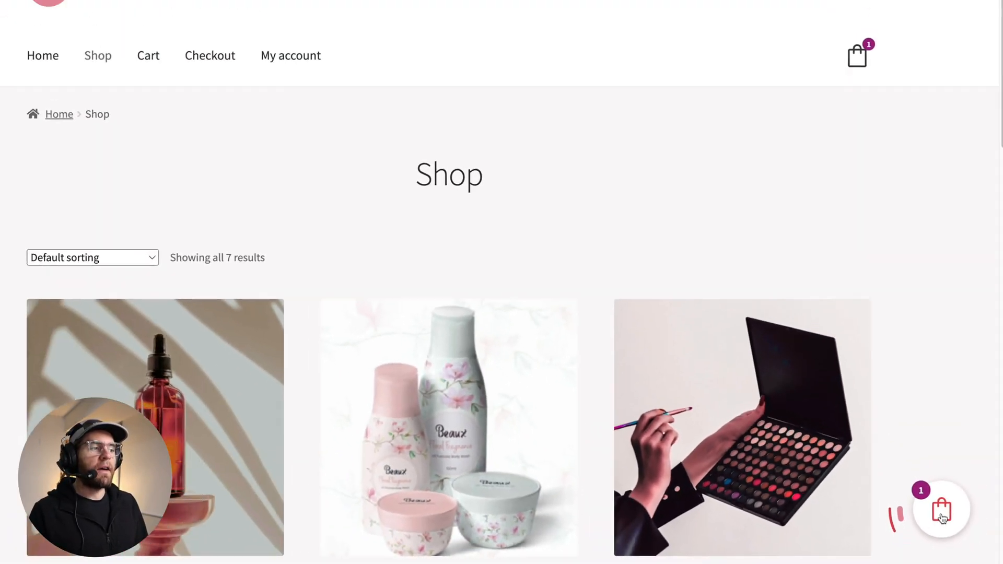
# - Open the side cart from the floating cart icon, then close it and scroll down the shop page
pyautogui.click(887, 496)
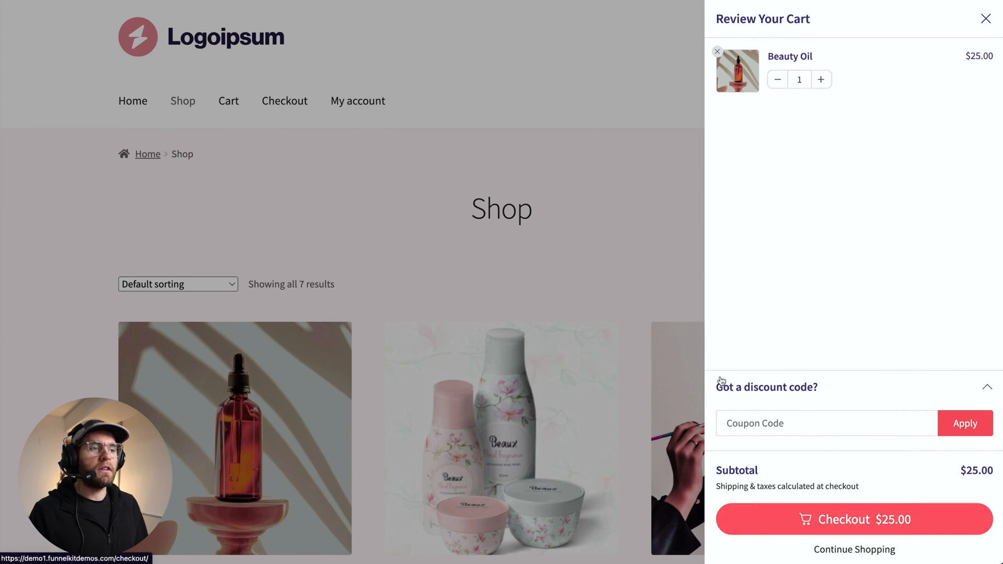
pyautogui.click(641, 259)
pyautogui.scroll(-3, 538, 287)
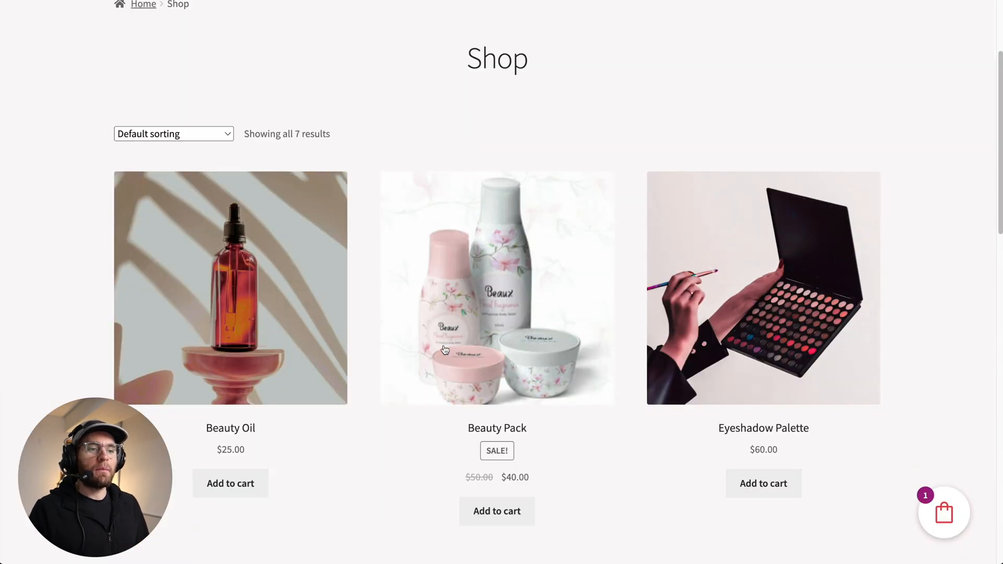
# - Add Beauty Oil and Beauty Pack to the cart from the shop page
pyautogui.click(223, 470)
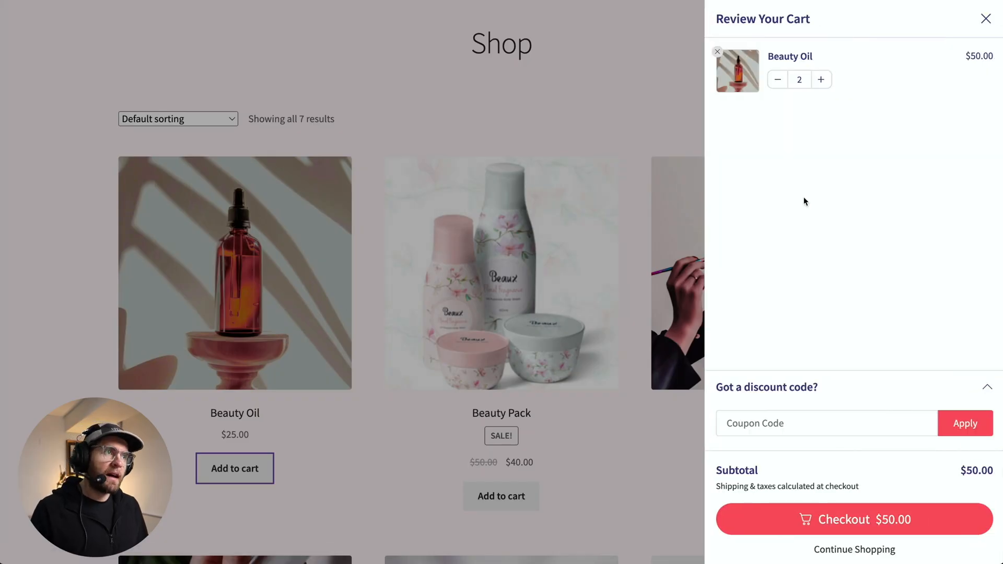
pyautogui.click(565, 309)
pyautogui.click(525, 502)
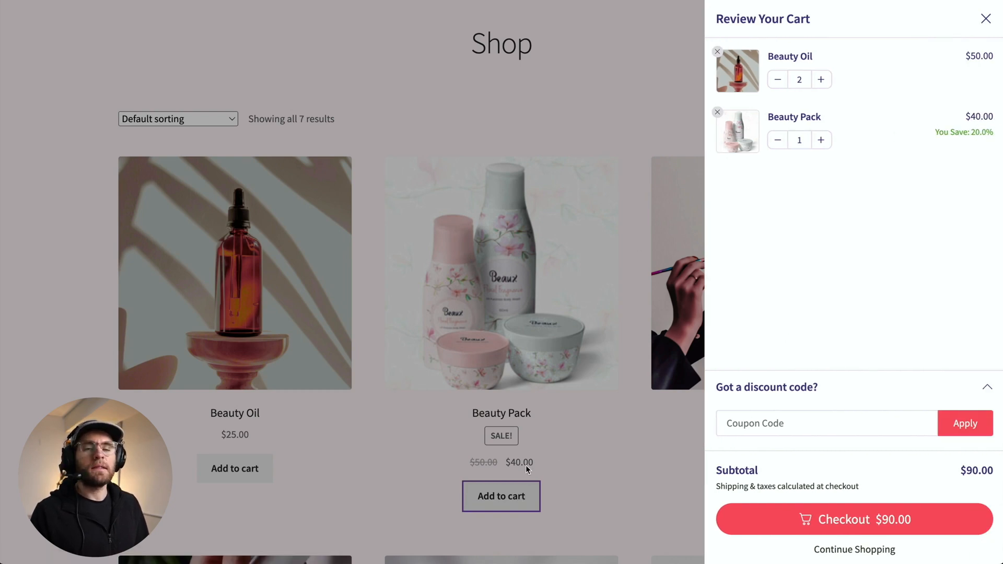
# - Apply the coupon code welcome in the side cart's discount field
pyautogui.click(754, 424)
pyautogui.write('welcome')
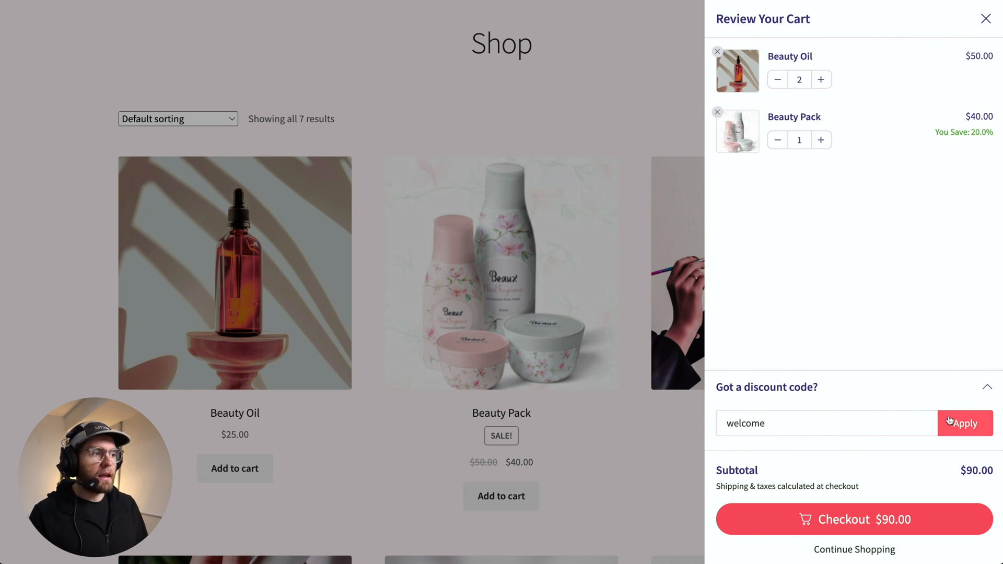
pyautogui.click(964, 422)
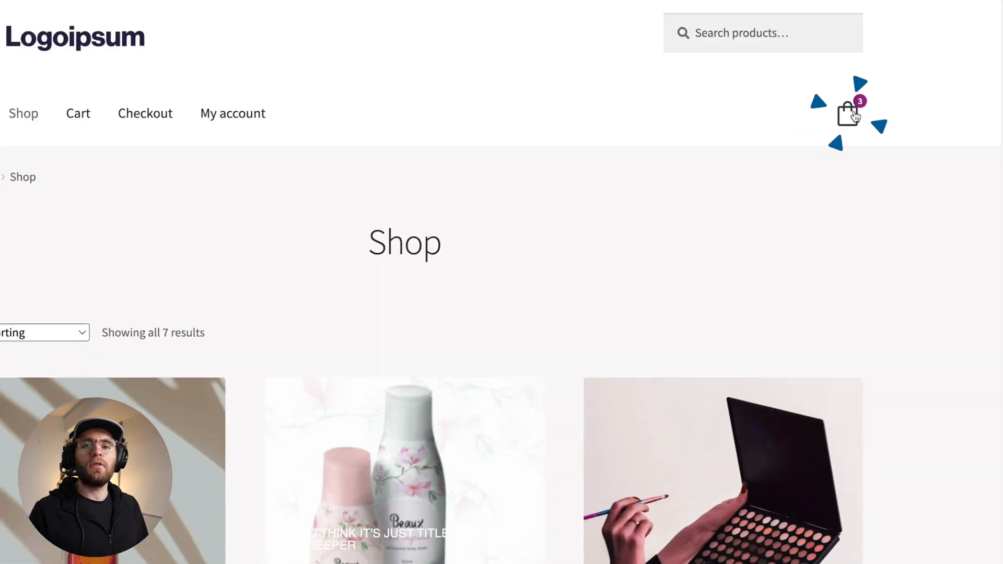
# - Open the header cart icon and choose Header as the menu for the cart menu item
pyautogui.click(847, 117)
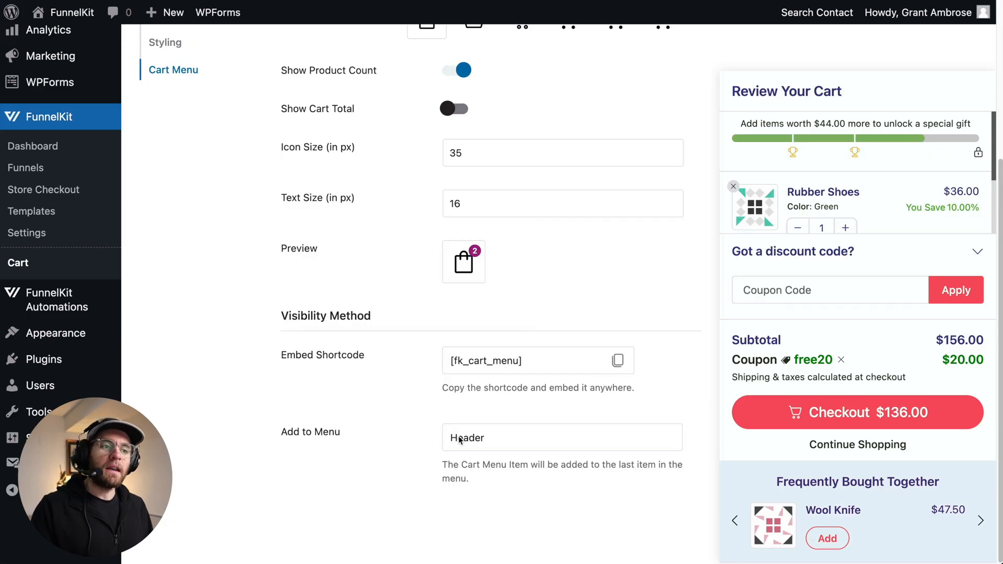
pyautogui.click(475, 442)
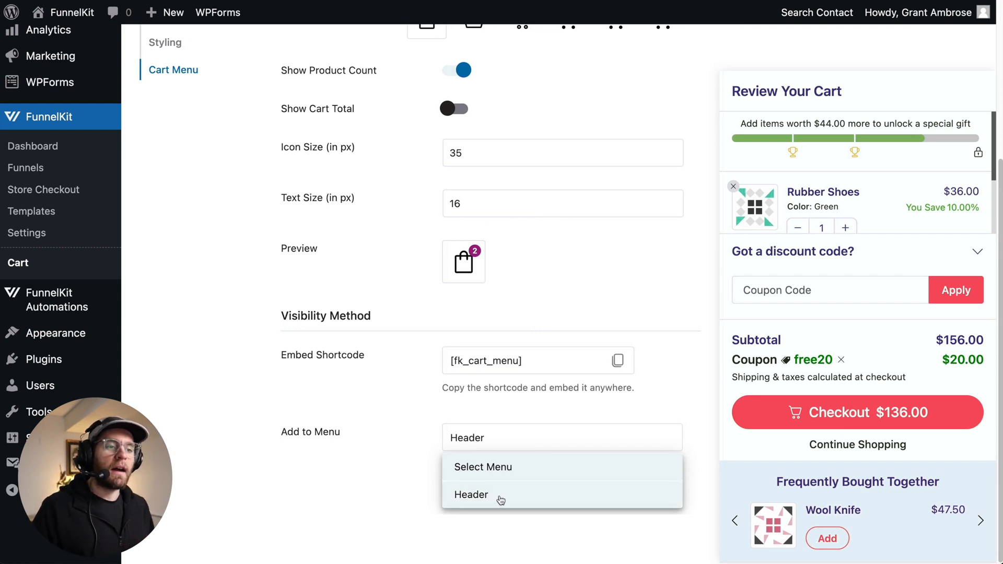
pyautogui.click(519, 409)
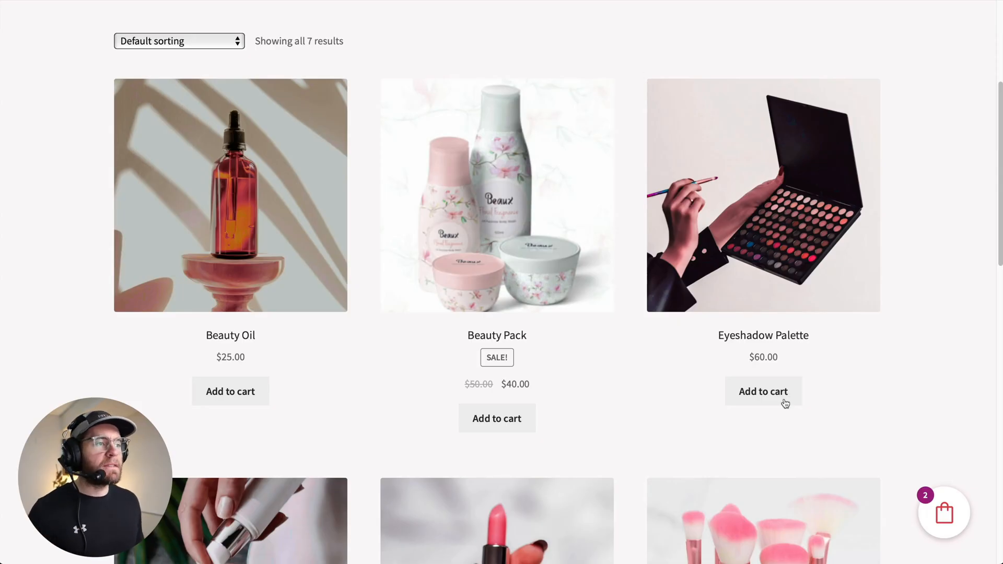
# - Add Eyeshadow Palette to the cart from the shop page
pyautogui.click(734, 396)
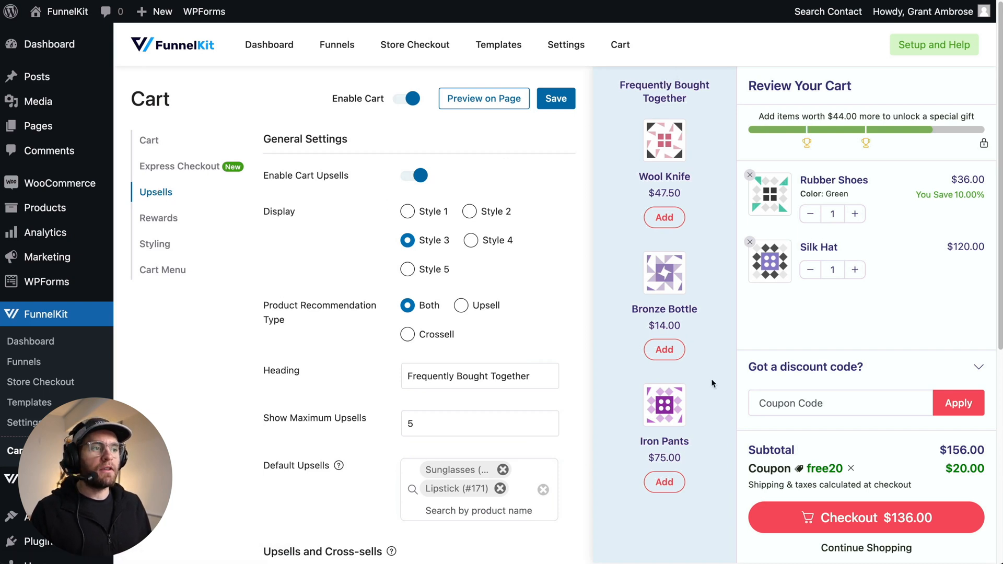
# - Switch the upsell display between Style 1, Style 2, Style 3 and Style 4 to compare layouts
pyautogui.click(407, 211)
pyautogui.click(492, 212)
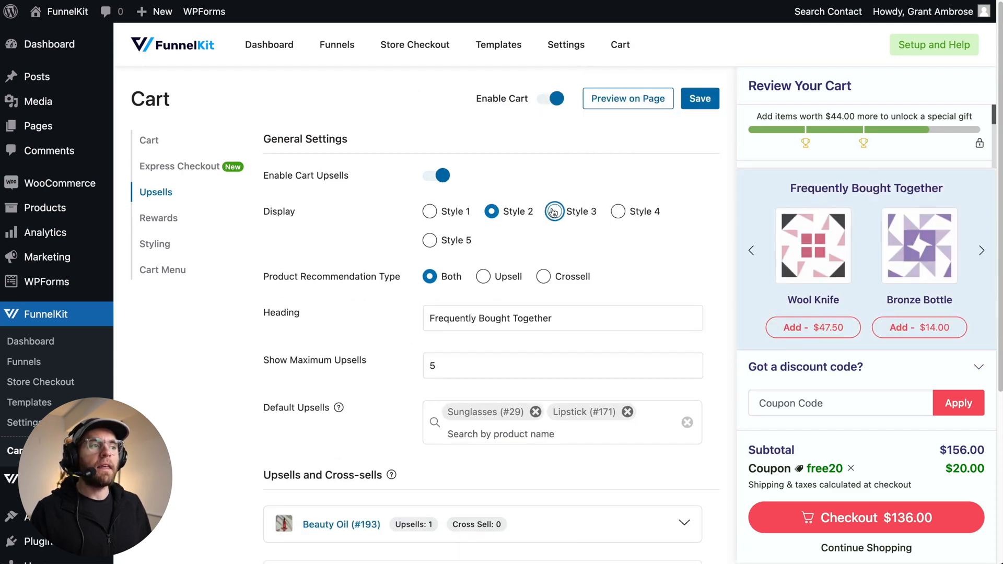
pyautogui.click(553, 212)
pyautogui.click(470, 246)
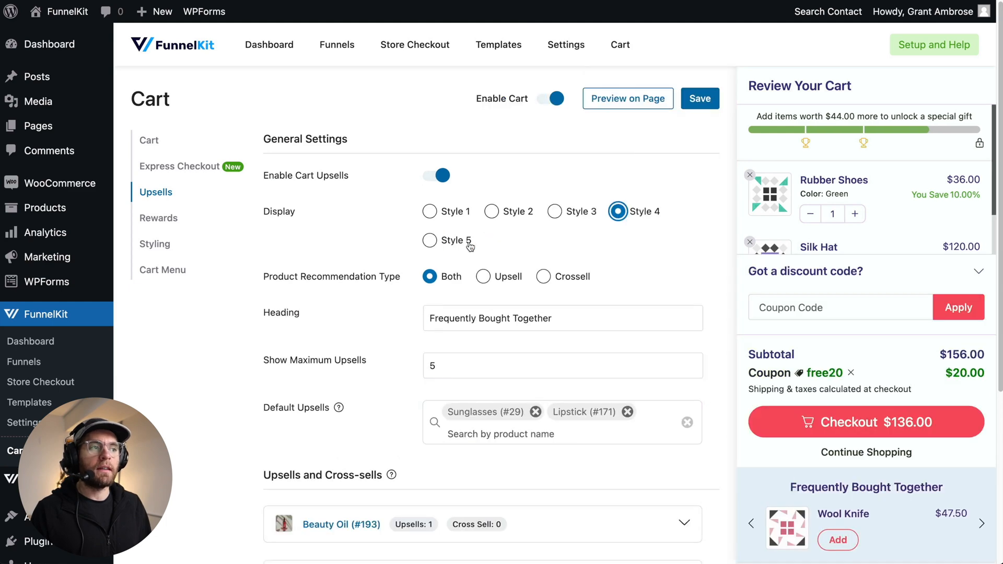
# - Open the Rewards settings and examine the reward milestone icons on the cart preview's progress bar
pyautogui.click(180, 218)
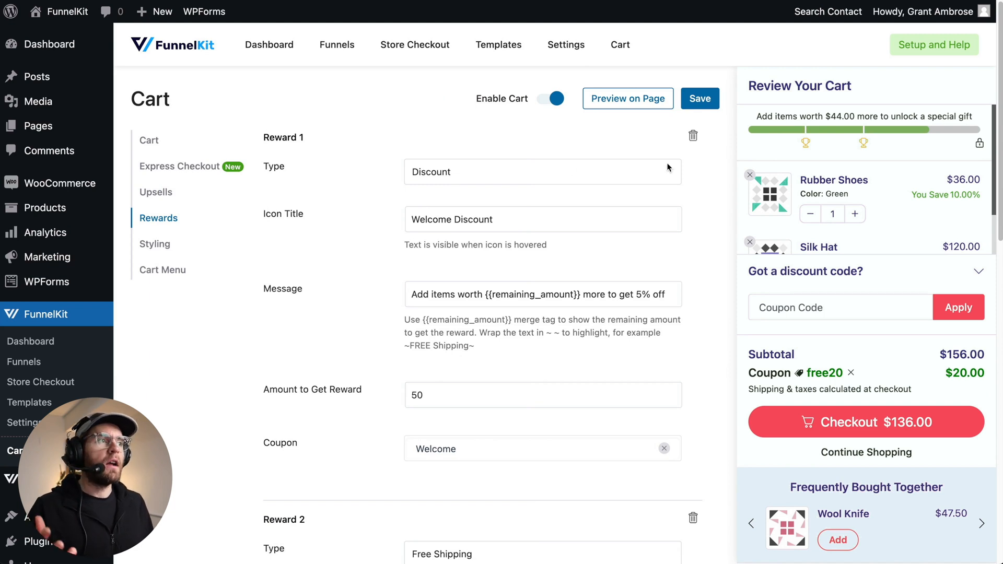
pyautogui.moveTo(805, 146)
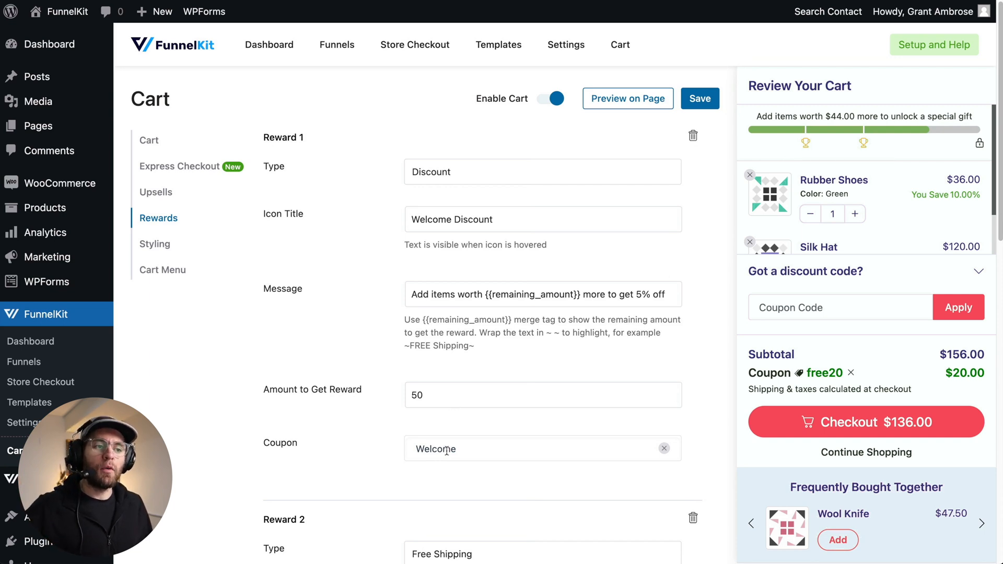
pyautogui.moveTo(861, 145)
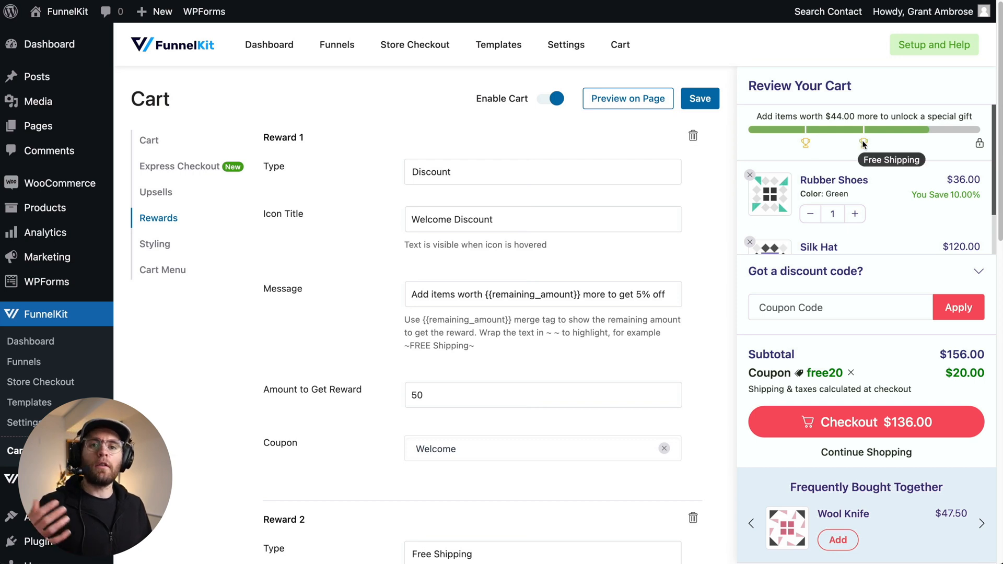
pyautogui.moveTo(979, 143)
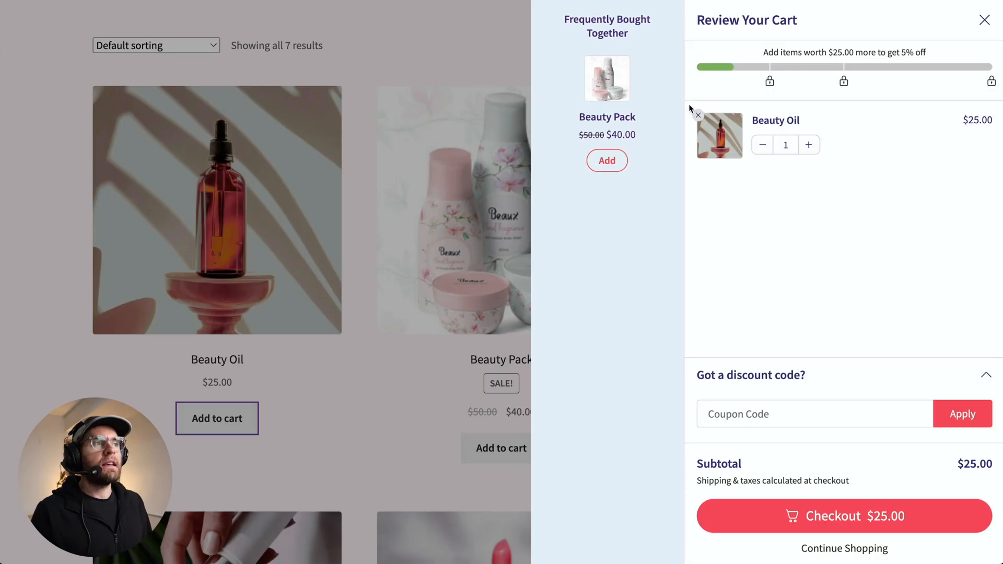
# - Add Beauty Pack to the cart from the Frequently Bought Together upsell in the side cart
pyautogui.moveTo(769, 79)
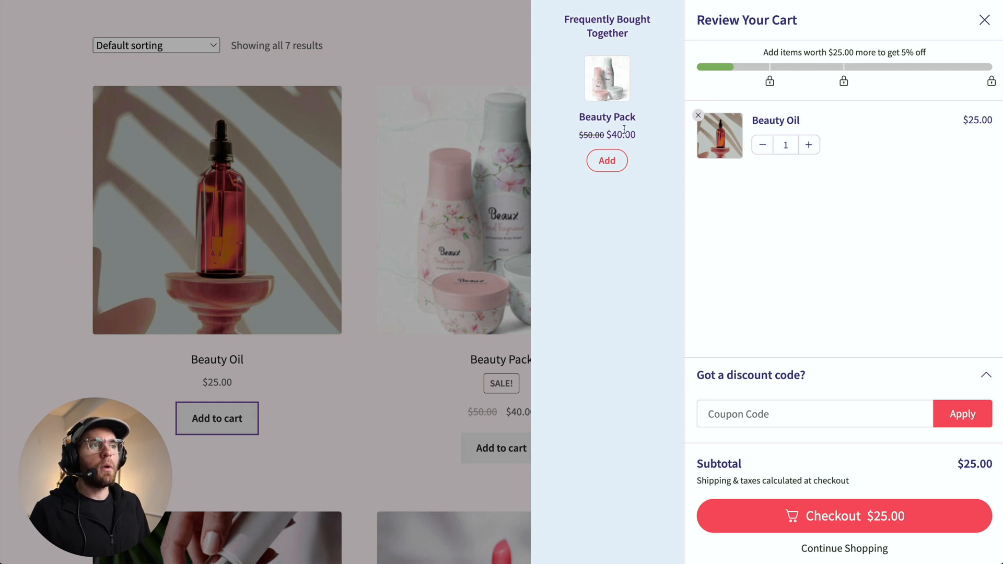
pyautogui.click(607, 160)
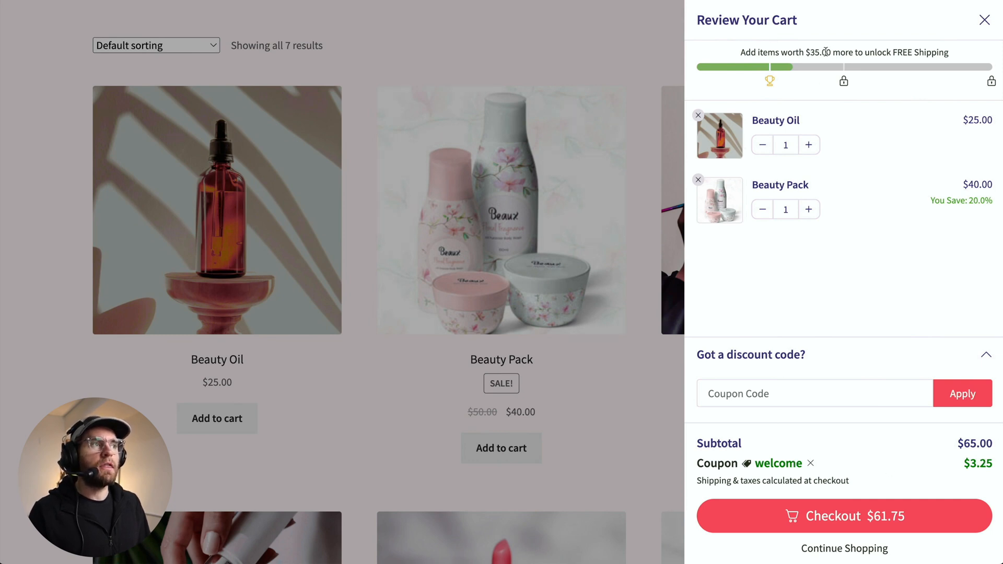
# - Close the side cart and add Eyeshadow Palette to the cart from the shop page
pyautogui.click(574, 64)
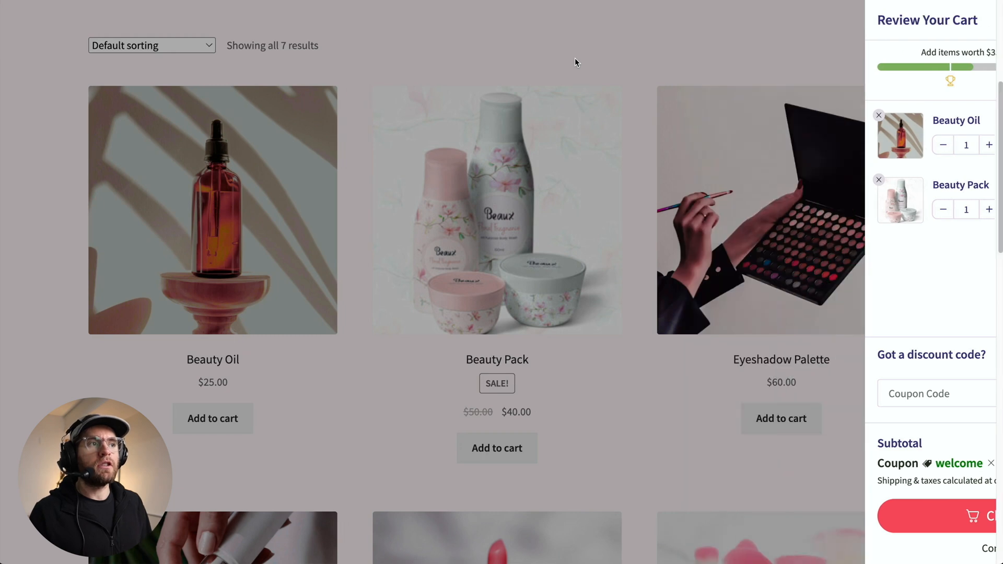
pyautogui.scroll(-1, 682, 265)
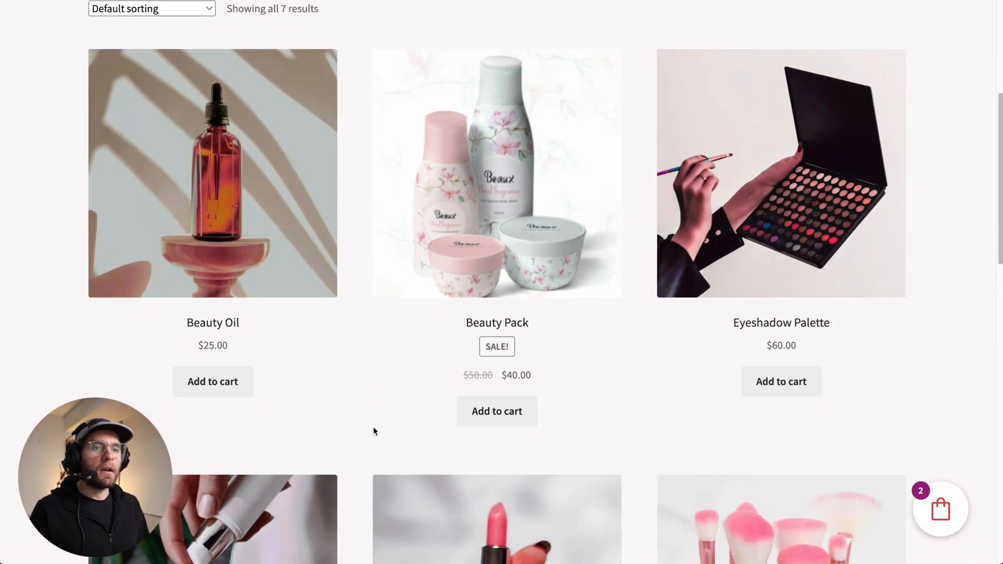
pyautogui.click(788, 390)
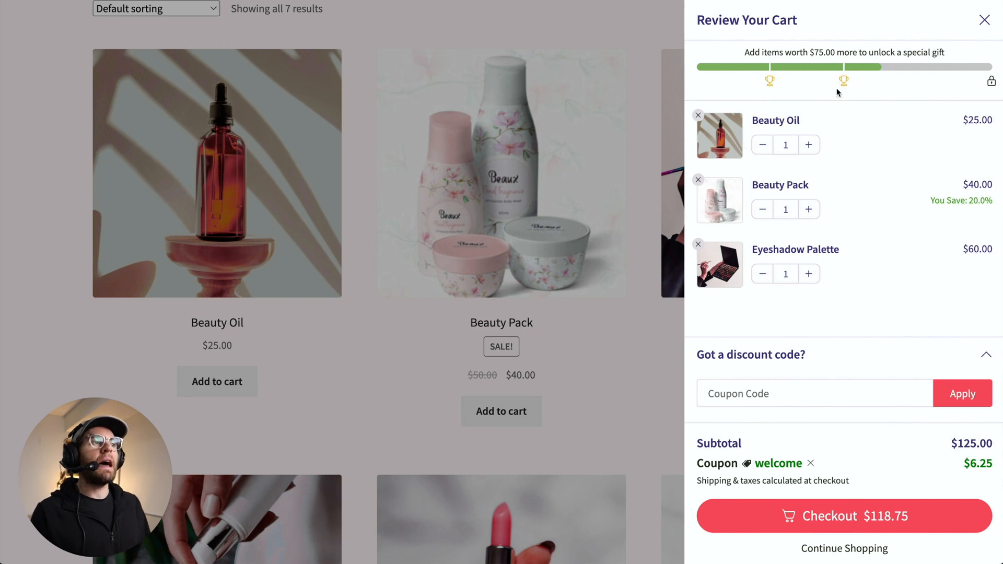
pyautogui.moveTo(840, 86)
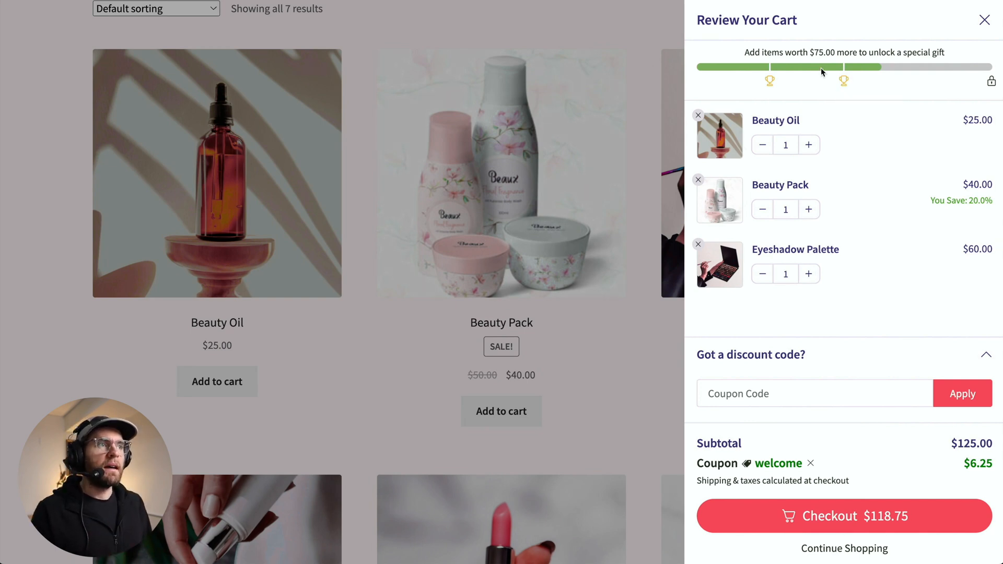
pyautogui.moveTo(989, 88)
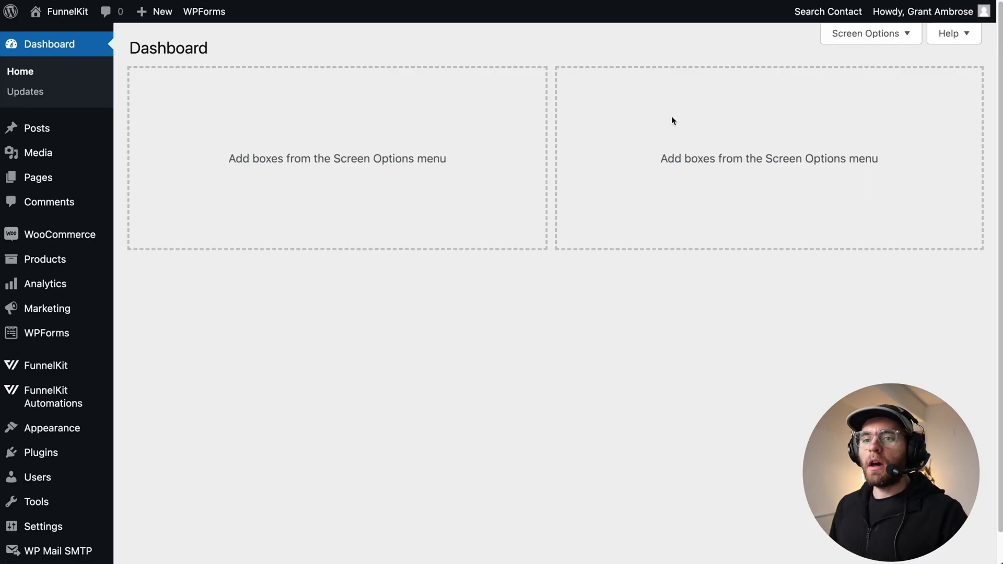
# - Search the plugin directory for funnelkit cart and activate Cart For WooCommerce By FunnelKit
pyautogui.moveTo(62, 455)
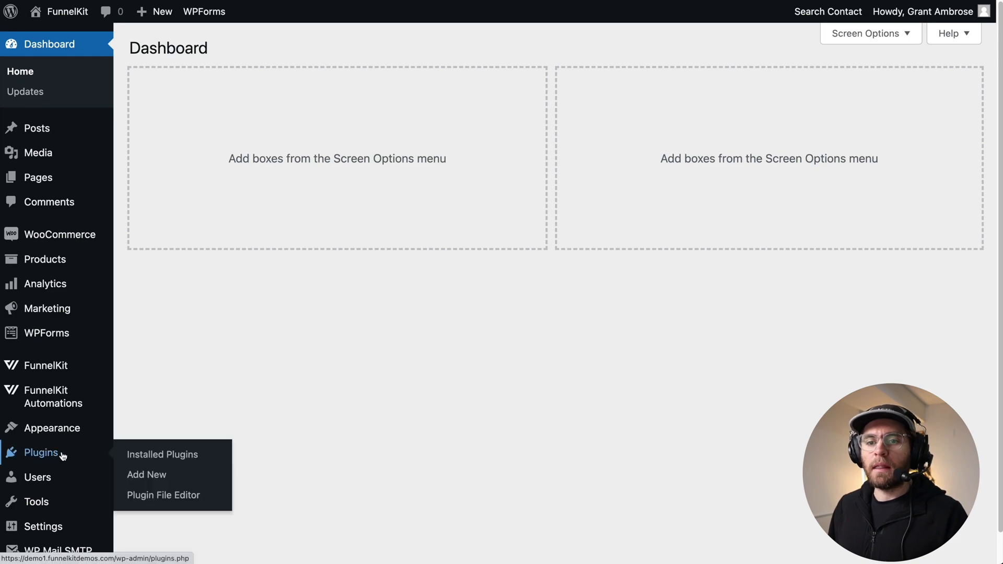
pyautogui.click(145, 480)
pyautogui.click(816, 89)
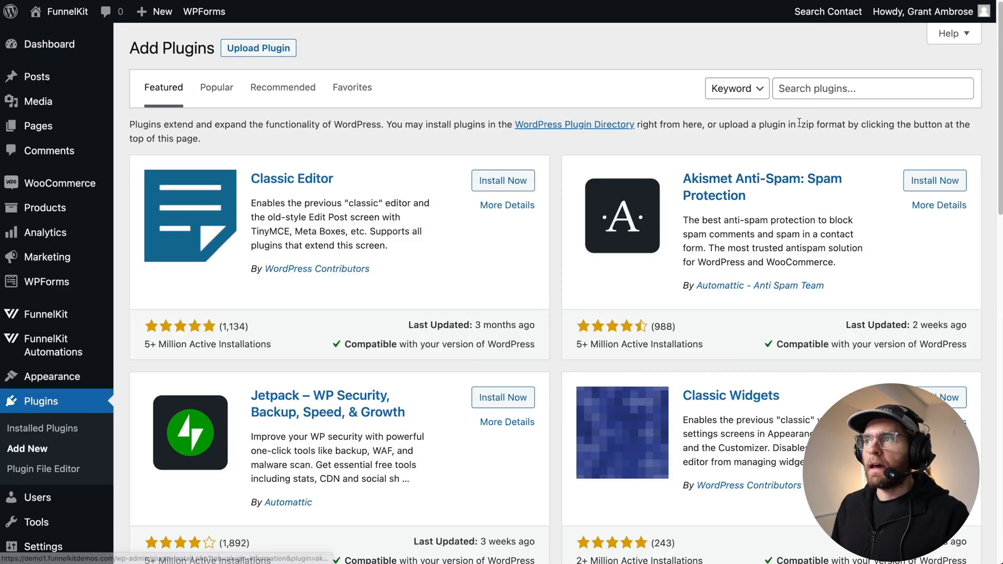
pyautogui.write('funnelkit cart')
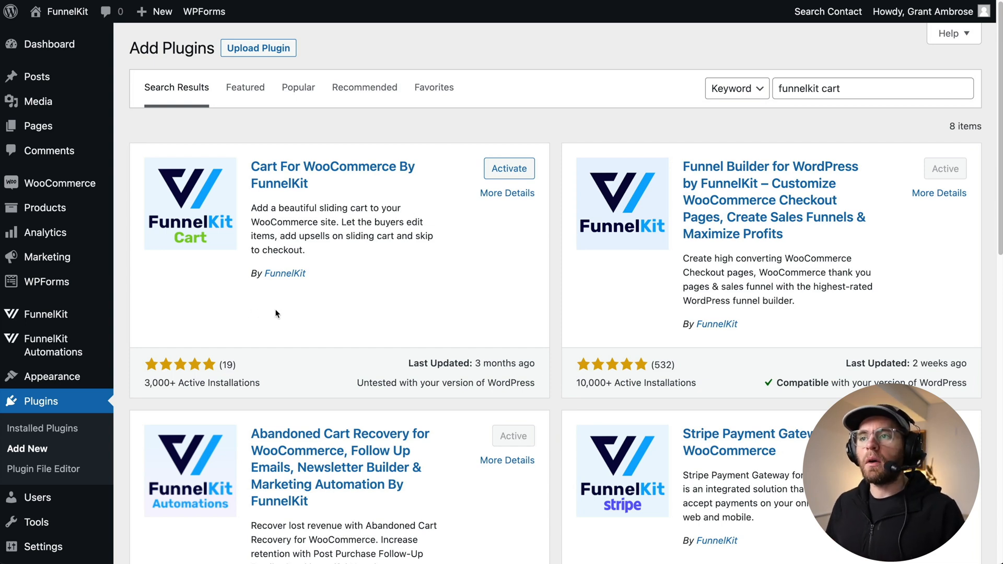
pyautogui.click(510, 170)
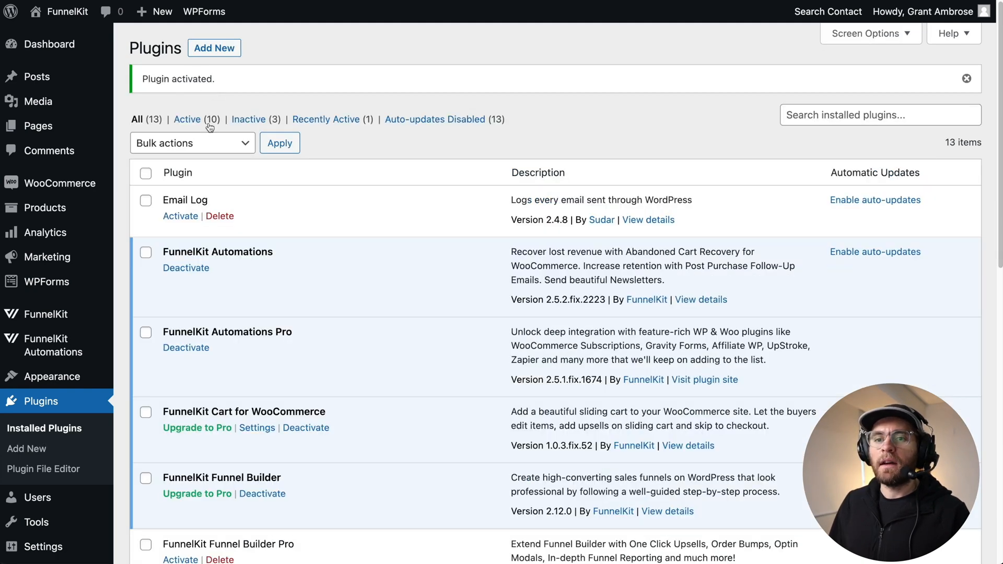
# - Open the FunnelKit Cart settings page
pyautogui.moveTo(73, 315)
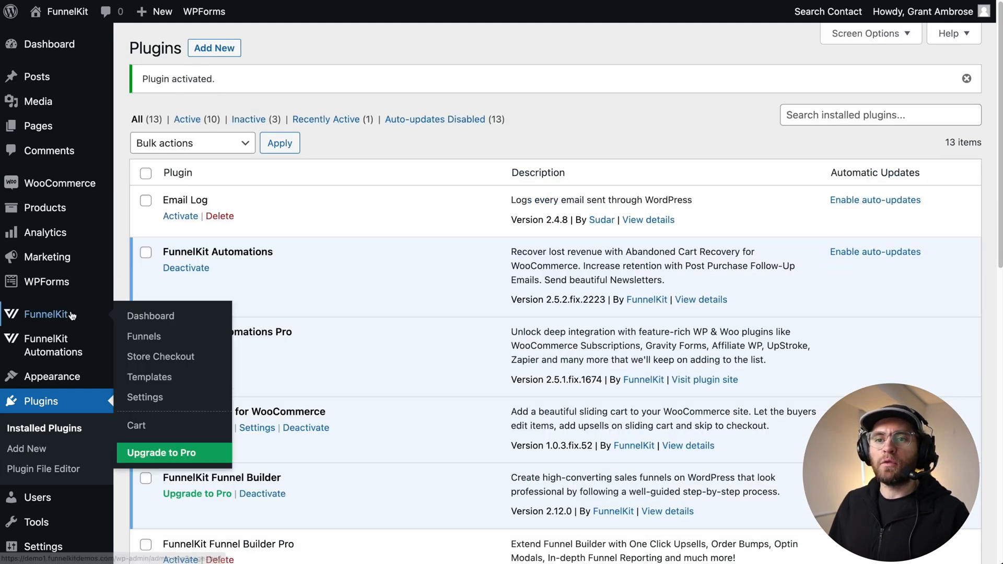
pyautogui.click(136, 425)
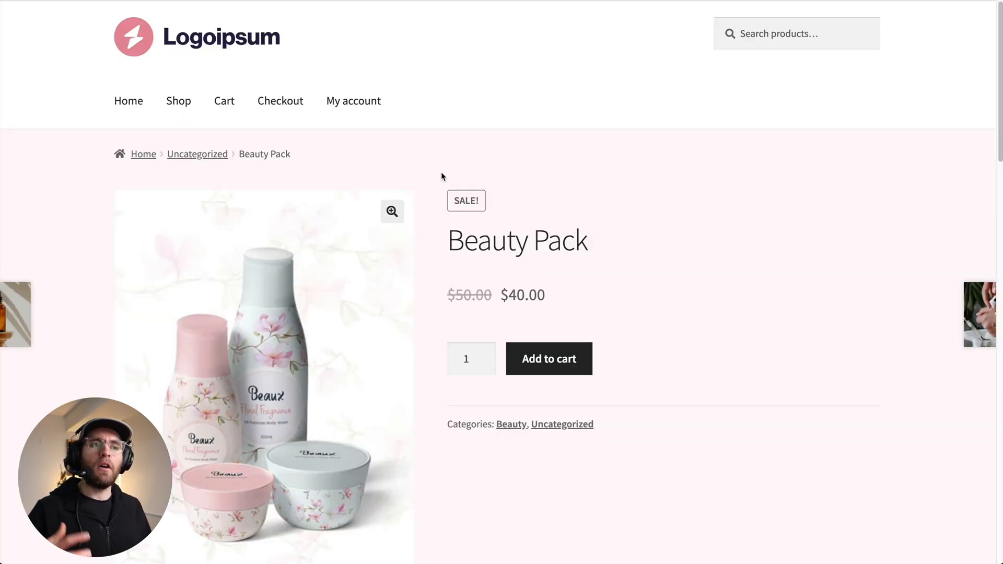
# - Add Beauty Pack to the cart from its product page and open the cart page
pyautogui.click(540, 356)
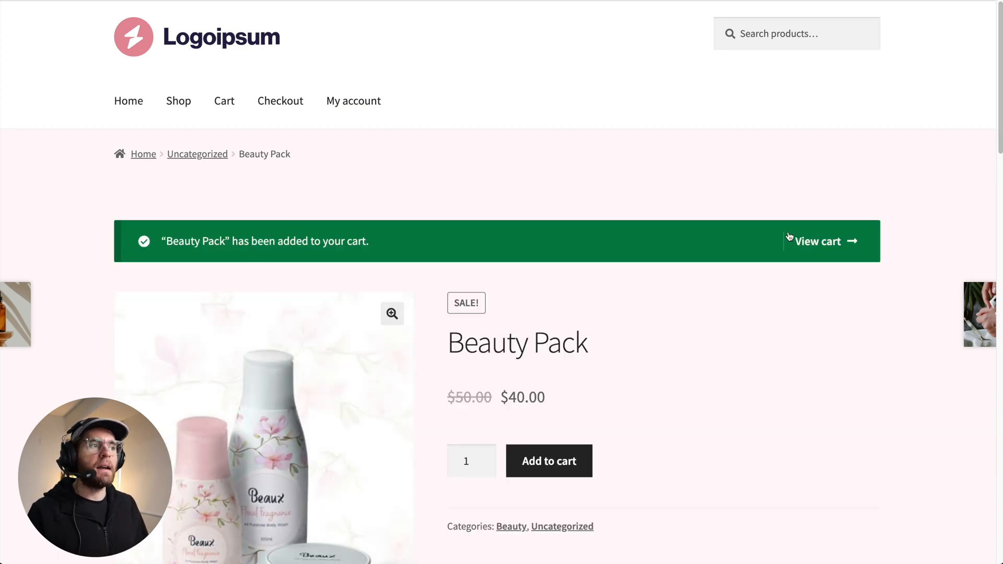
pyautogui.click(818, 241)
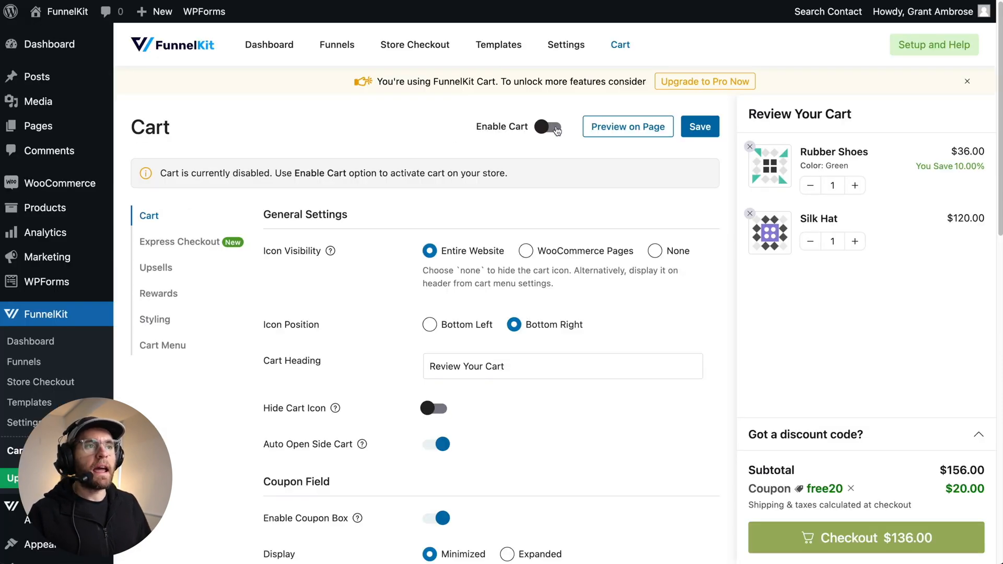
# - Enable the cart and save the cart settings
pyautogui.click(548, 128)
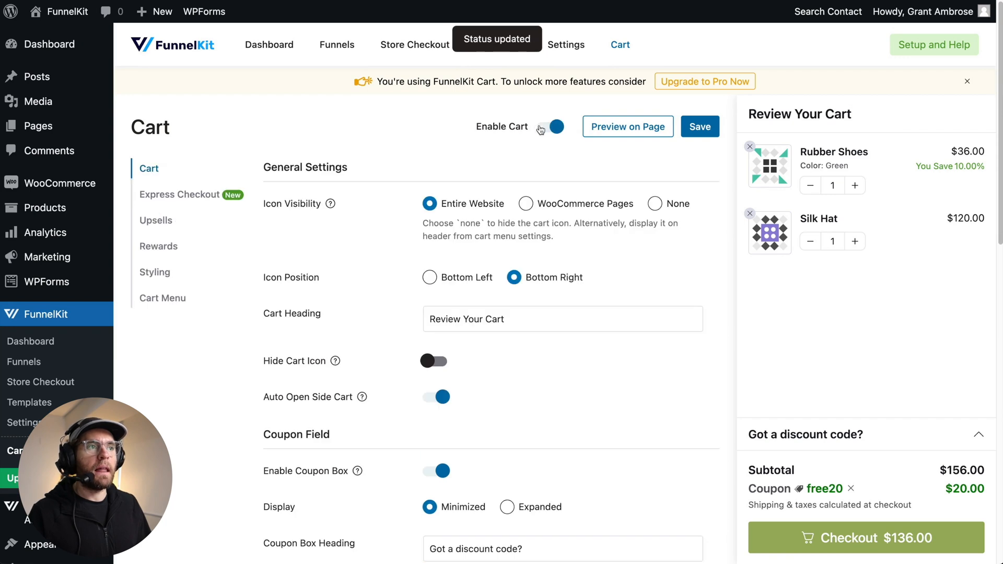
pyautogui.click(700, 125)
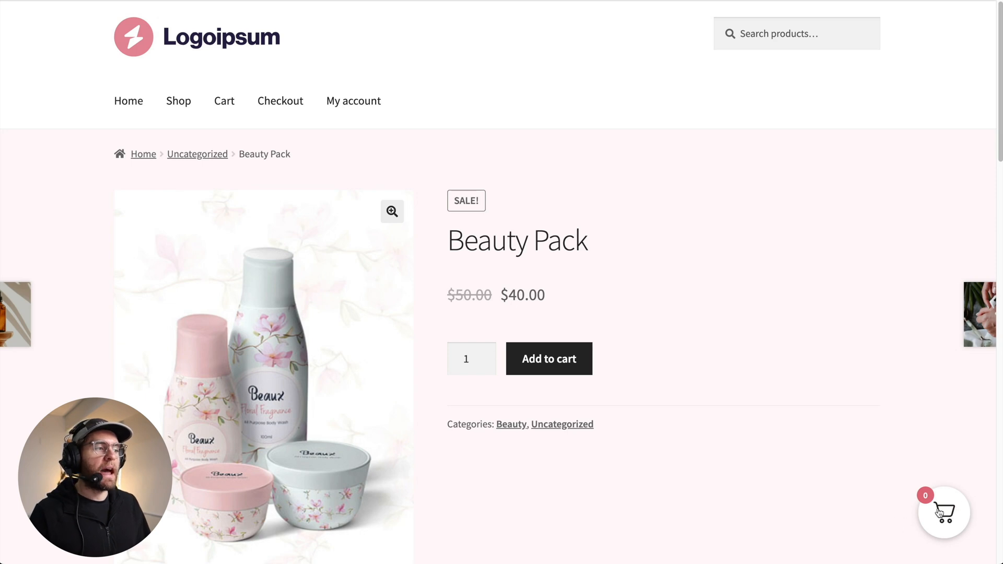
# - Add Beauty Pack to the cart again from its product page to test the side cart
pyautogui.click(538, 359)
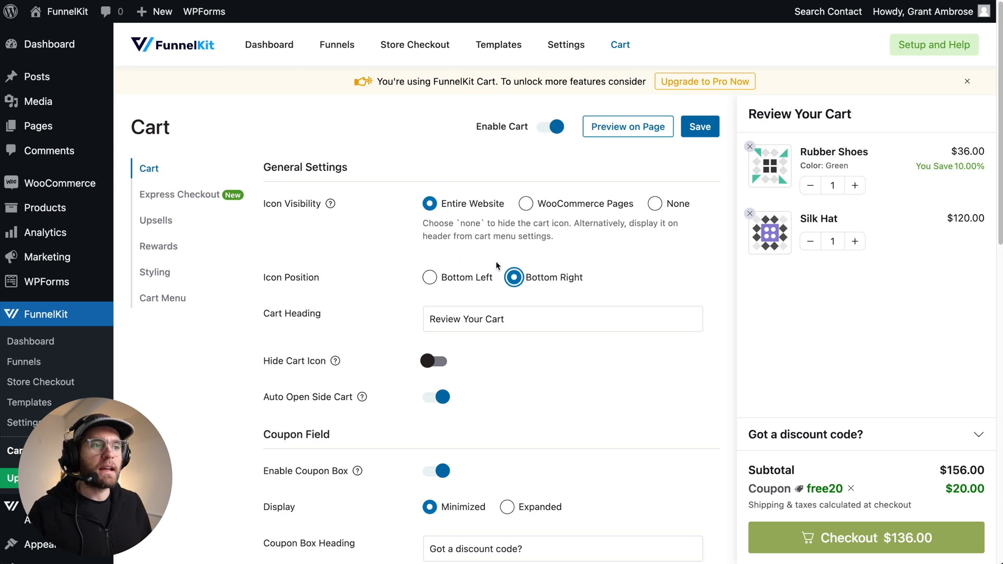
# - Try setting the cart icon position to Bottom Left and pasting a new cart heading
pyautogui.click(431, 280)
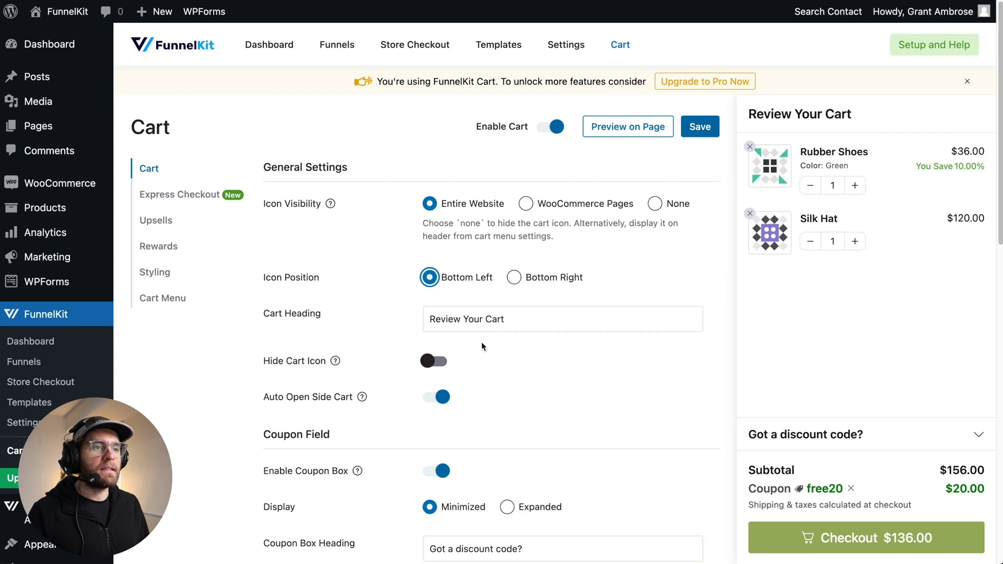
pyautogui.click(458, 320)
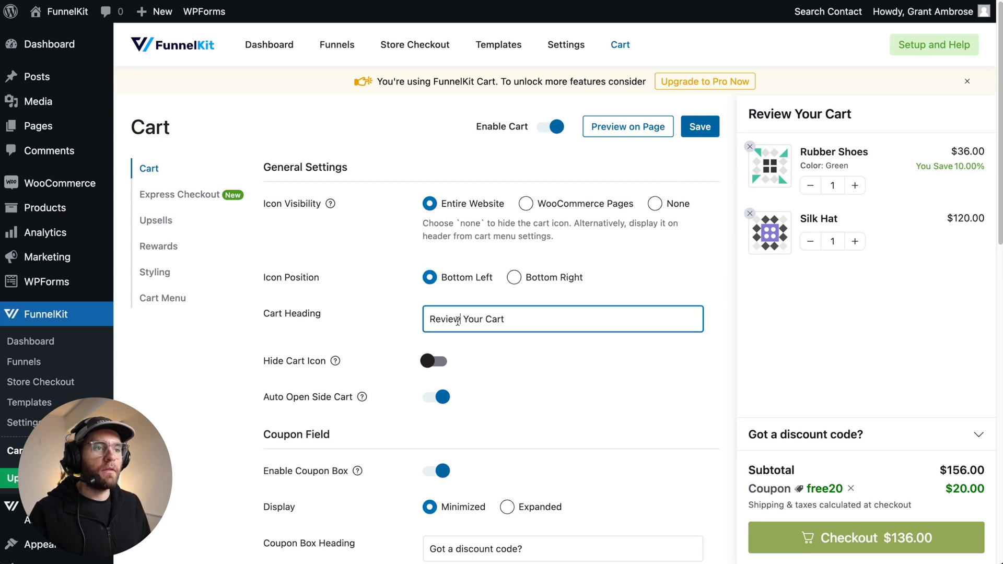
pyautogui.press('super+a')
pyautogui.write("What's in your Cart")
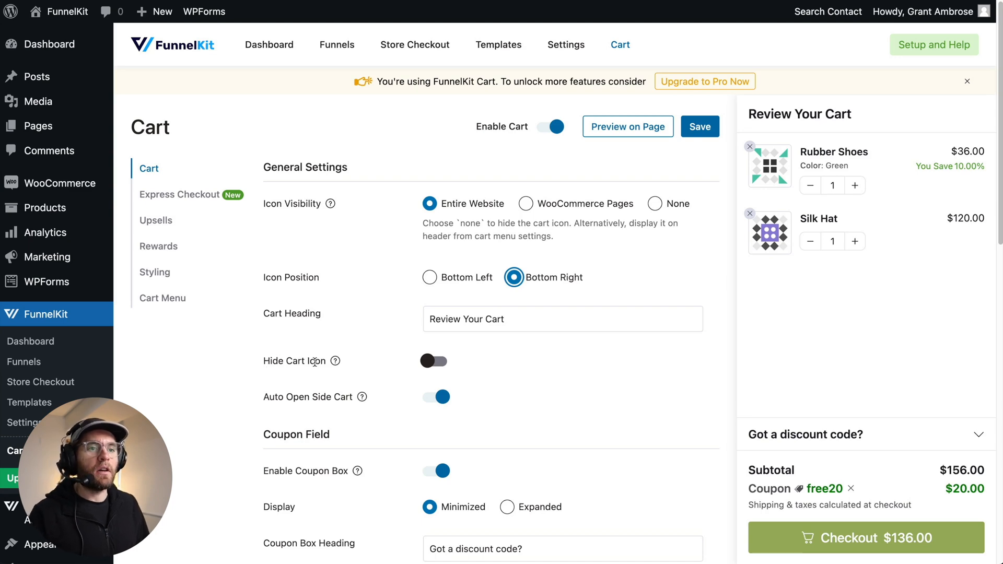
# - Preview the storefront and open and close the side cart from its cart icon
pyautogui.moveTo(335, 361)
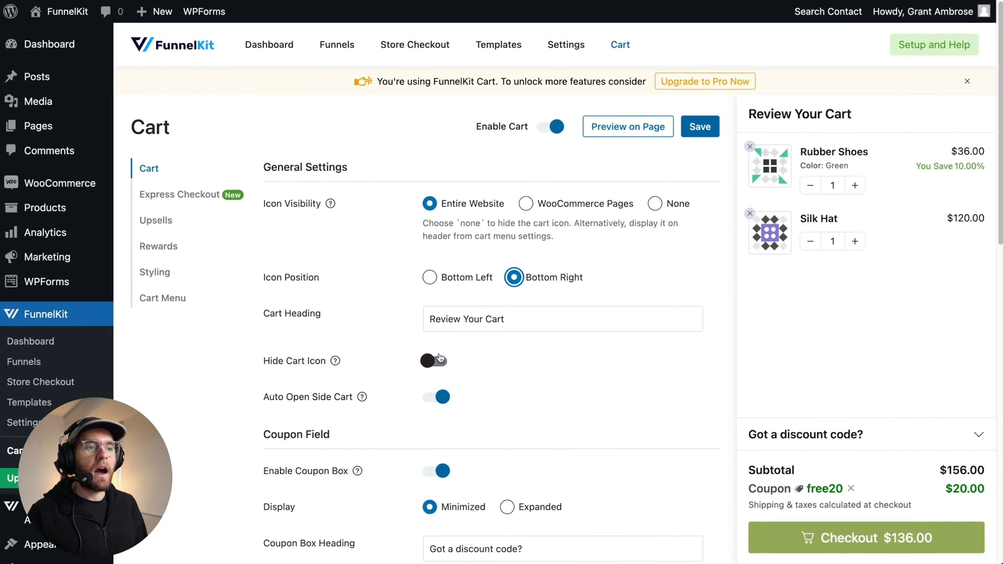
pyautogui.click(655, 134)
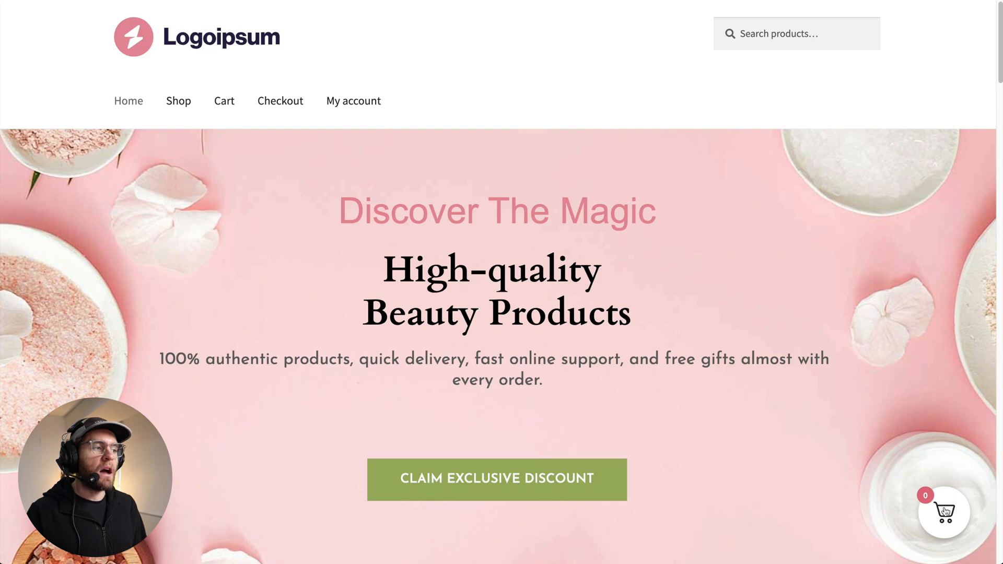
pyautogui.click(950, 510)
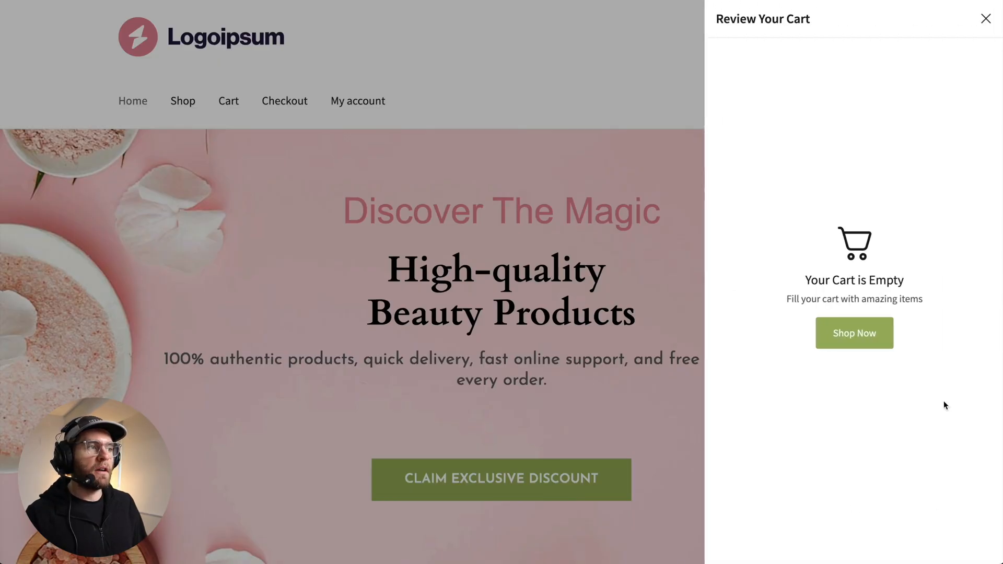
pyautogui.click(472, 274)
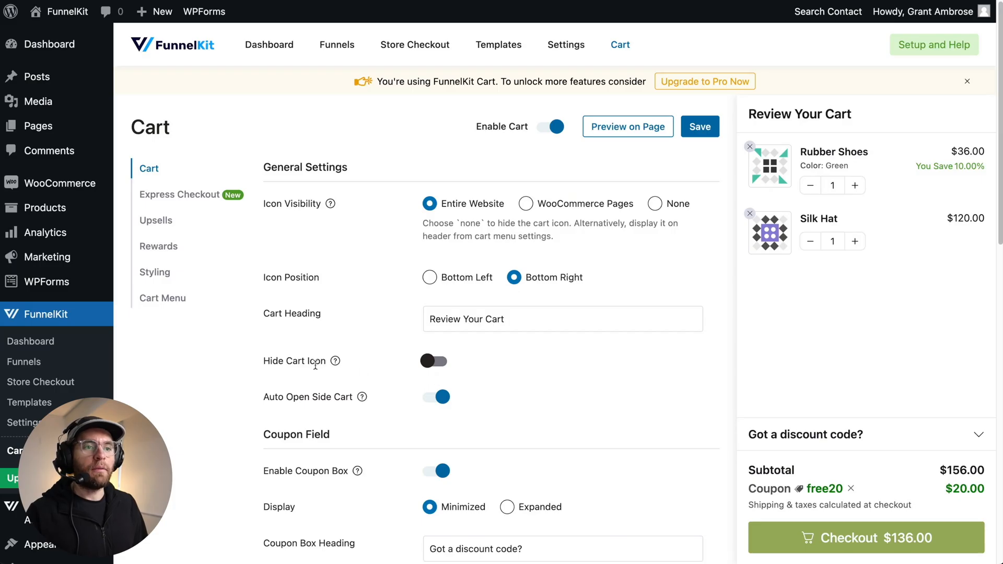
# - Enable Hide Cart Icon and save the cart settings
pyautogui.click(438, 362)
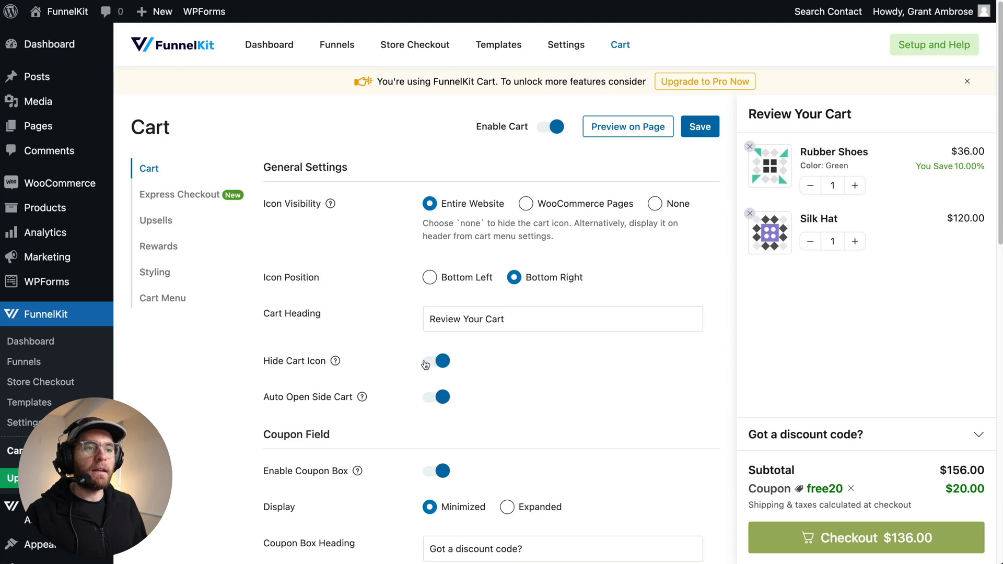
pyautogui.click(698, 130)
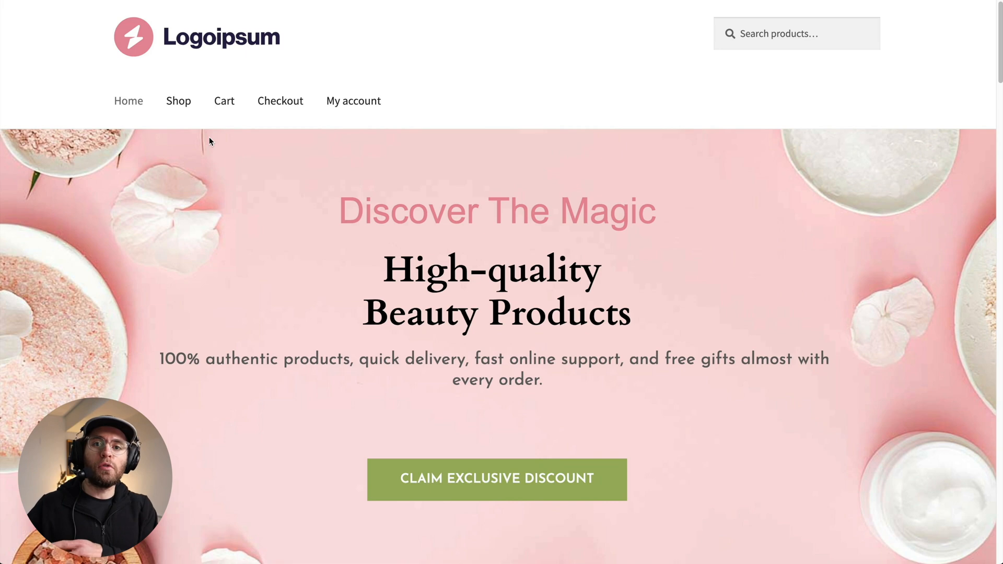
# - Add Beauty Pack to the cart from the shop page and close the side cart
pyautogui.click(178, 101)
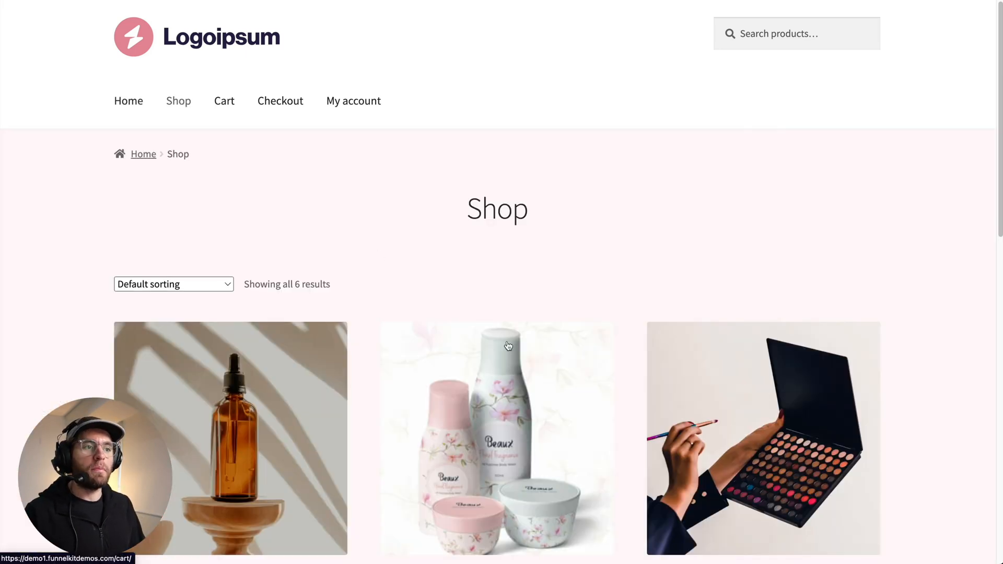
pyautogui.scroll(-4, 508, 346)
pyautogui.click(501, 463)
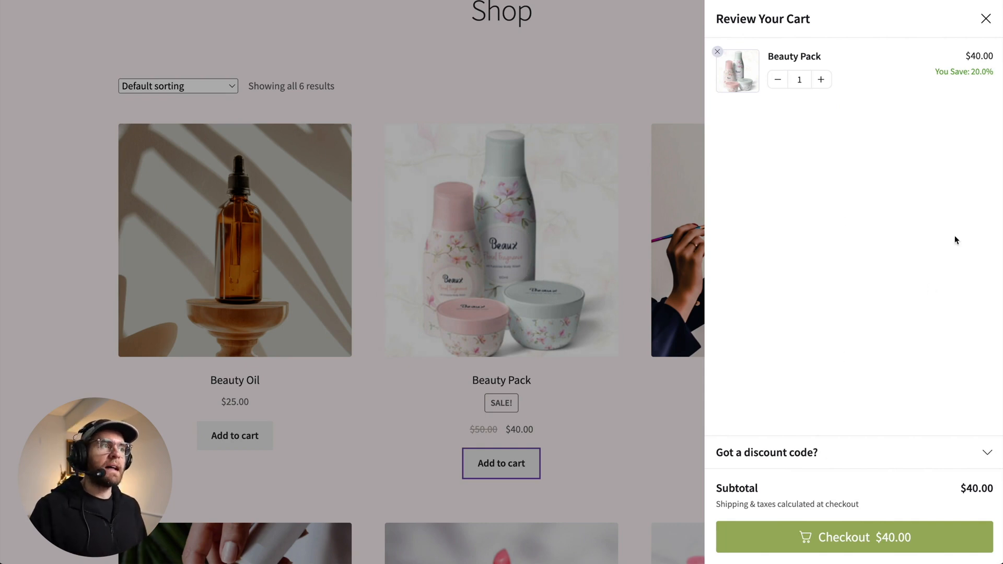
pyautogui.click(657, 267)
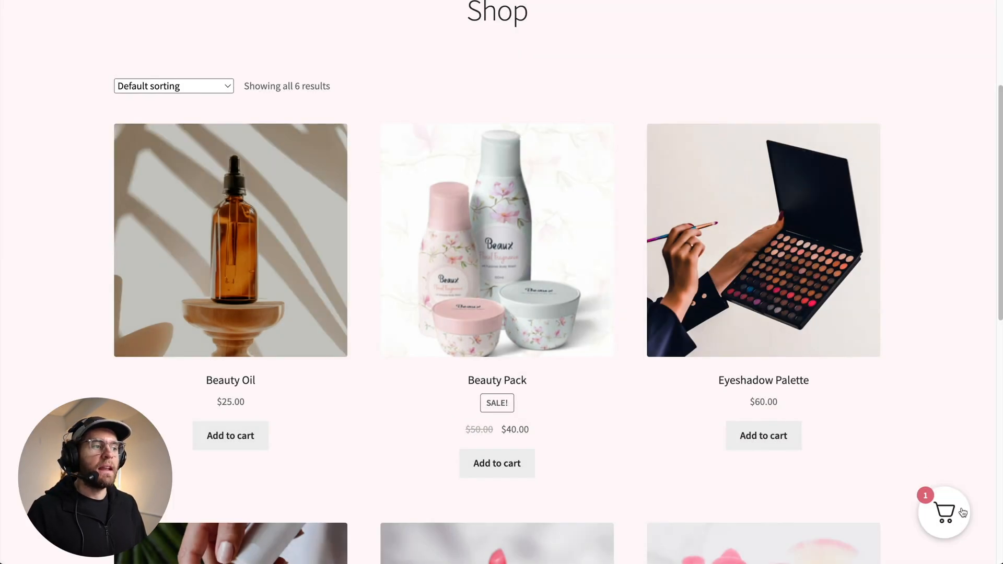
# - Add Beauty Oil to the cart from the shop page and close the side cart
pyautogui.scroll(4, 532, 255)
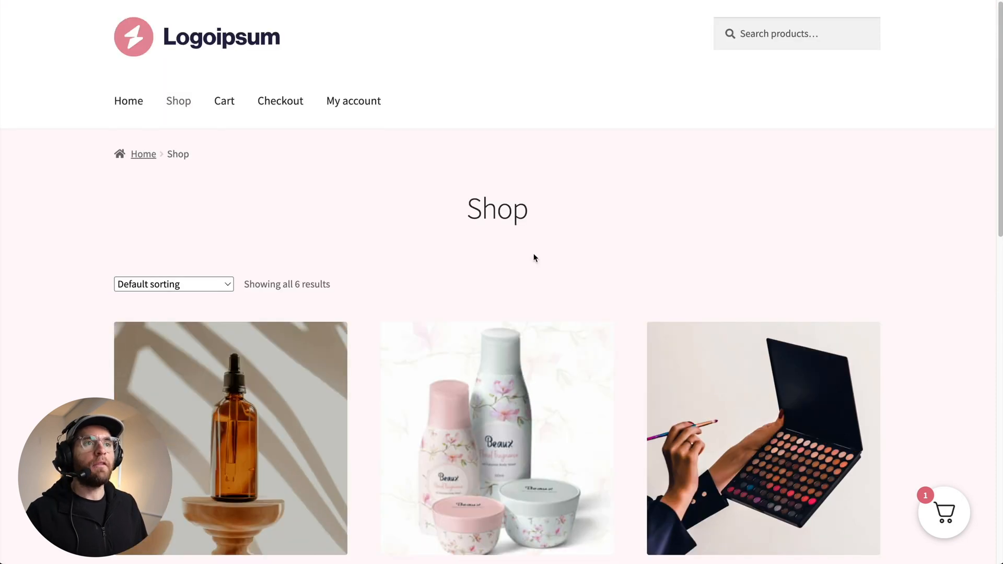
pyautogui.click(121, 95)
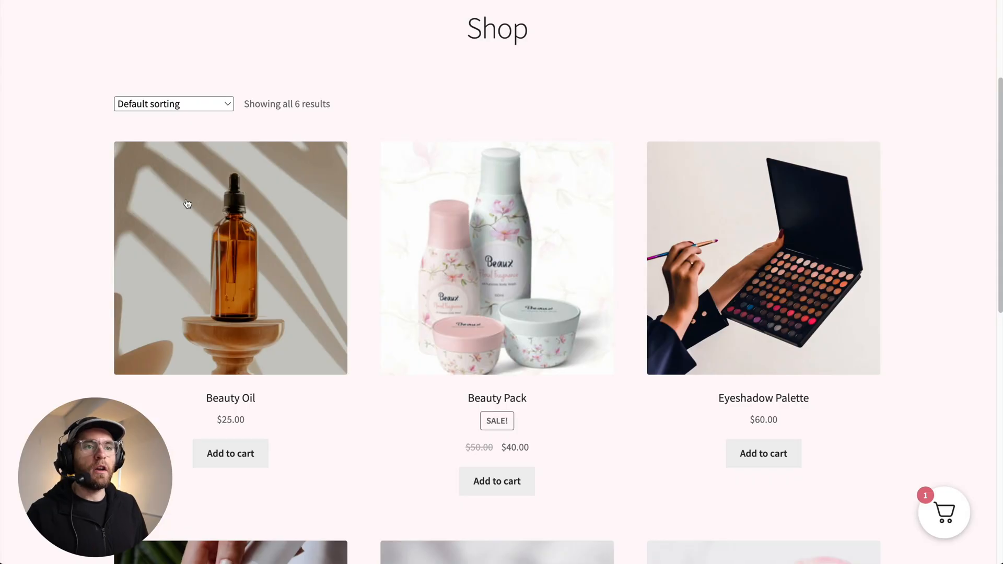
pyautogui.click(233, 452)
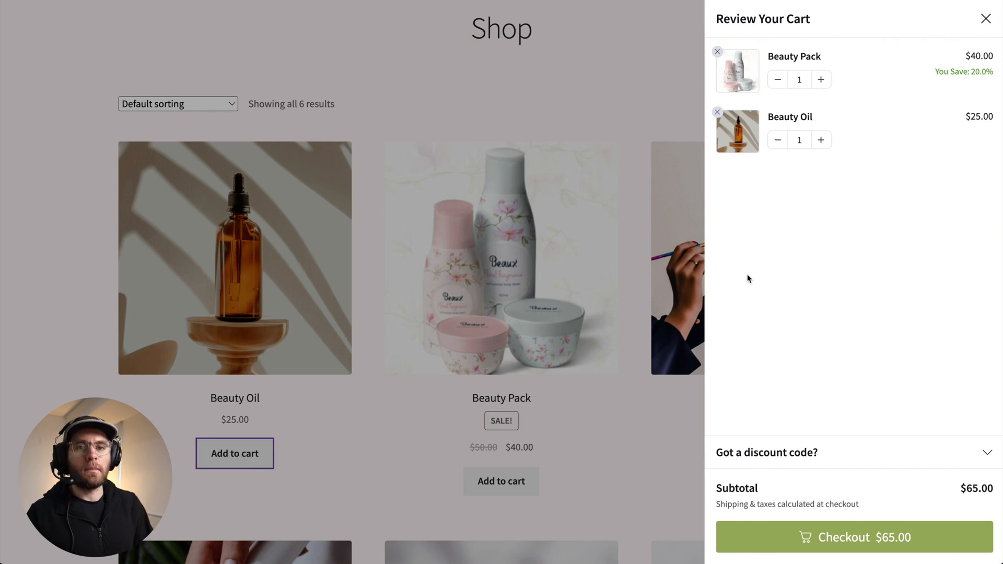
pyautogui.click(646, 409)
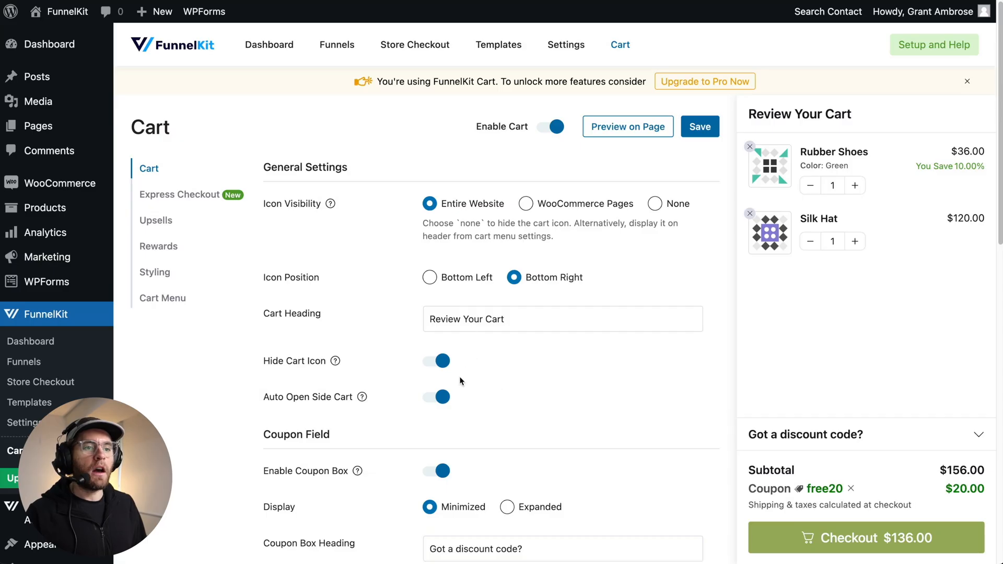
# - Disable Auto Open Side Cart, save, and add Beauty Oil to the cart again to test it
pyautogui.click(438, 397)
pyautogui.click(683, 130)
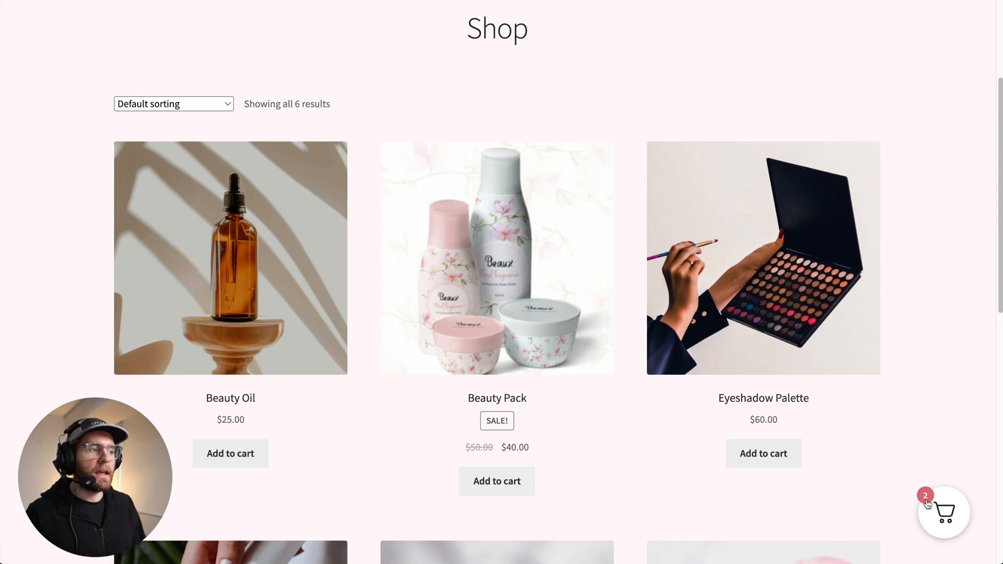
pyautogui.click(227, 458)
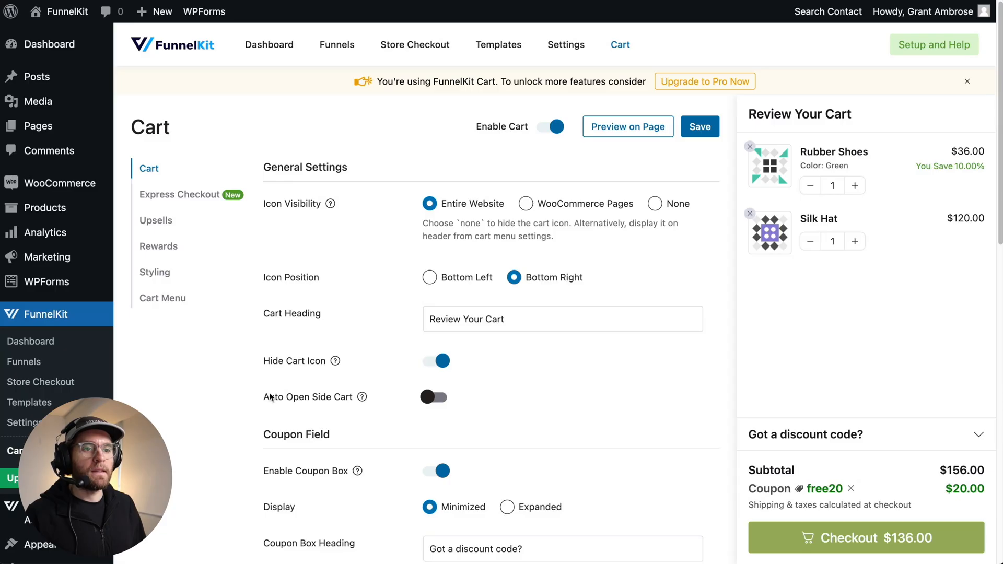
# - Re-enable Auto Open Side Cart and expand and collapse the discount code section in the cart preview
pyautogui.click(433, 397)
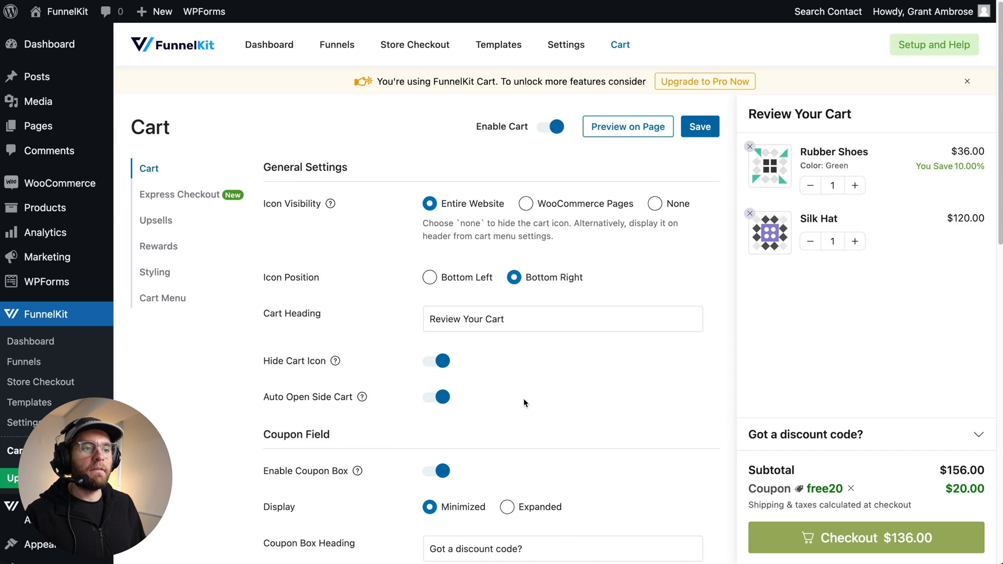
pyautogui.scroll(-5, 524, 398)
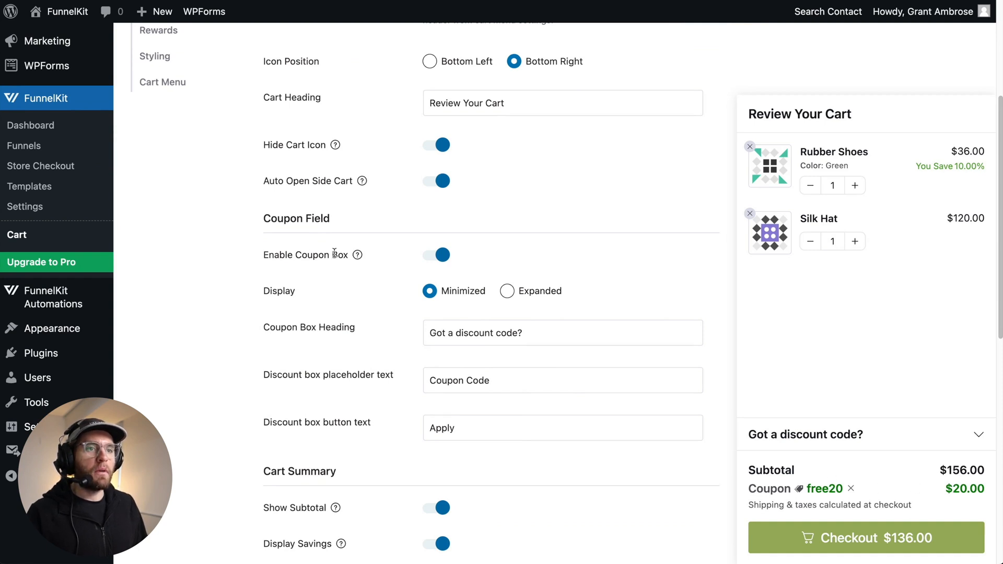
pyautogui.click(844, 436)
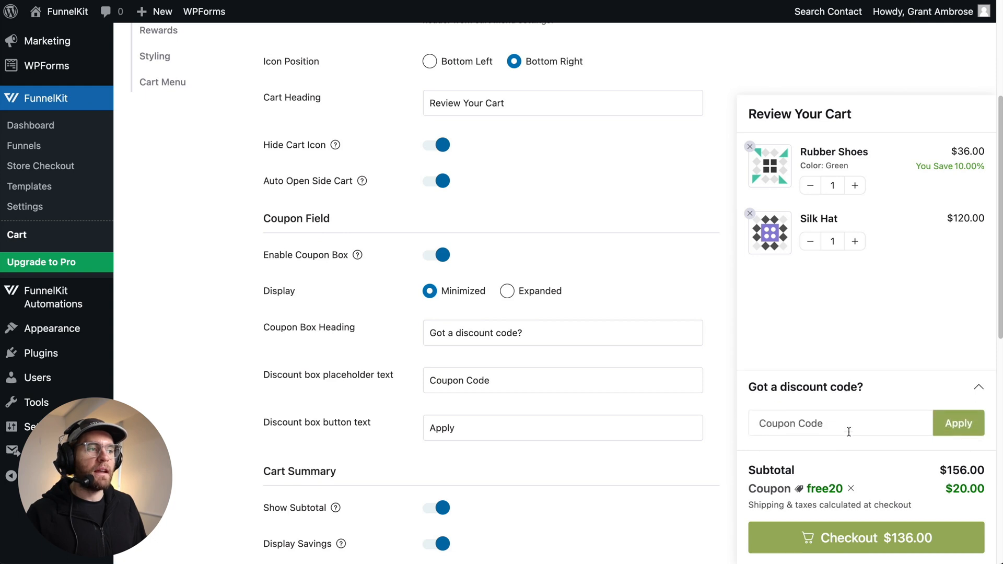
pyautogui.click(878, 389)
# - Toggle the coupon box off and back on, and set the coupon display to Expanded
pyautogui.click(436, 256)
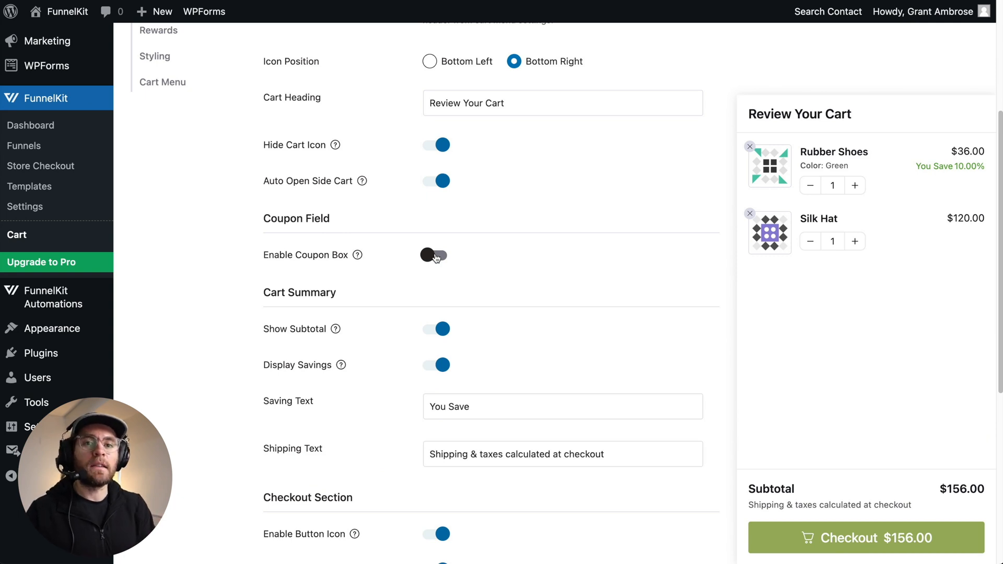
pyautogui.click(431, 255)
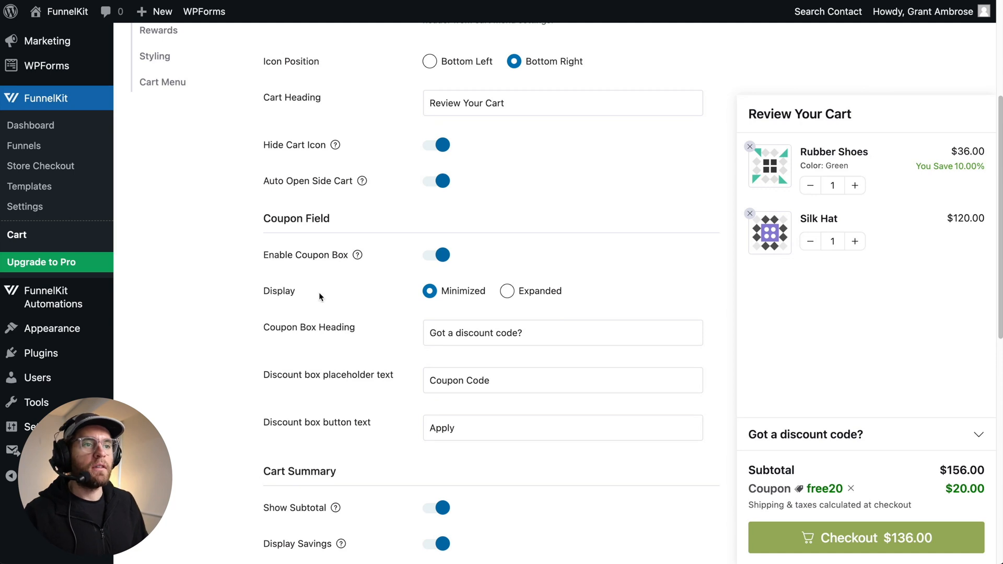
pyautogui.click(880, 434)
pyautogui.click(896, 392)
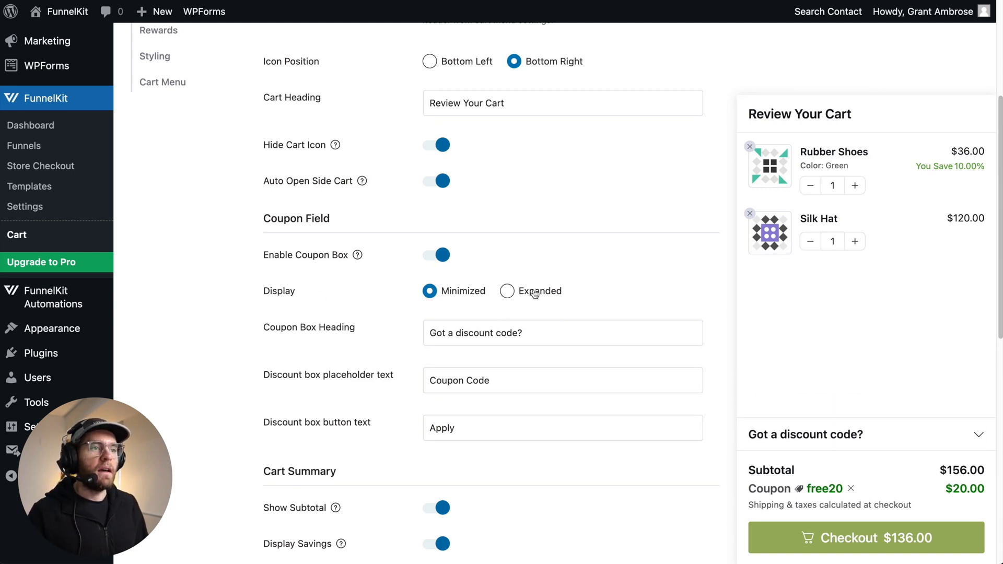
pyautogui.click(506, 291)
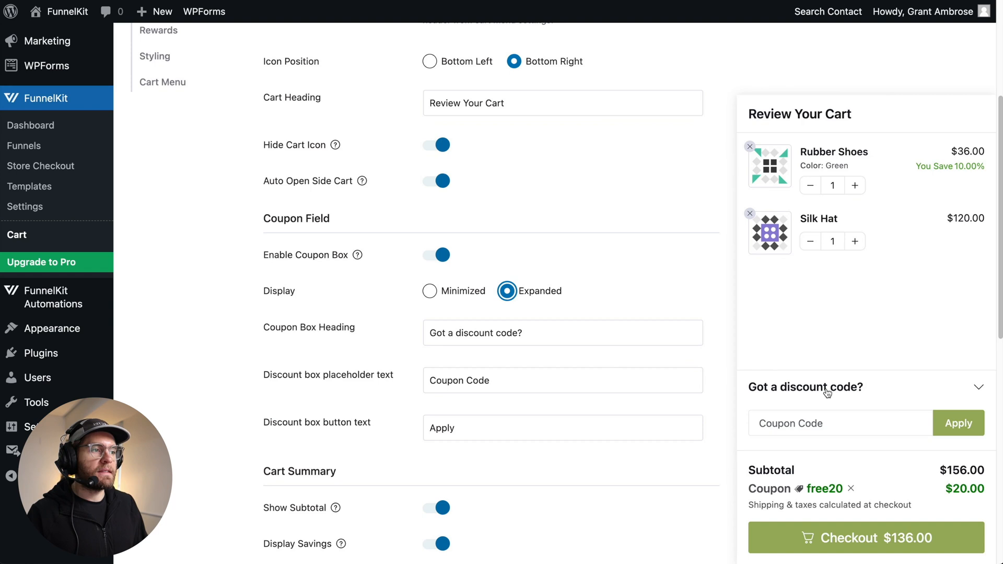
# - Try renaming the coupon box heading to "Have a Coupon?" and undo the change
pyautogui.click(500, 333)
pyautogui.tripleClick(441, 333)
pyautogui.write('Have a Coupon?')
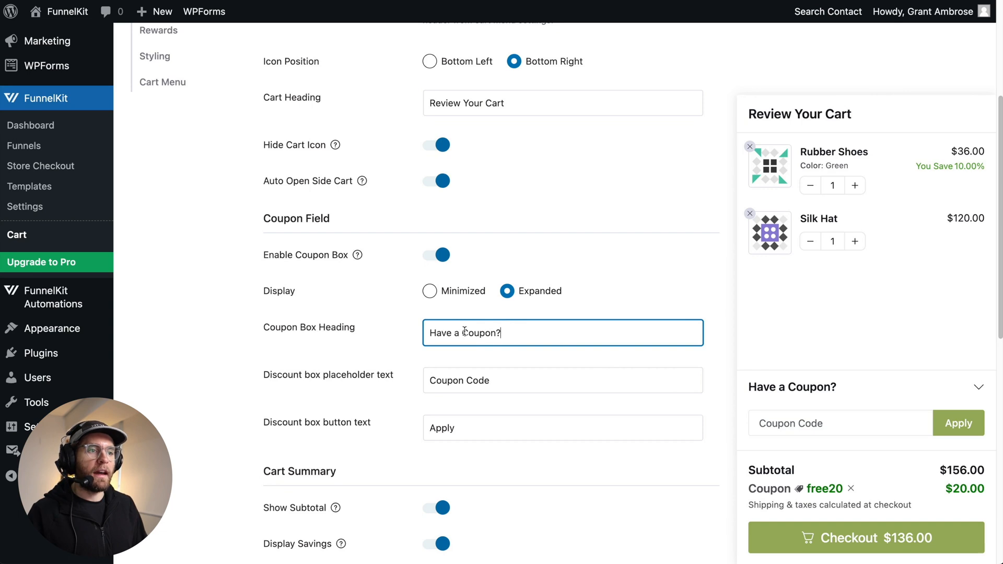
pyautogui.hotkey('ctrl', 'z')
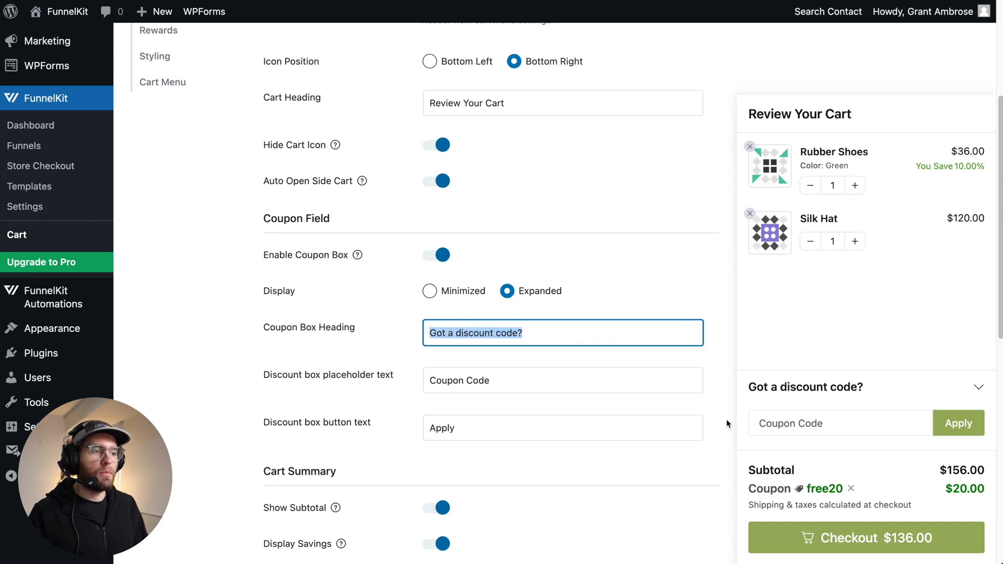
# - Try replacing the discount box placeholder text with "Enter your code here..." and undo it
pyautogui.click(576, 385)
pyautogui.moveTo(497, 385); pyautogui.dragTo(434, 381)
pyautogui.write('Enter your code here...')
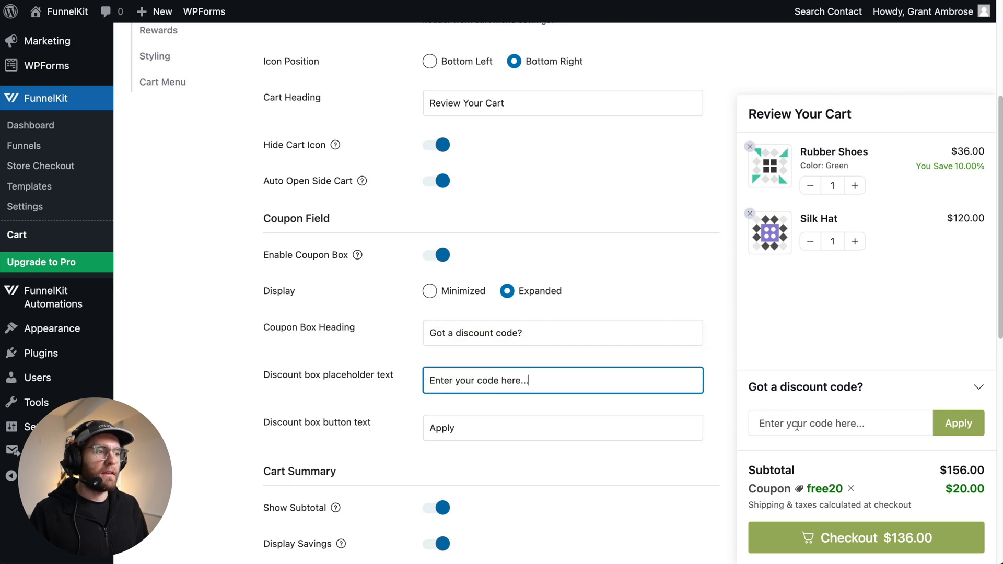
pyautogui.hotkey('ctrl', 'z')
pyautogui.click(431, 402)
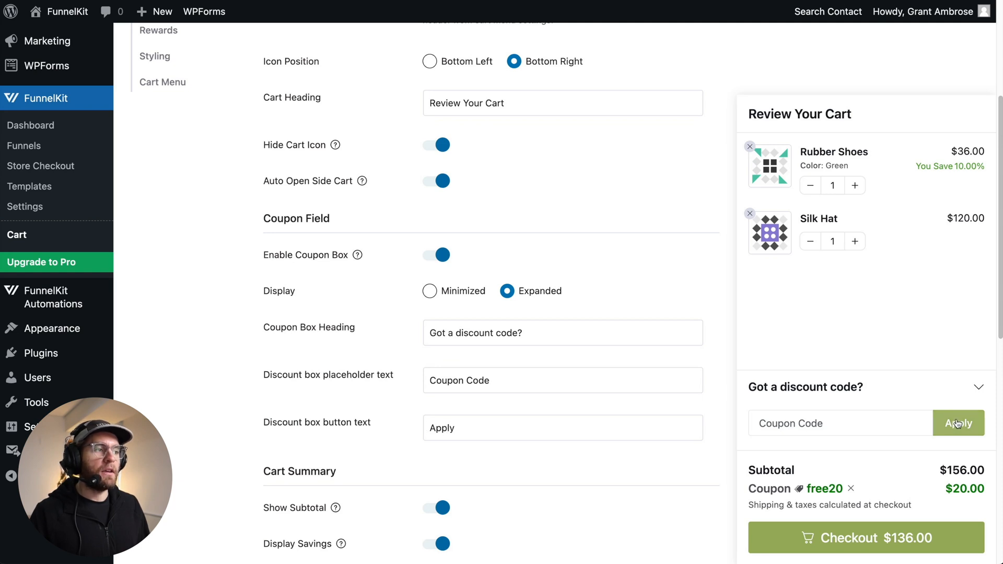
# - Toggle Show Subtotal and Display Savings in the cart summary off and back on
pyautogui.scroll(-5, 643, 397)
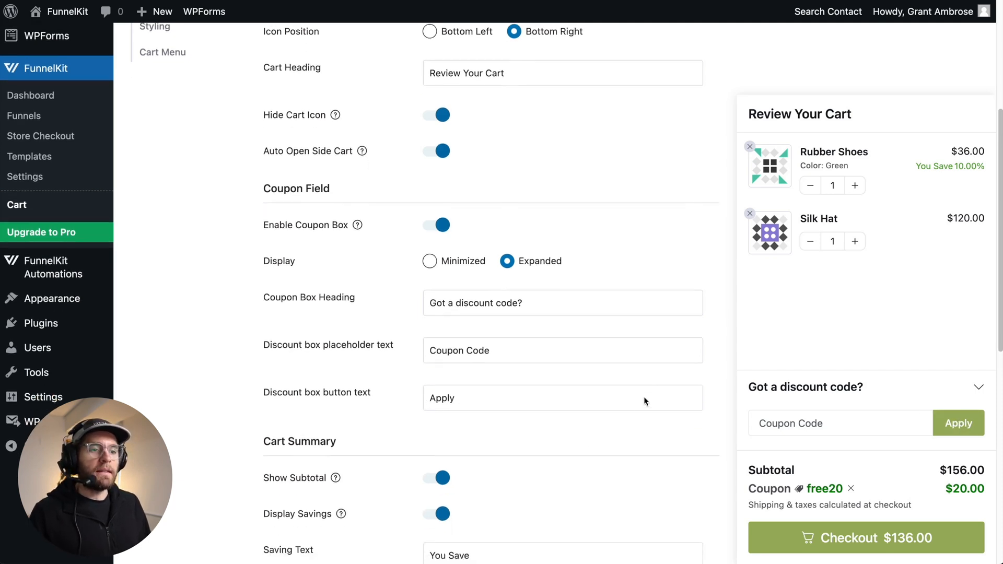
pyautogui.scroll(-4, 643, 400)
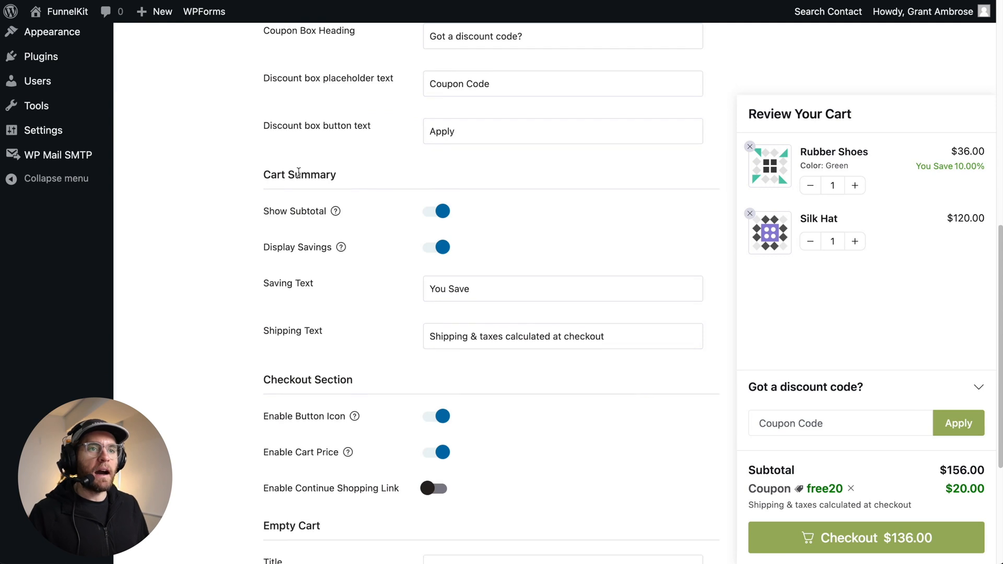
pyautogui.click(432, 213)
pyautogui.click(433, 214)
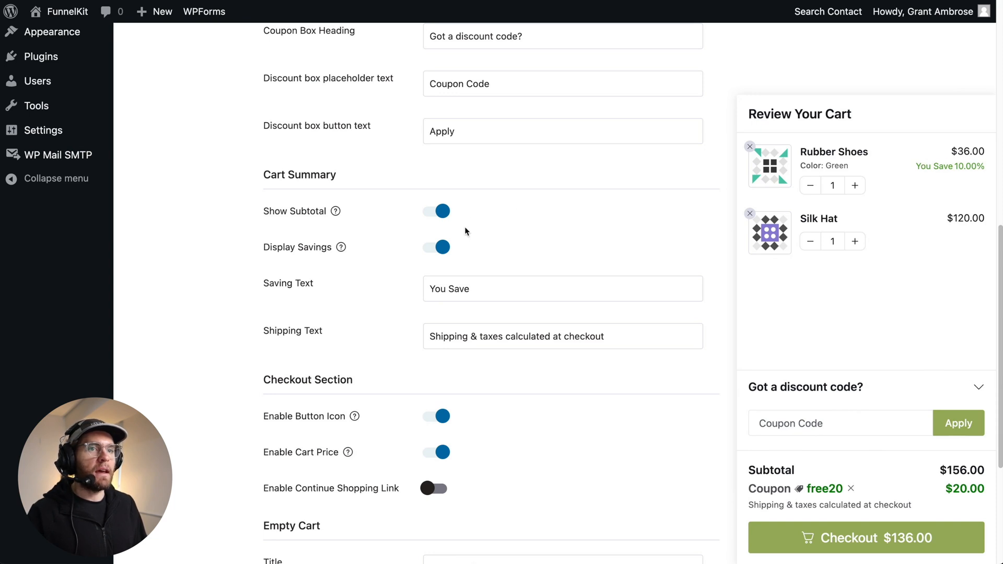
pyautogui.click(433, 250)
pyautogui.click(434, 250)
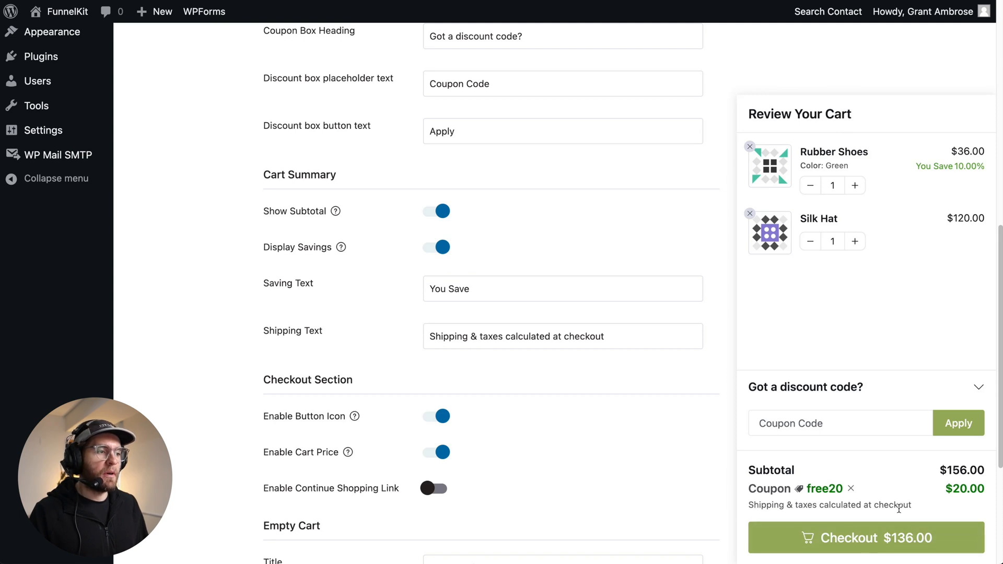
# - Toggle the checkout button icon off and back on
pyautogui.scroll(-5, 645, 405)
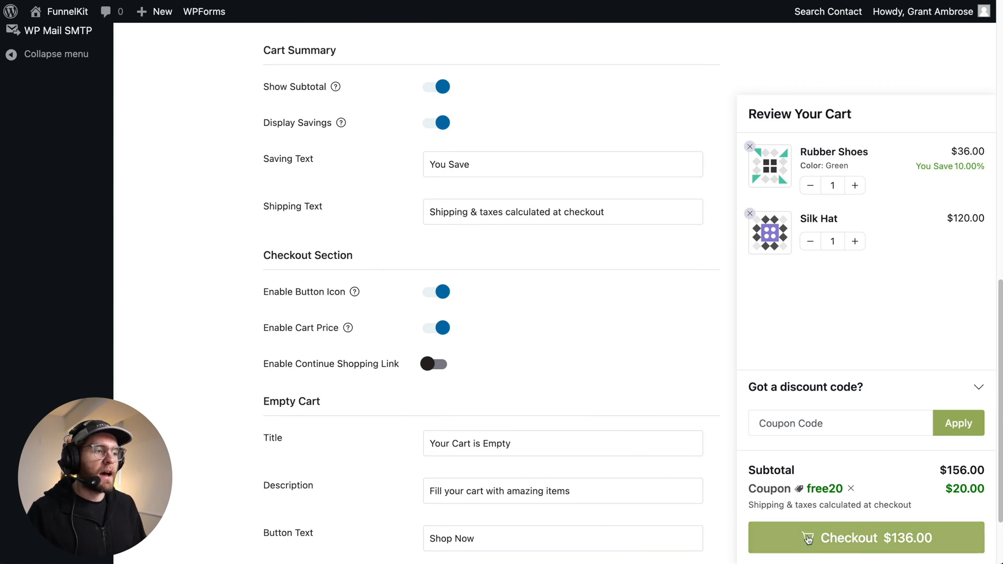
pyautogui.click(431, 294)
pyautogui.click(431, 295)
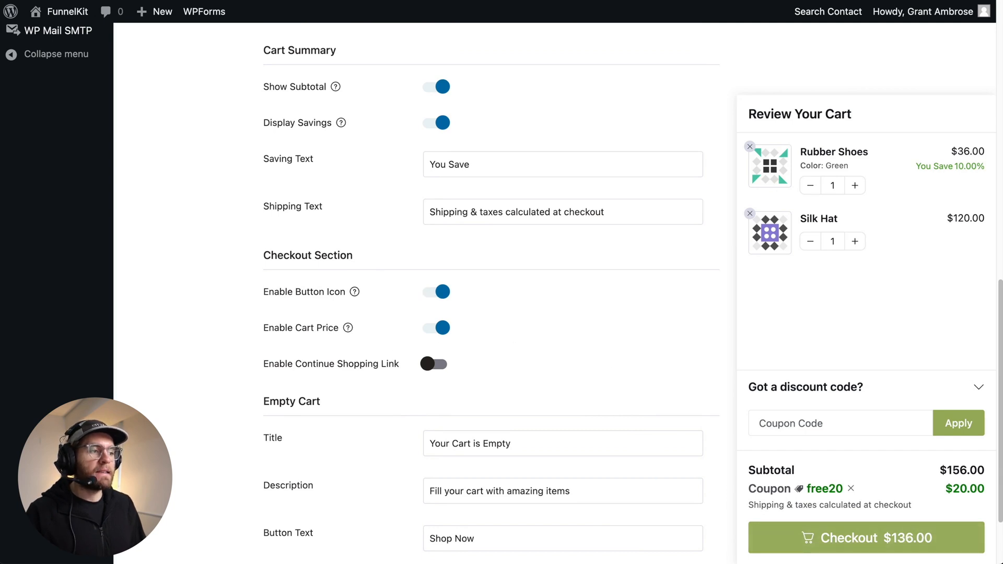
# - Toggle Enable Cart Price in the checkout section off and back on
pyautogui.click(436, 329)
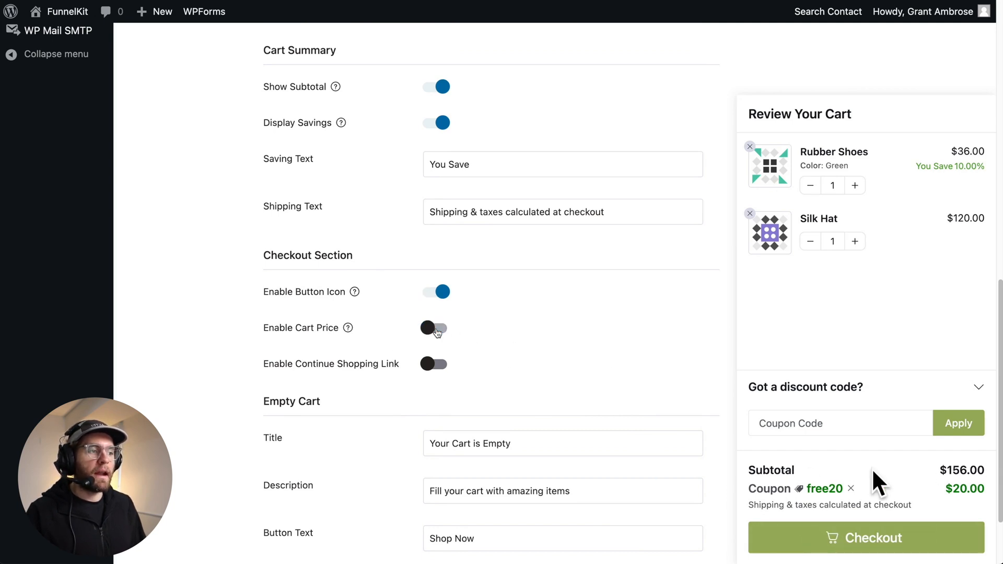
pyautogui.click(435, 329)
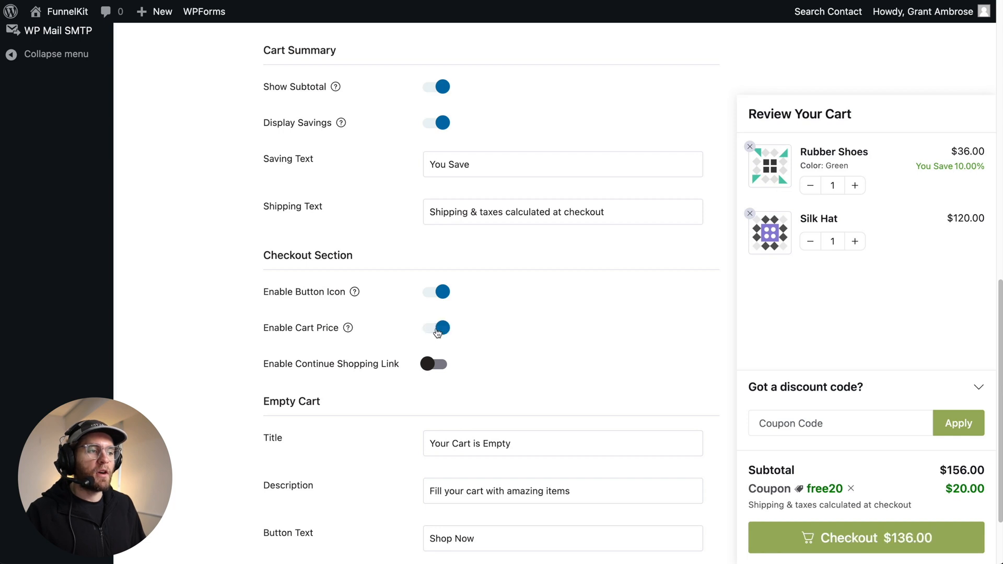
# - Enable the Continue Shopping link and try it from the storefront side cart
pyautogui.click(436, 365)
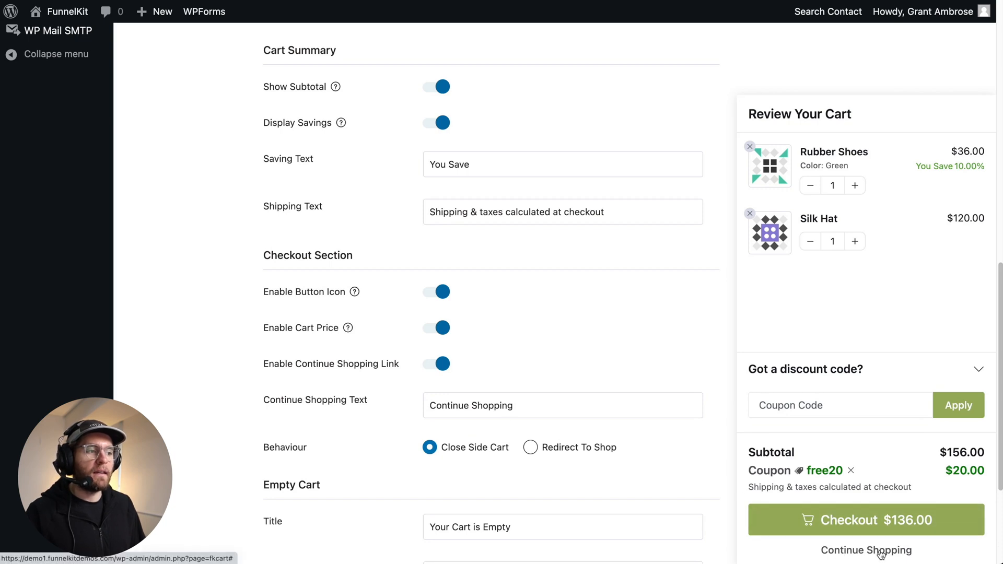
pyautogui.scroll(1, 269, 386)
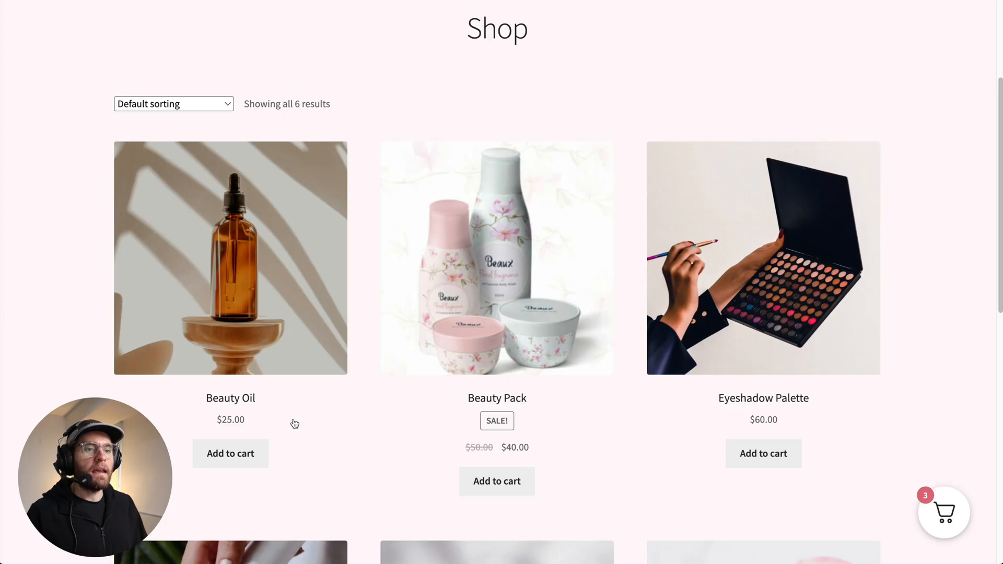
pyautogui.click(245, 450)
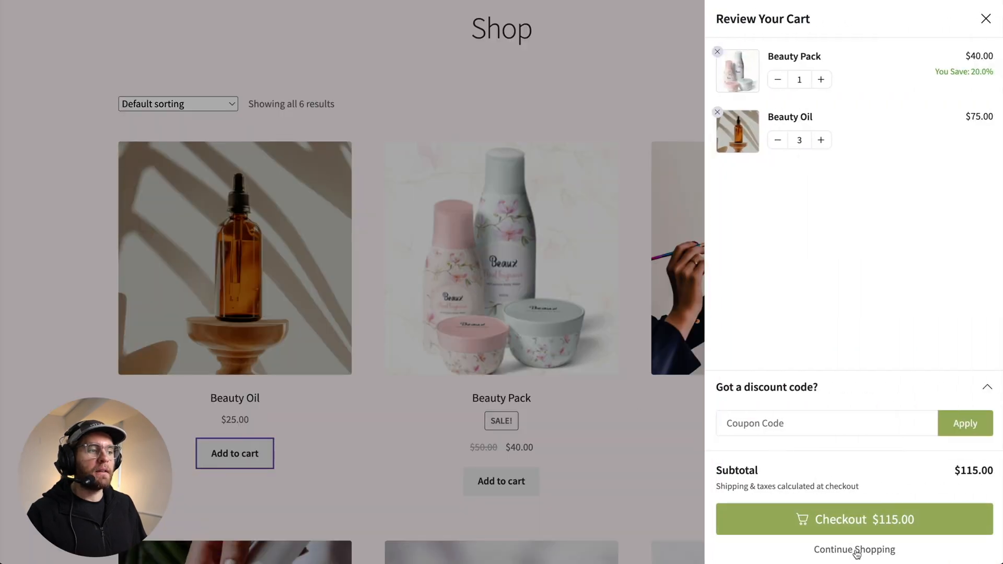
pyautogui.click(856, 550)
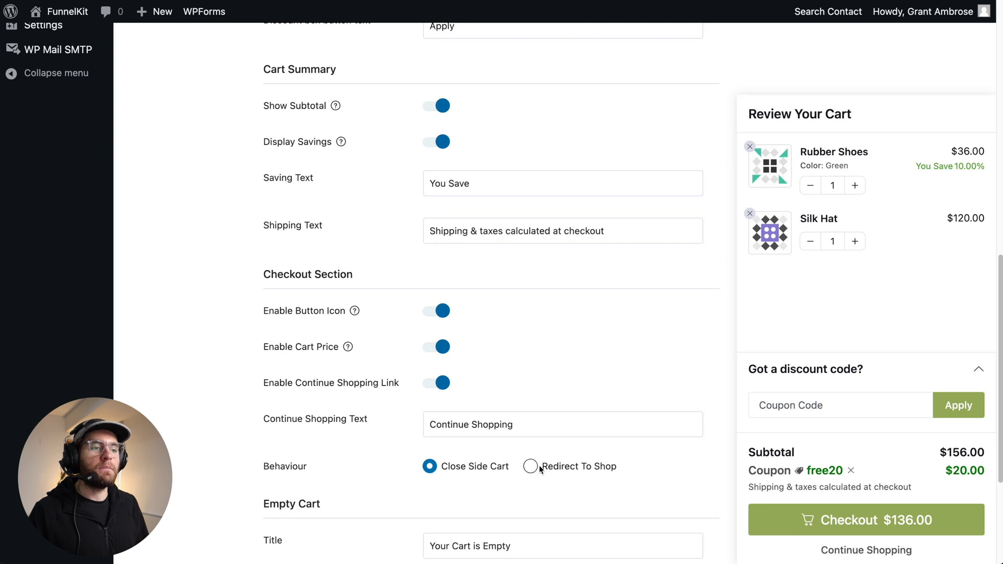
# - Review the Empty Cart settings, then remove the item from the storefront side cart and follow the Shop Now button
pyautogui.scroll(-4, 541, 468)
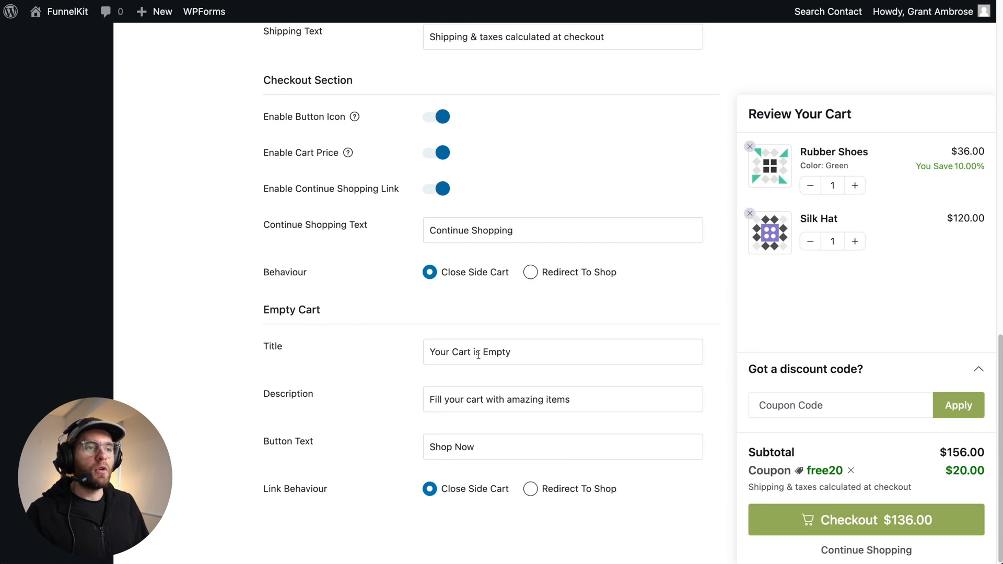
pyautogui.click(453, 397)
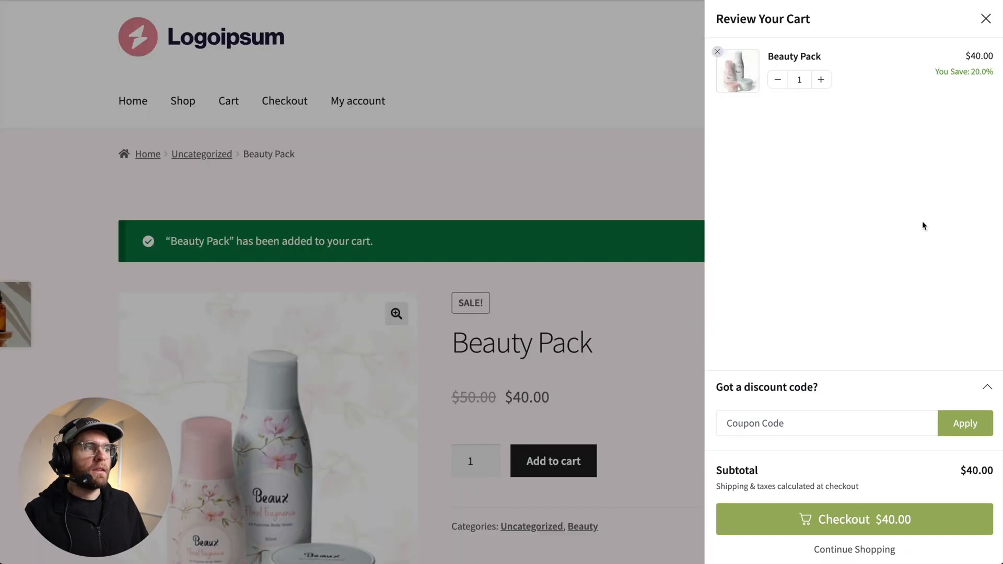
pyautogui.click(718, 52)
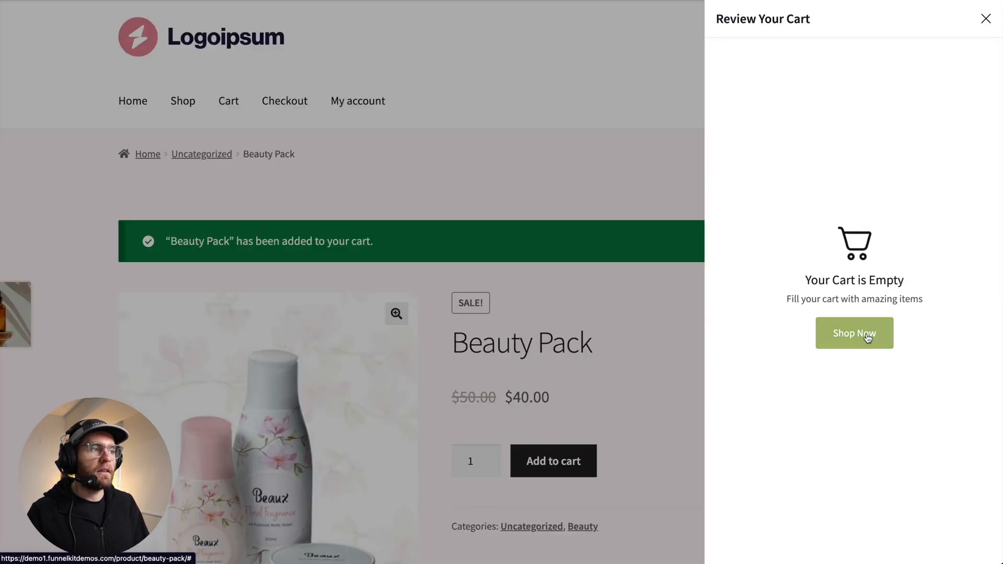
pyautogui.click(804, 336)
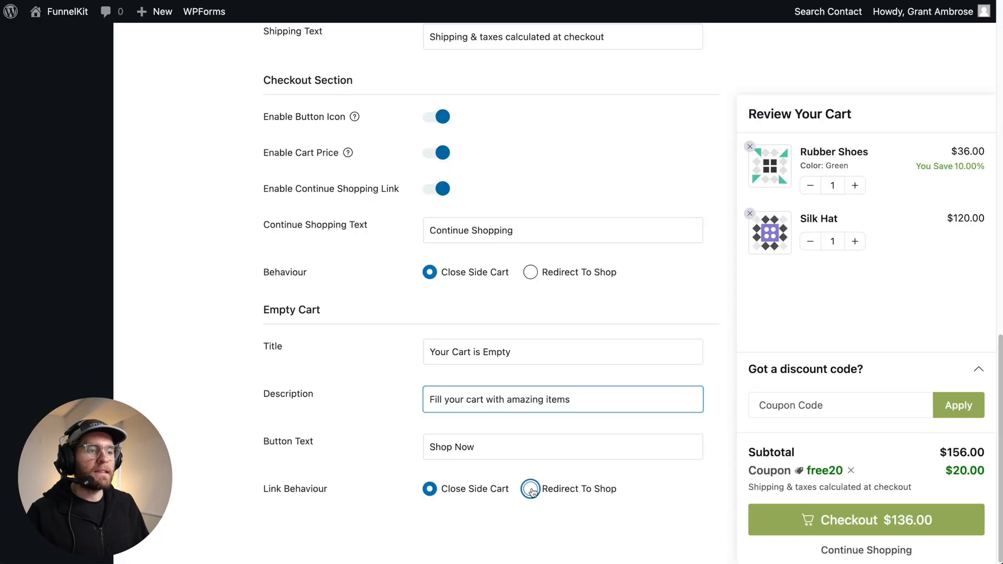
pyautogui.click(530, 490)
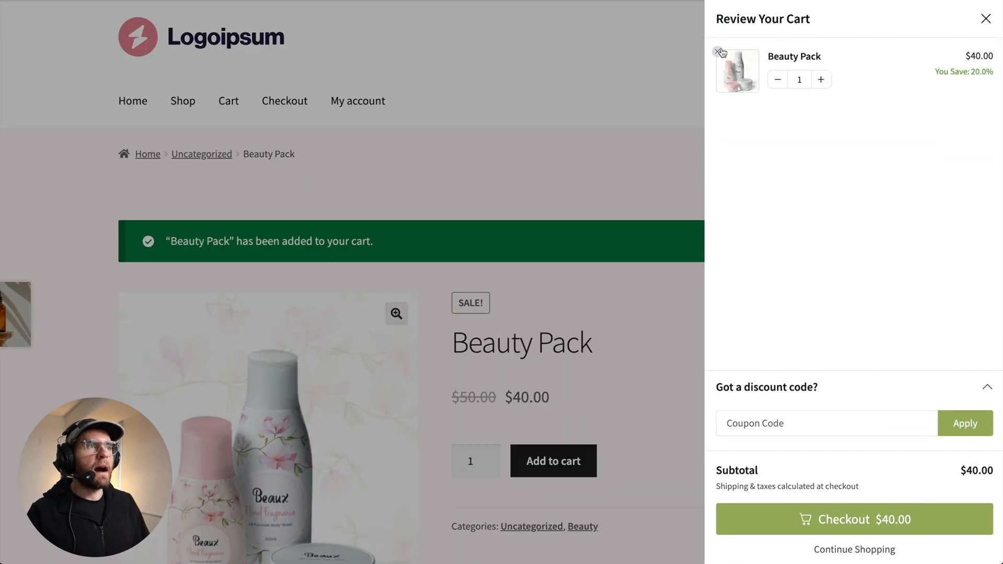
pyautogui.click(719, 52)
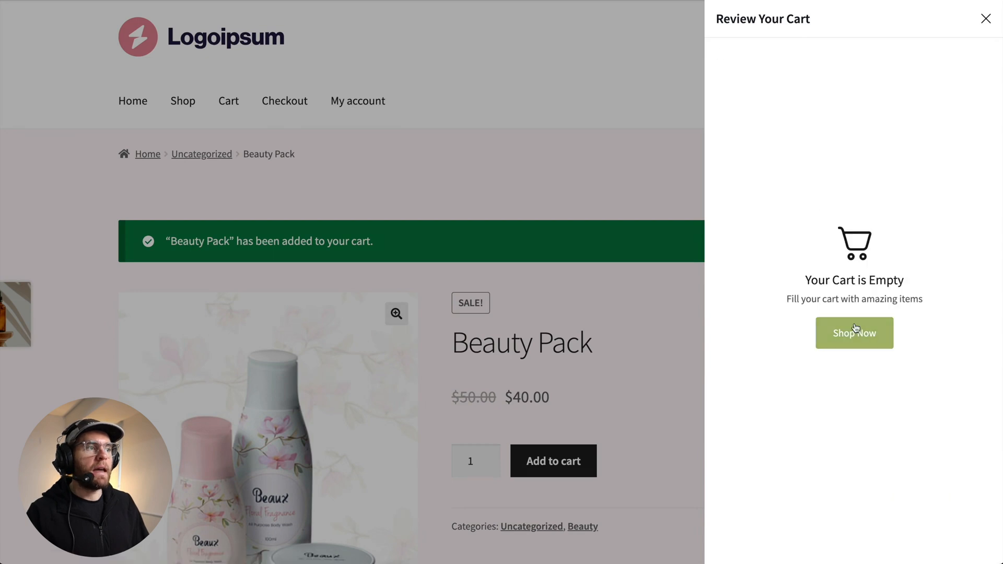
pyautogui.click(857, 339)
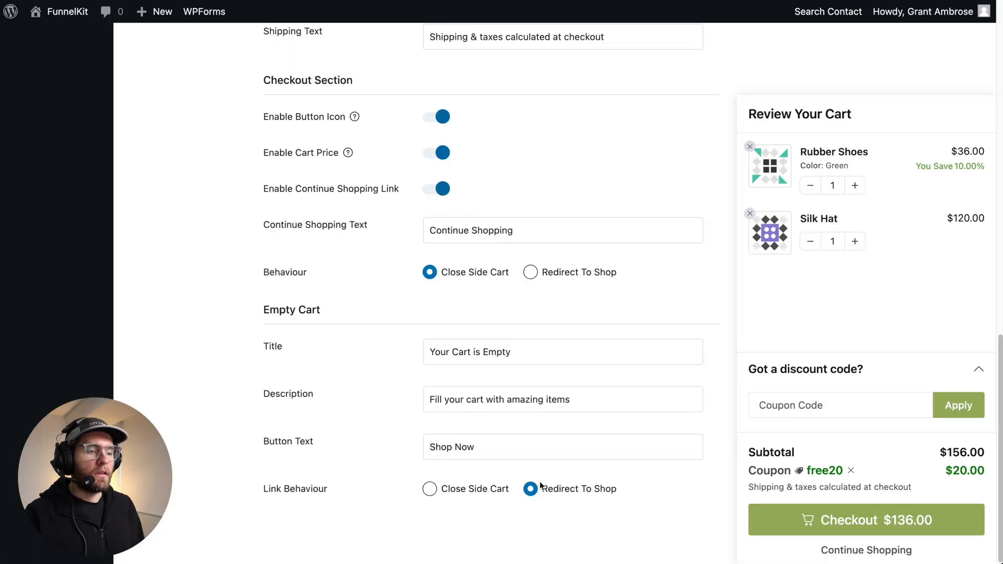
# - Open the Styling settings and set the cart button colour to #ed6100
pyautogui.scroll(15, 540, 481)
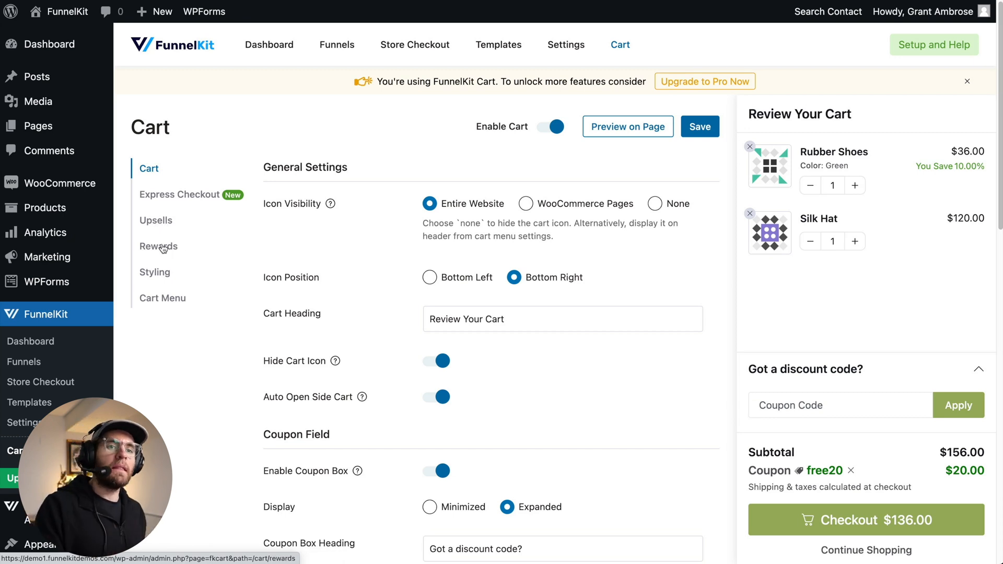
pyautogui.click(158, 277)
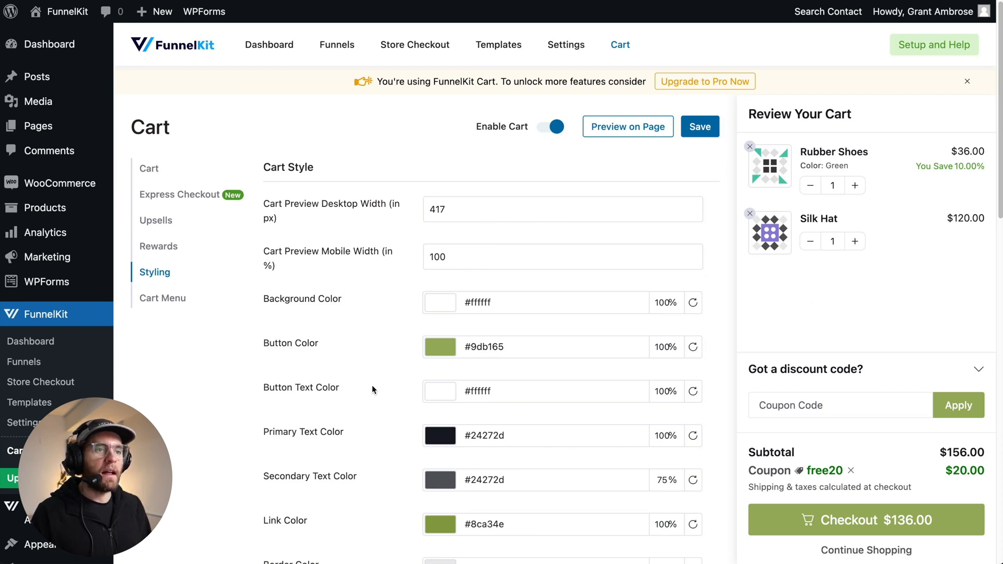
pyautogui.click(441, 347)
pyautogui.click(574, 456)
pyautogui.scroll(-1, 479, 522)
pyautogui.doubleClick(485, 542)
pyautogui.write('ED6100')
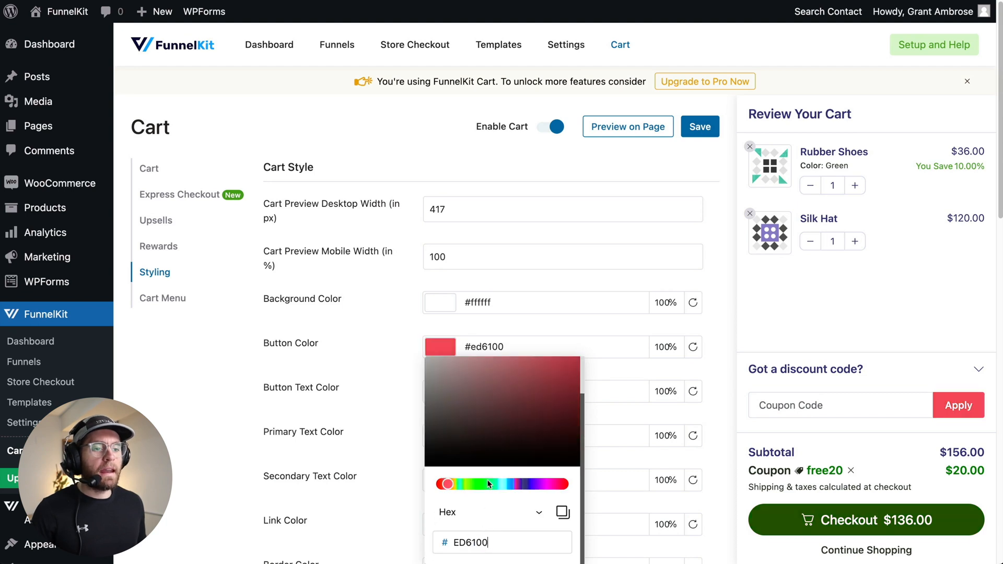
pyautogui.click(496, 339)
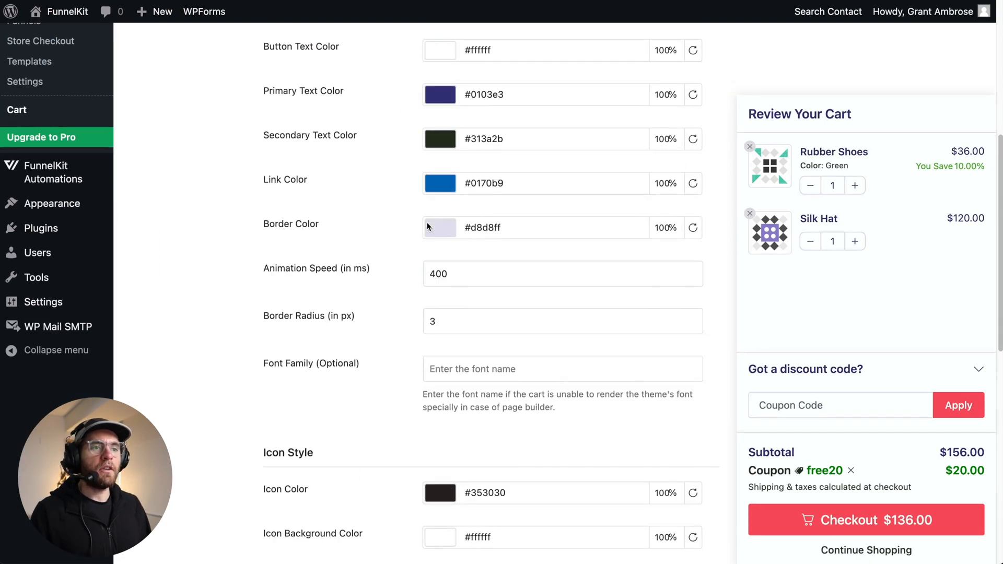
# - Try a cart border radius of 25 px and set it back to 3
pyautogui.scroll(-1, 379, 248)
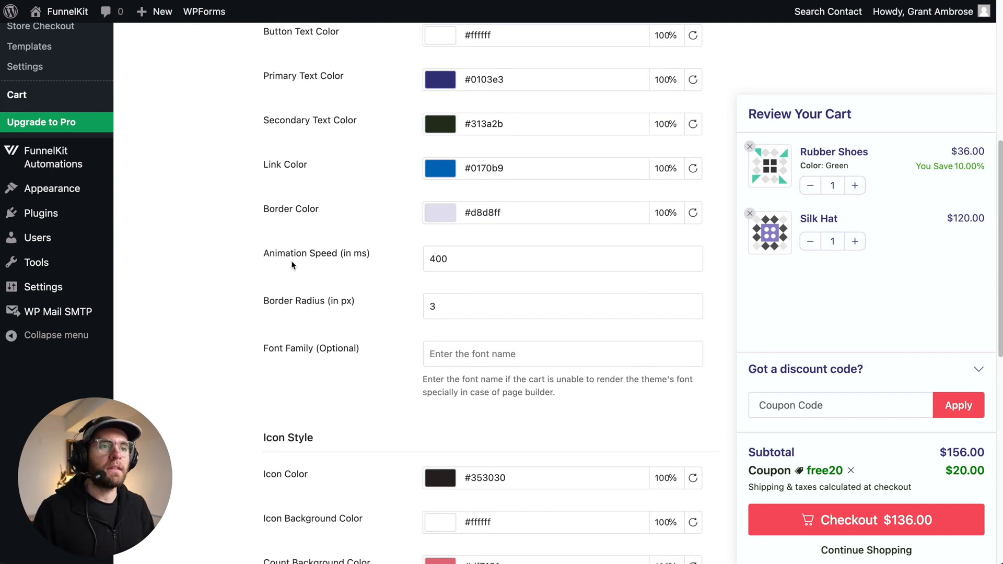
pyautogui.scroll(2, 291, 265)
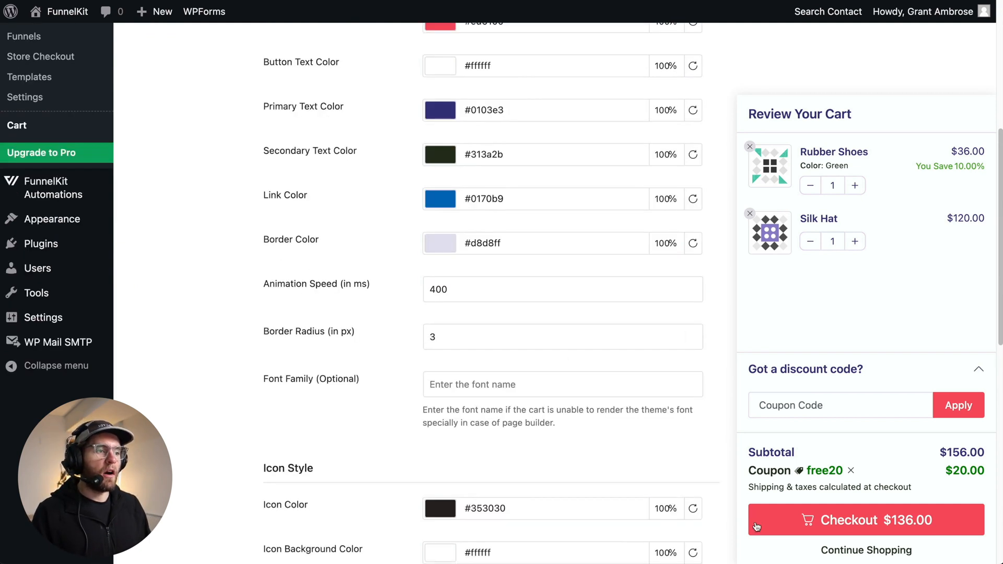
pyautogui.doubleClick(497, 340)
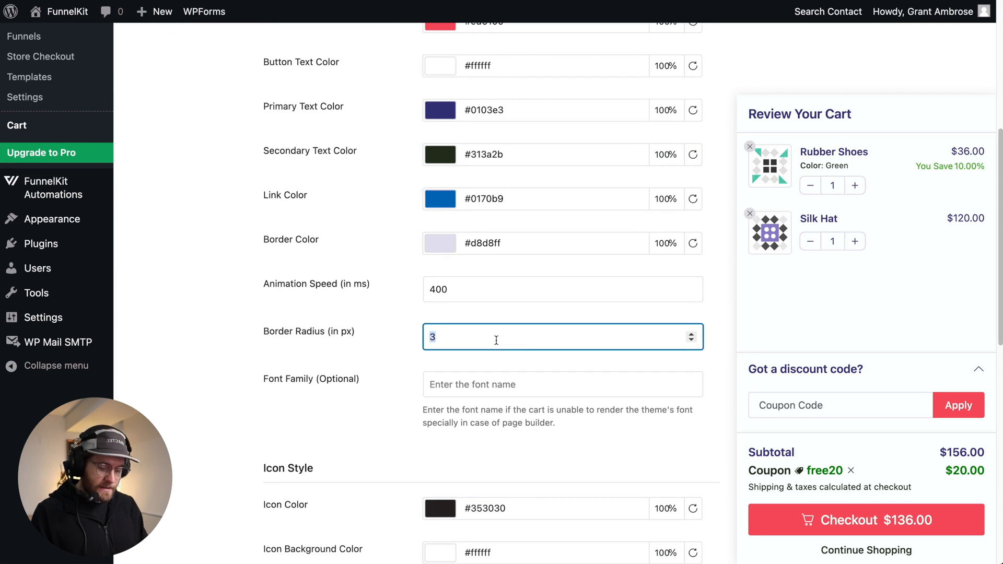
pyautogui.write('25')
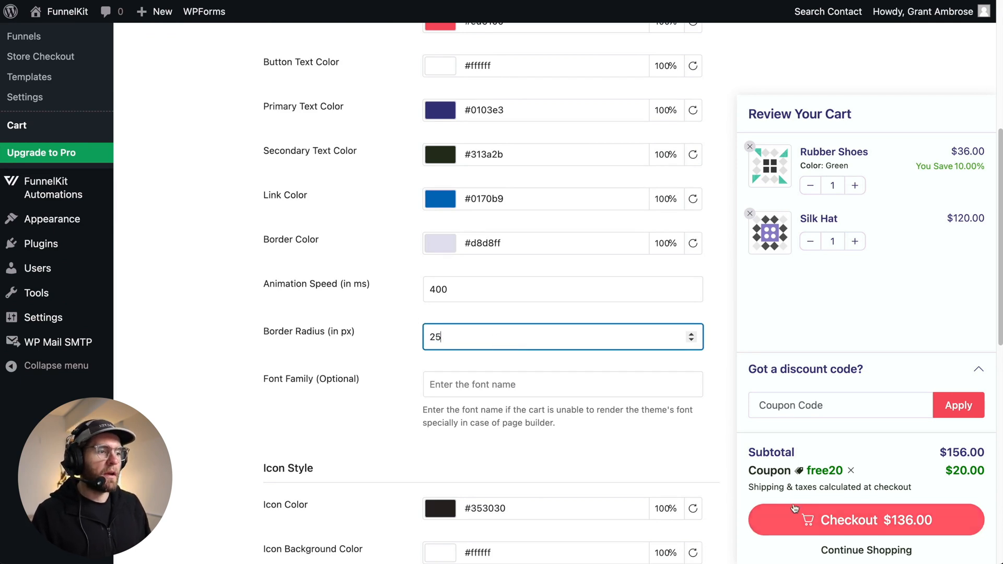
pyautogui.doubleClick(459, 347)
pyautogui.write('3')
pyautogui.click(489, 391)
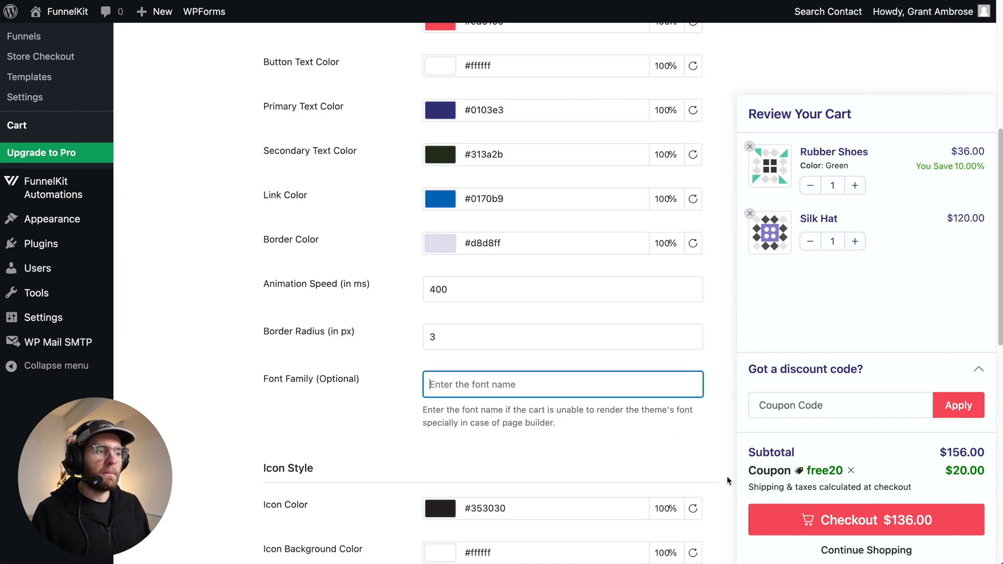
# - Set the cart icon colour to #e54f00 in the Icon Style section
pyautogui.scroll(-1, 509, 396)
pyautogui.scroll(-2, 509, 397)
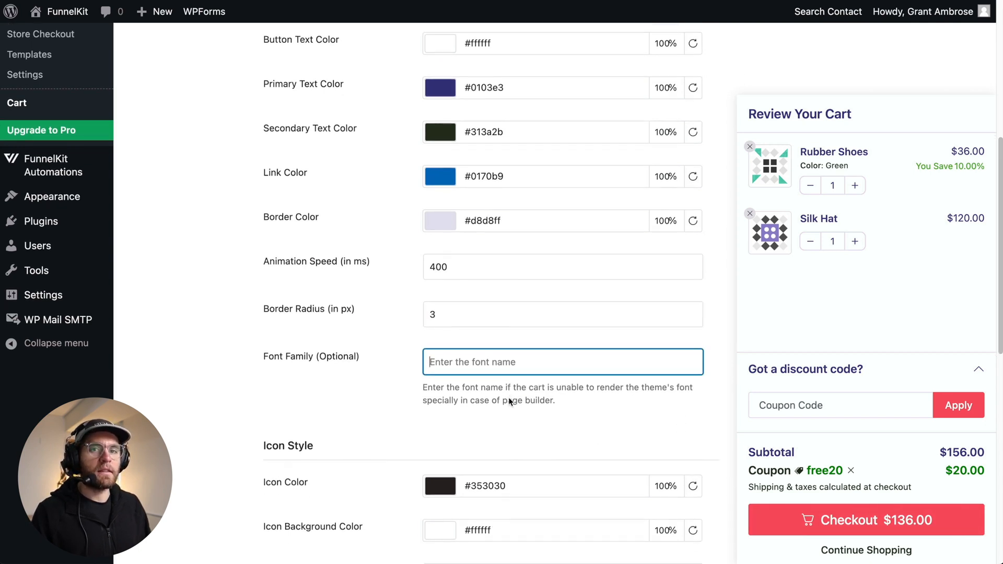
pyautogui.scroll(-5, 508, 400)
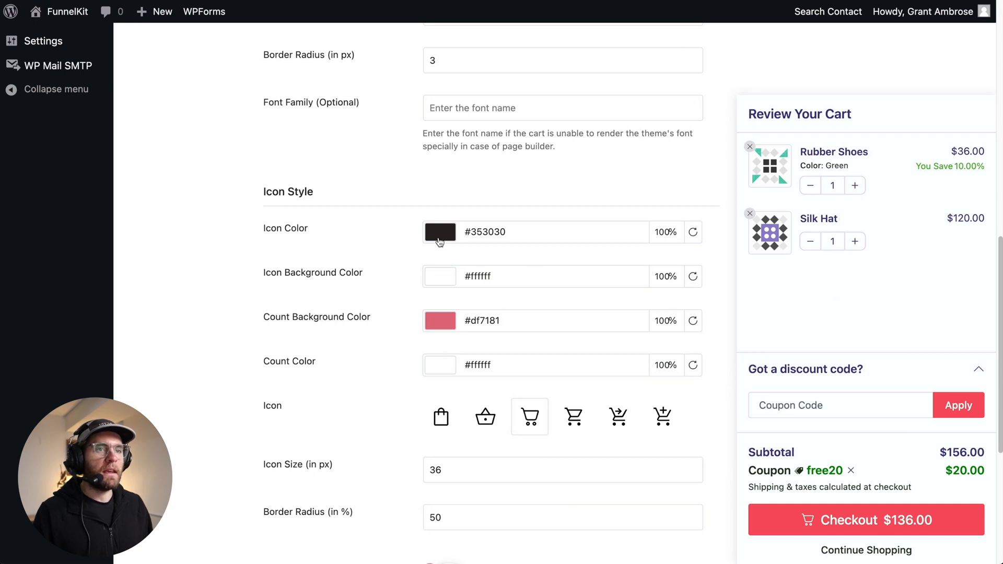
pyautogui.click(438, 239)
pyautogui.click(519, 360)
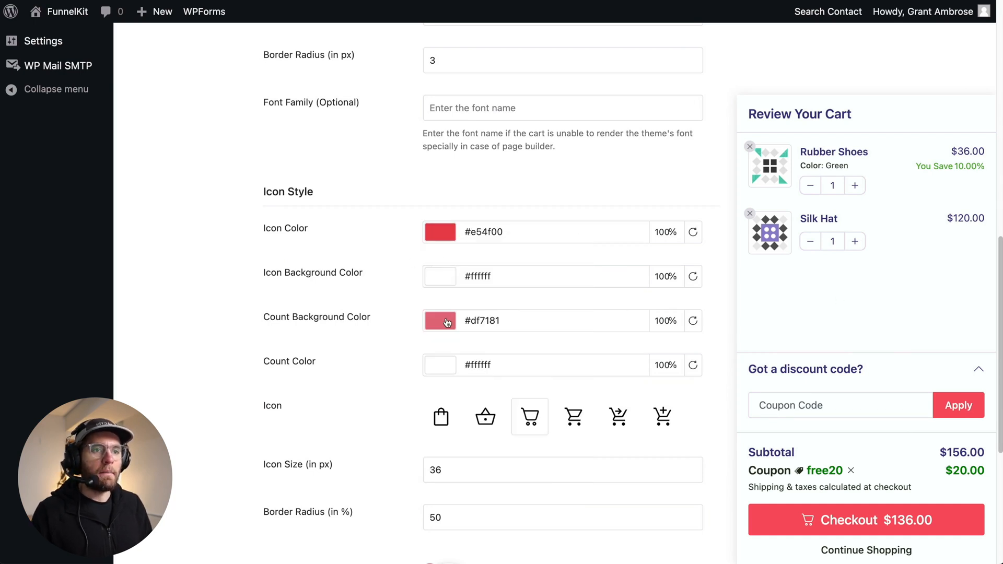
# - Set the count background colour to #003edc and choose the shopping bag icon
pyautogui.click(443, 321)
pyautogui.click(522, 231)
pyautogui.click(503, 387)
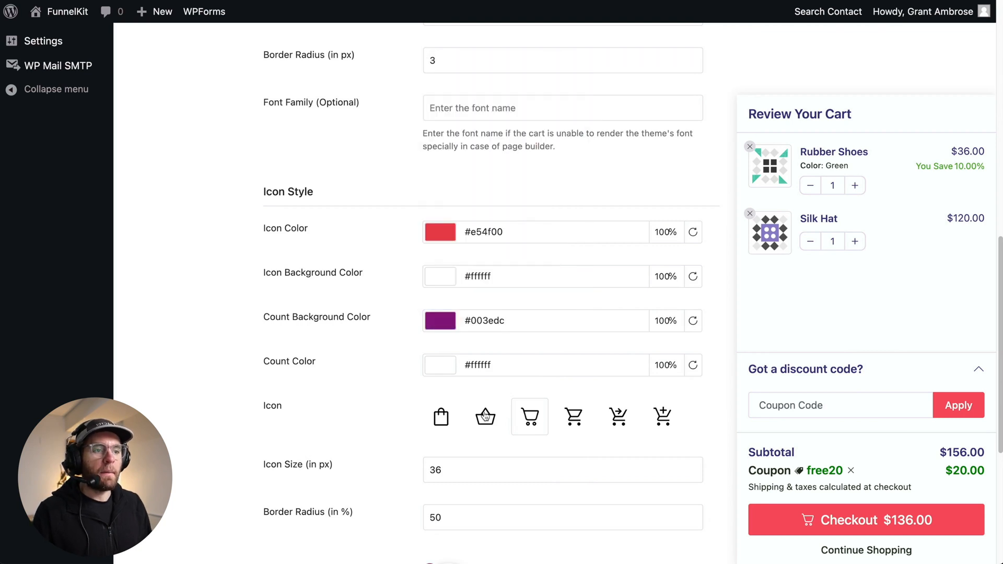
pyautogui.click(444, 423)
# - Enable the cart menu in the Cart Menu settings and save the cart settings
pyautogui.scroll(-2, 454, 403)
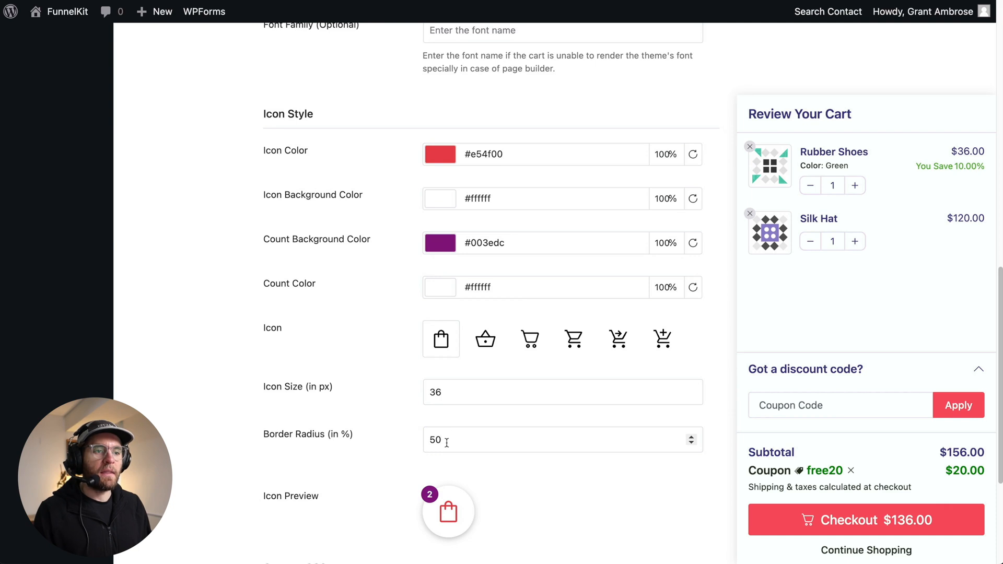
pyautogui.scroll(-4, 442, 491)
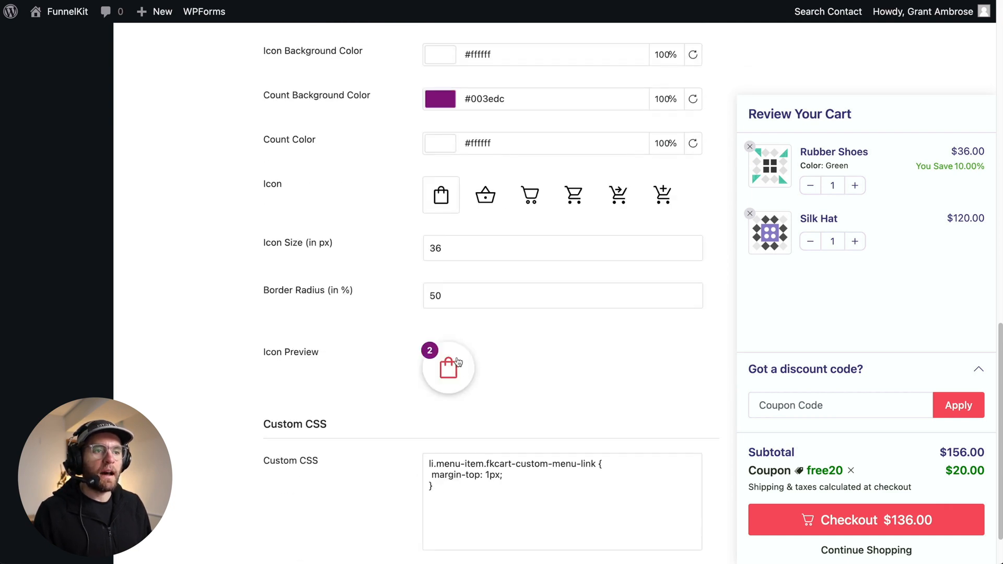
pyautogui.scroll(-2, 459, 412)
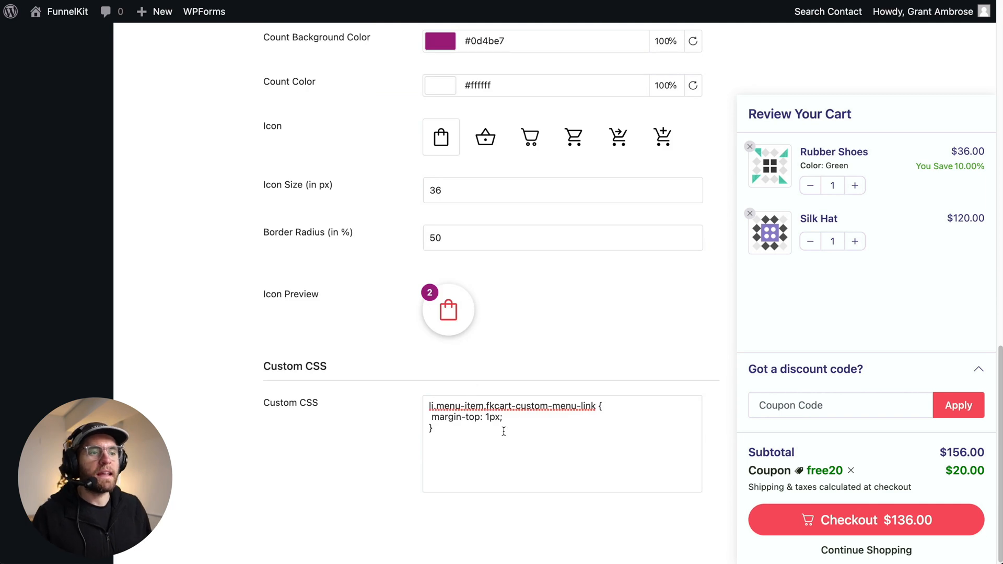
pyautogui.scroll(13, 521, 433)
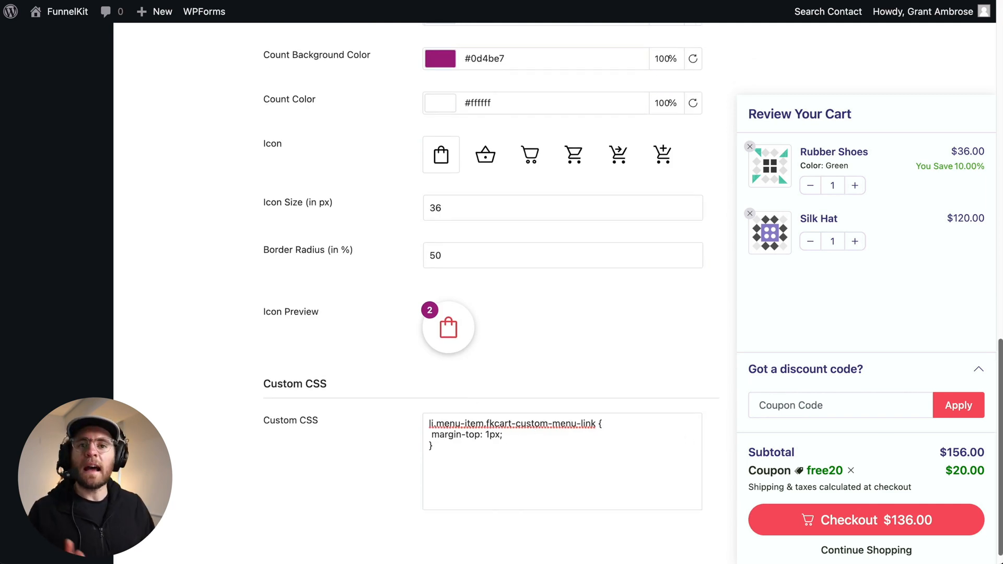
pyautogui.scroll(11, 521, 433)
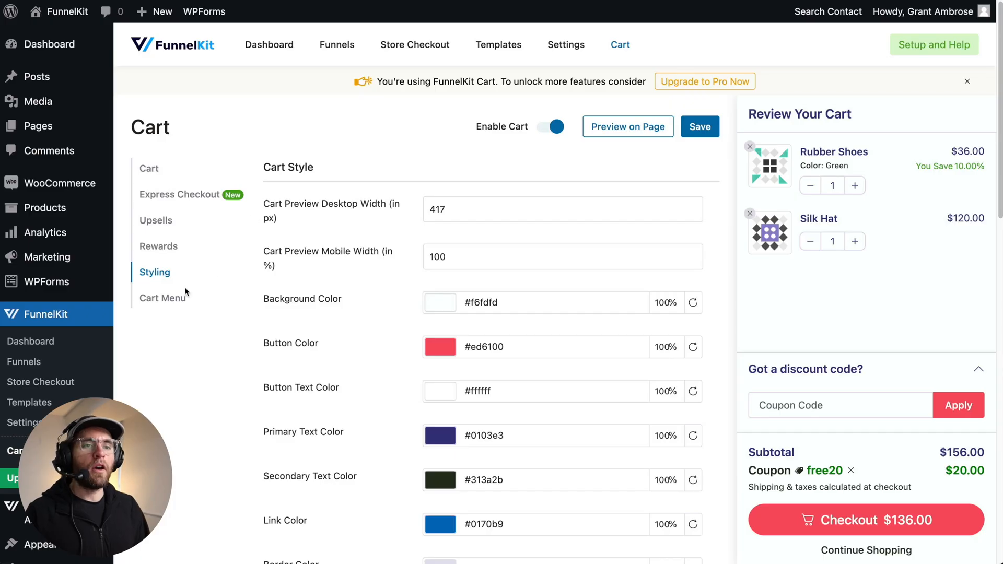
pyautogui.click(171, 303)
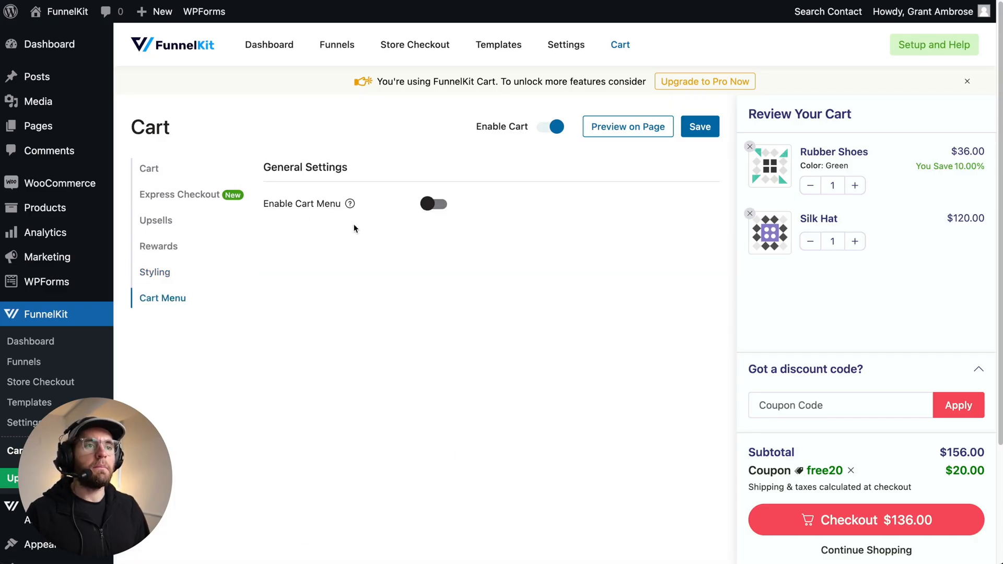
pyautogui.click(434, 207)
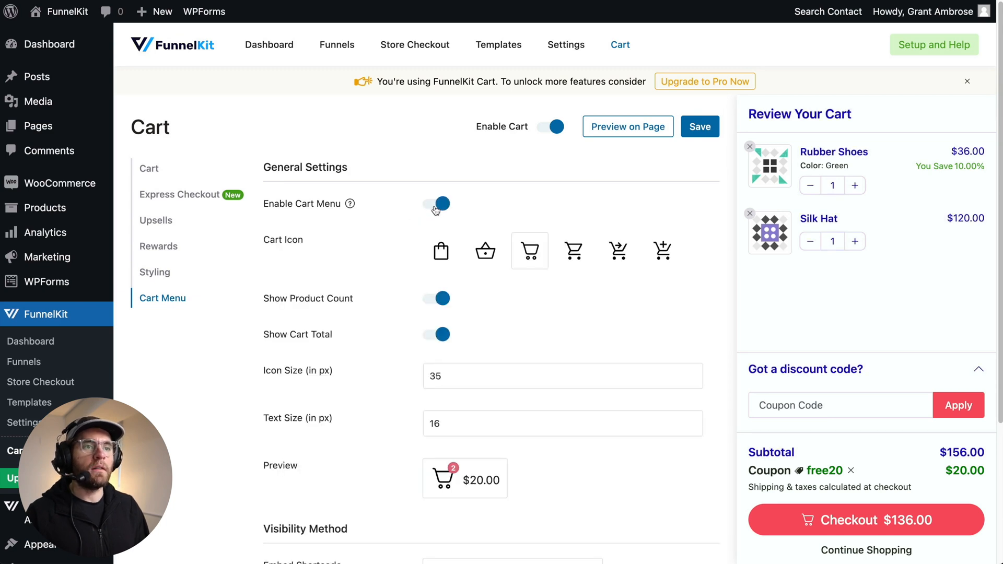
pyautogui.click(684, 133)
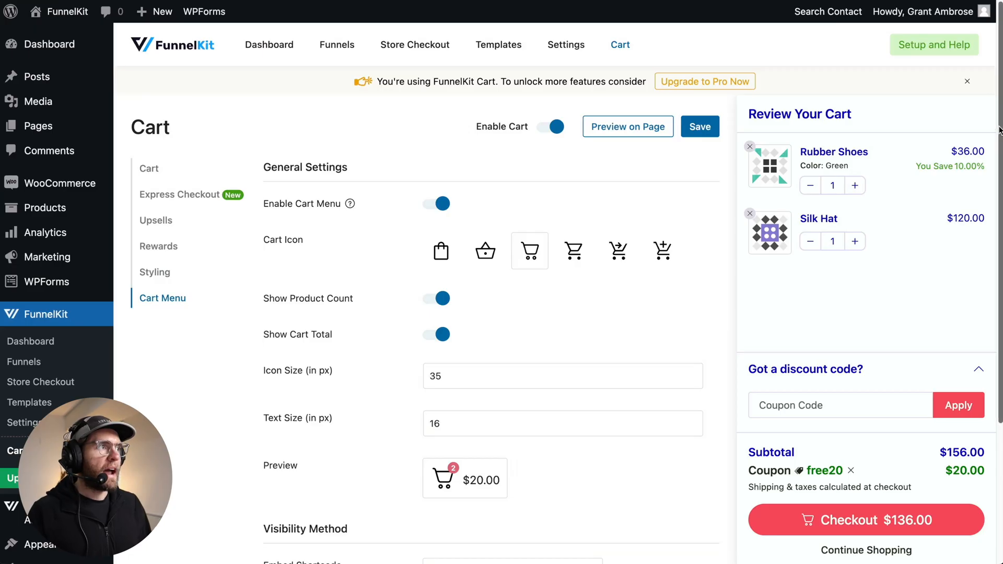
pyautogui.scroll(-5, 502, 292)
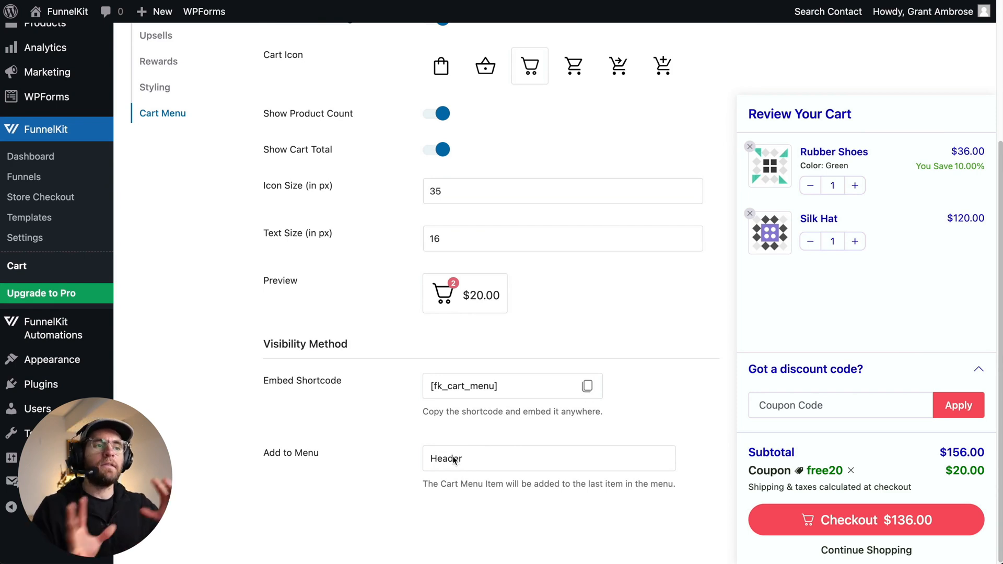
# - Switch the cart menu icon to the shopping bag, turn off Show Cart Total, and save the settings
pyautogui.scroll(4, 535, 338)
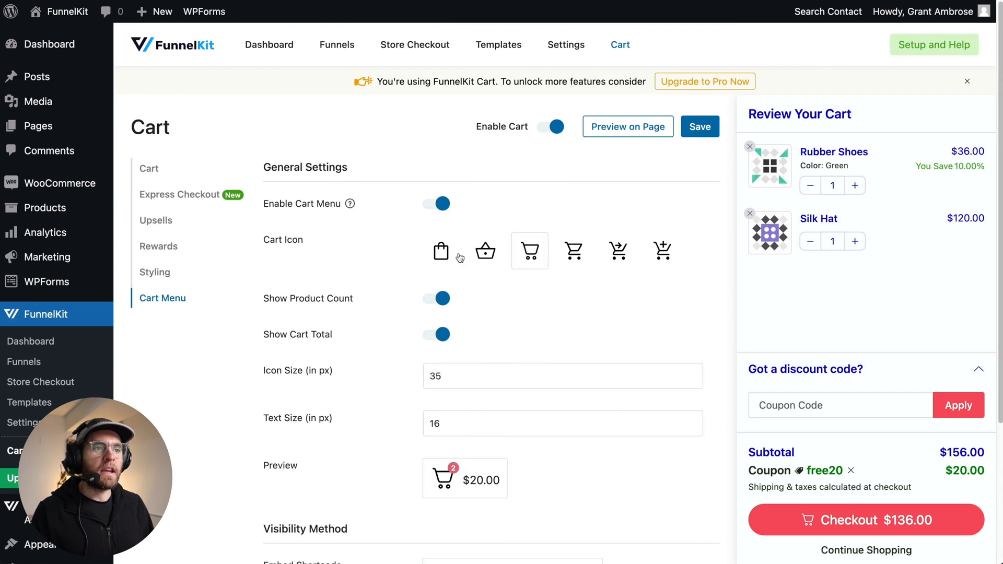
pyautogui.click(443, 253)
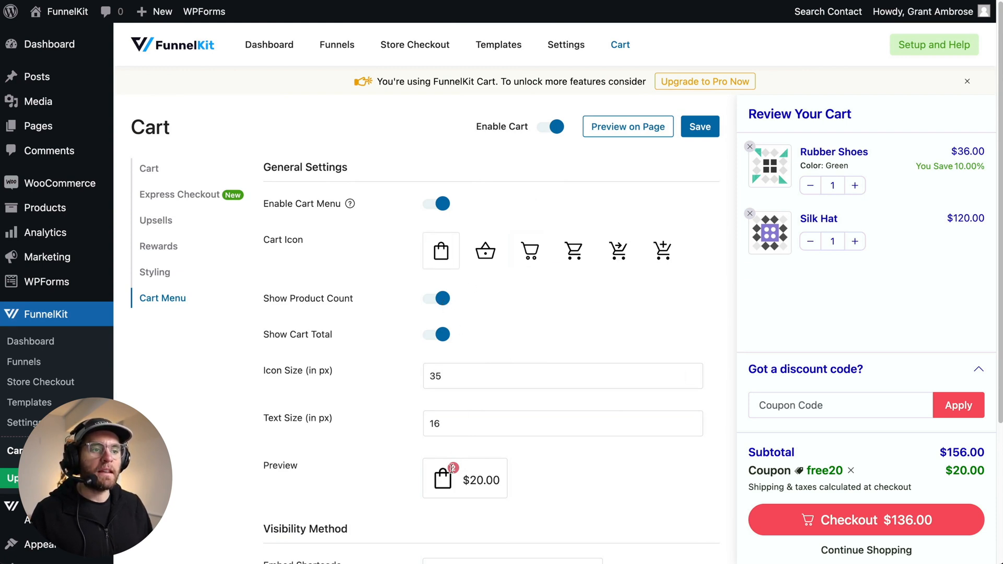
pyautogui.click(434, 337)
pyautogui.click(692, 127)
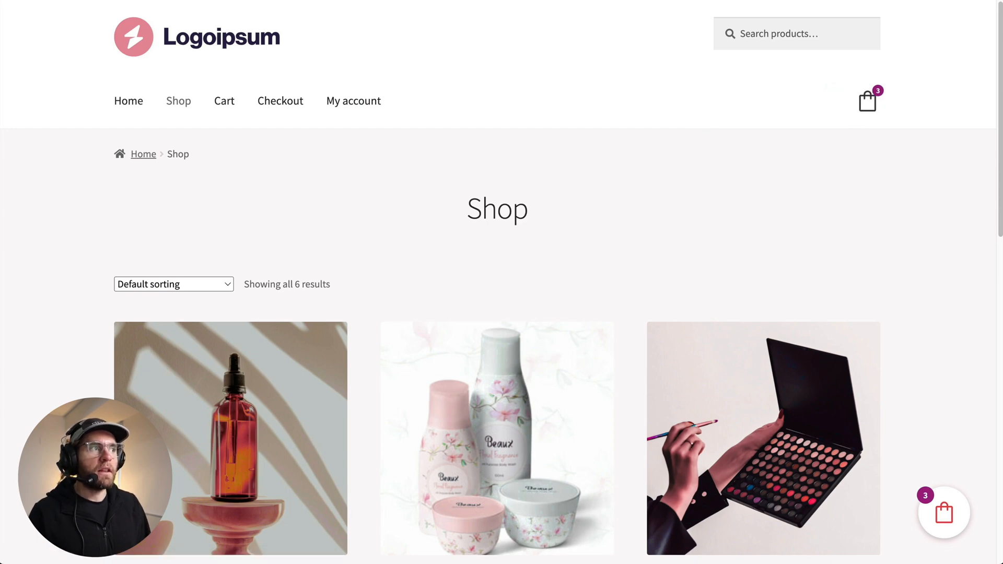
# - Inspect the cart menu icon and the floating side cart on the storefront shop page
pyautogui.click(867, 101)
pyautogui.click(661, 237)
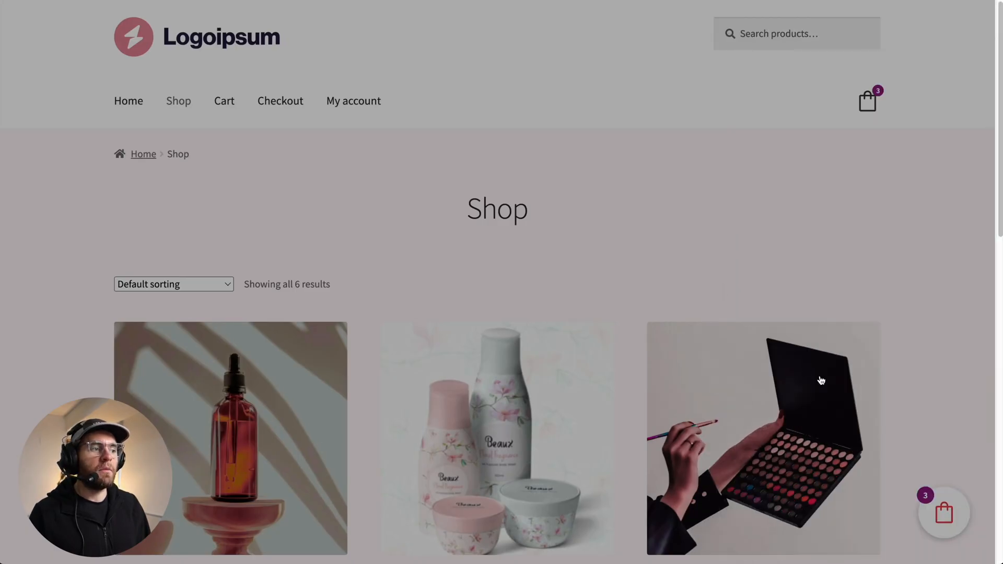
pyautogui.click(940, 507)
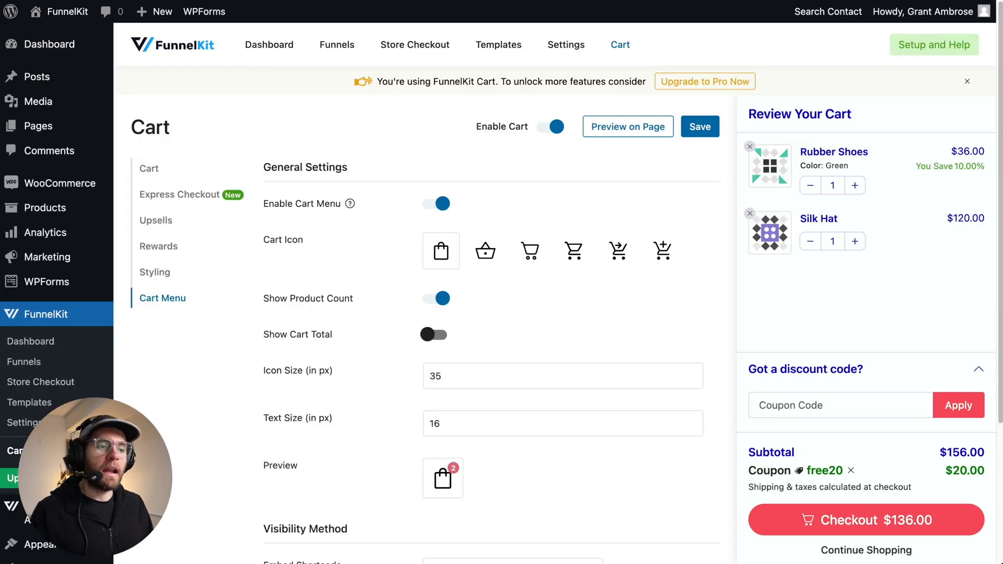
# - Activate Express Checkout, enable Express Checkout on the cart, and save
pyautogui.scroll(-1, 501, 282)
pyautogui.scroll(-2, 418, 282)
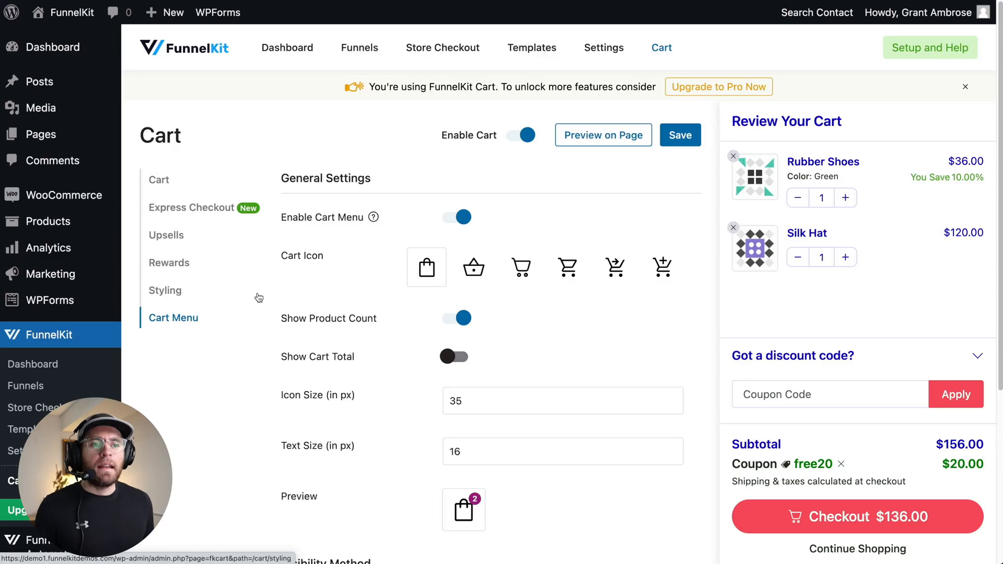
pyautogui.click(197, 208)
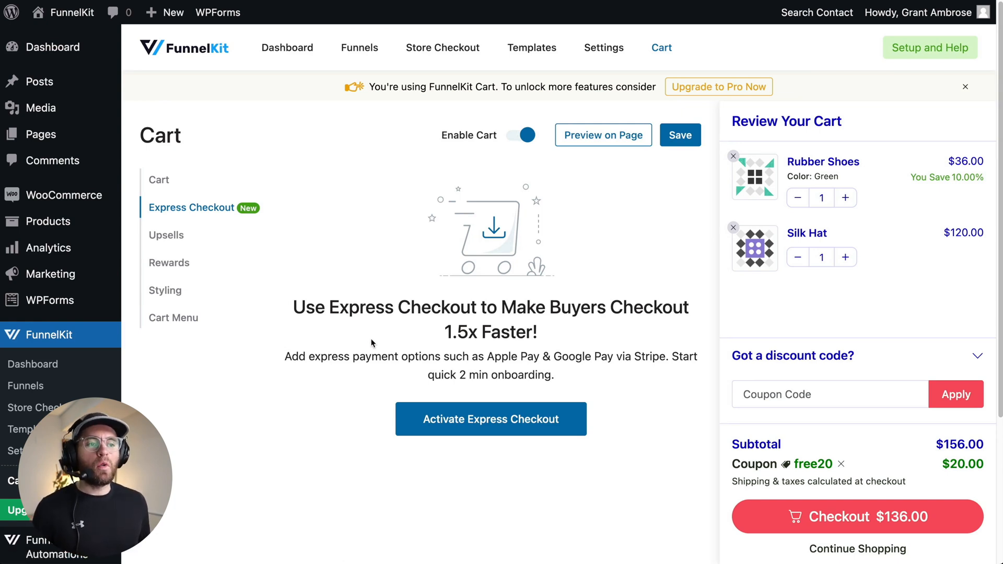
pyautogui.click(533, 418)
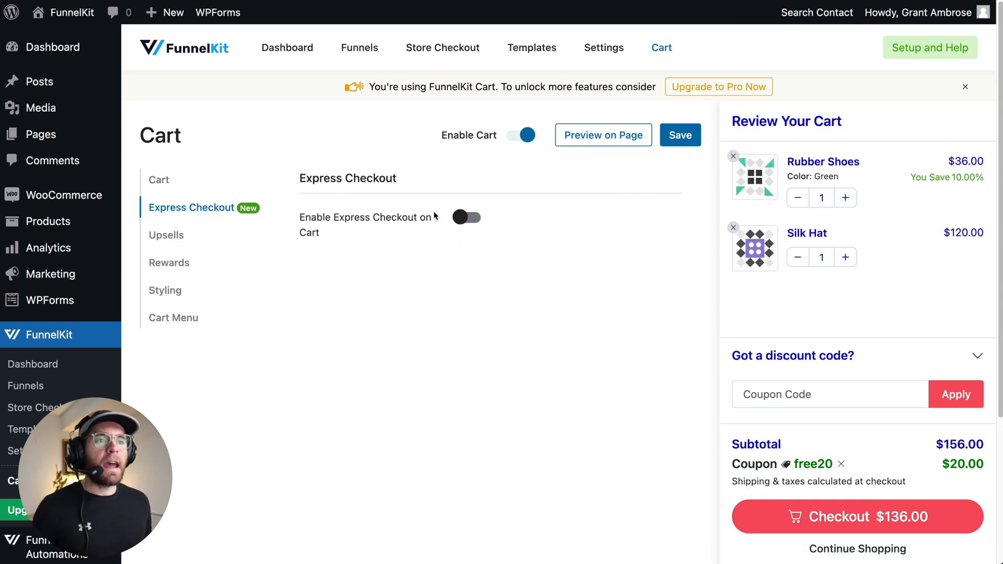
pyautogui.click(465, 218)
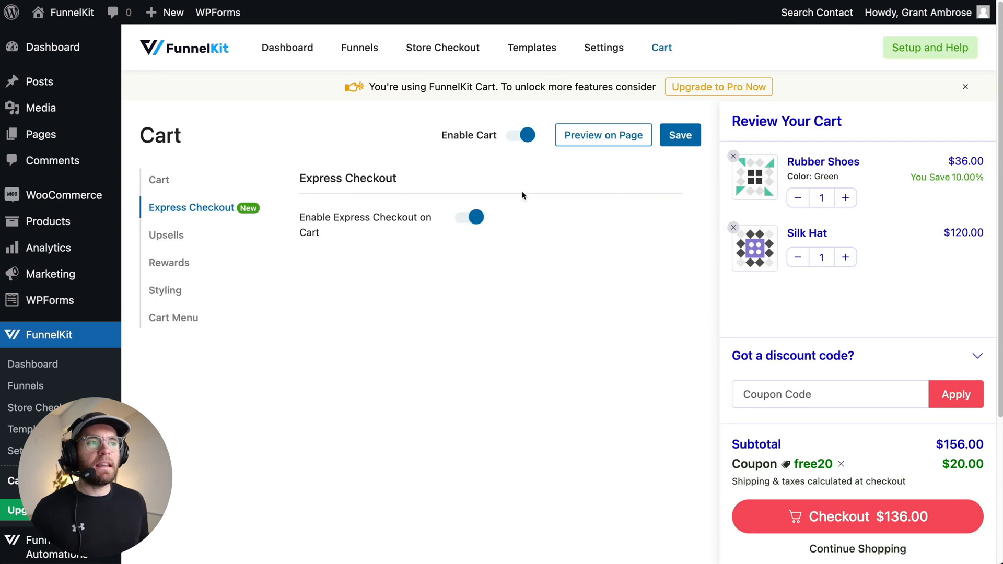
pyautogui.click(681, 134)
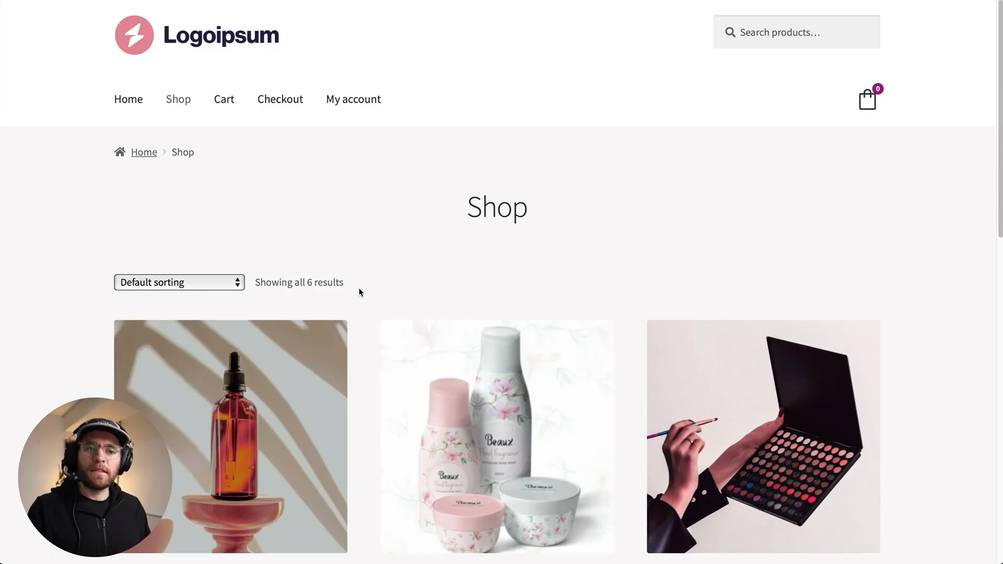
pyautogui.scroll(-5, 359, 293)
pyautogui.click(240, 394)
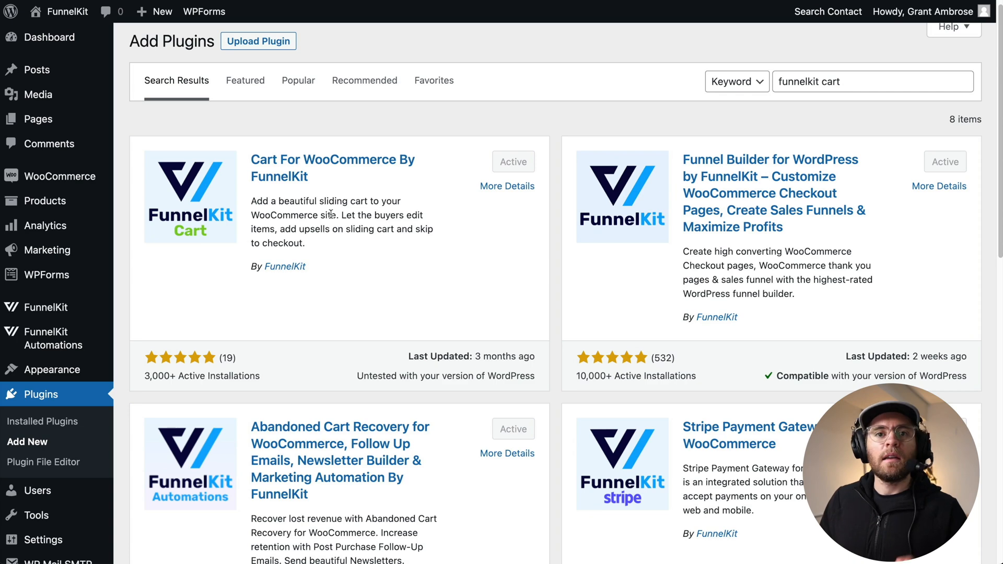
# - Activate the FunnelKit Funnel Builder Pro plugin from the installed plugins list
pyautogui.click(42, 423)
pyautogui.scroll(-5, 316, 306)
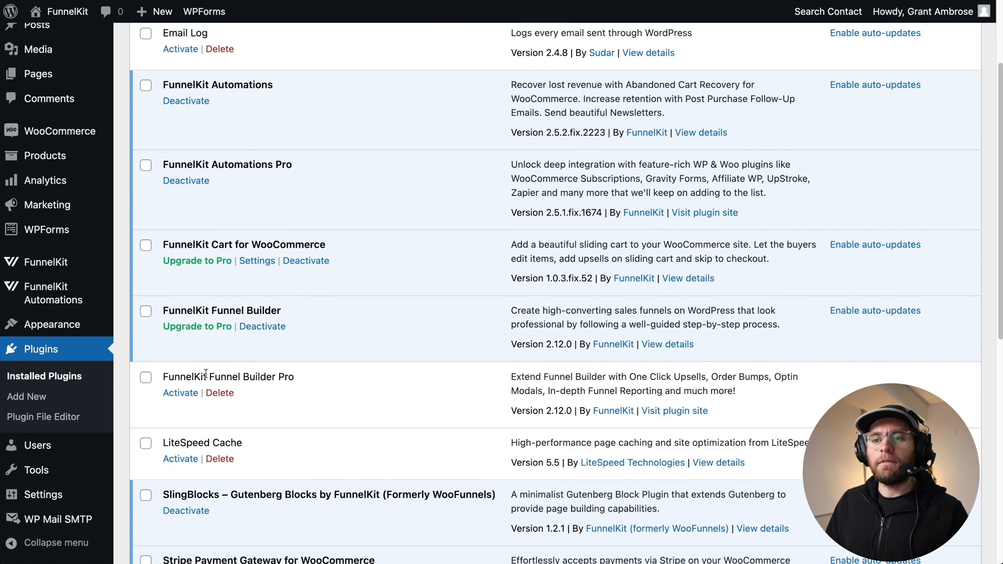
pyautogui.click(180, 392)
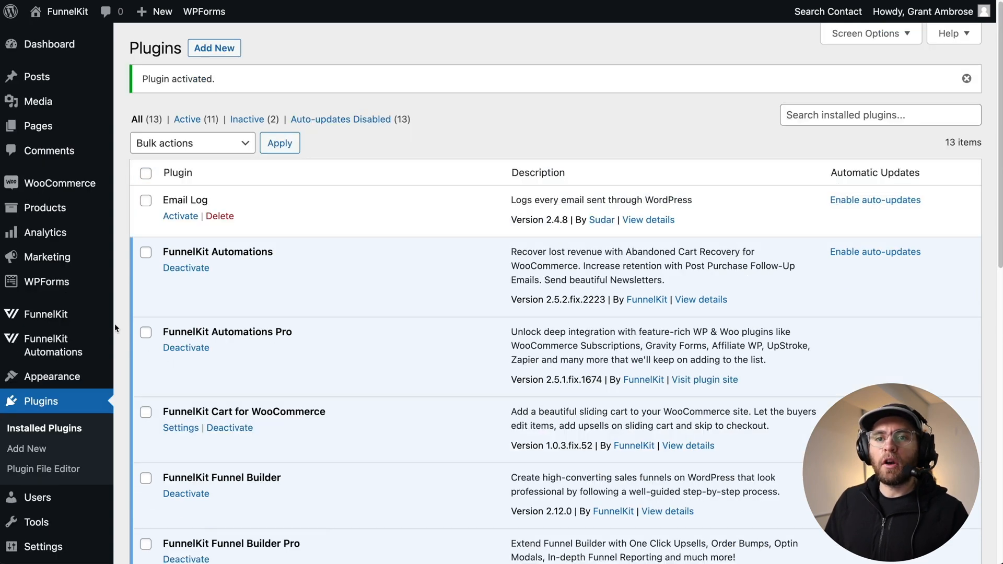
# - Open the cart's Upsells settings and switch Enable Cart Upsells off and back on
pyautogui.moveTo(86, 321)
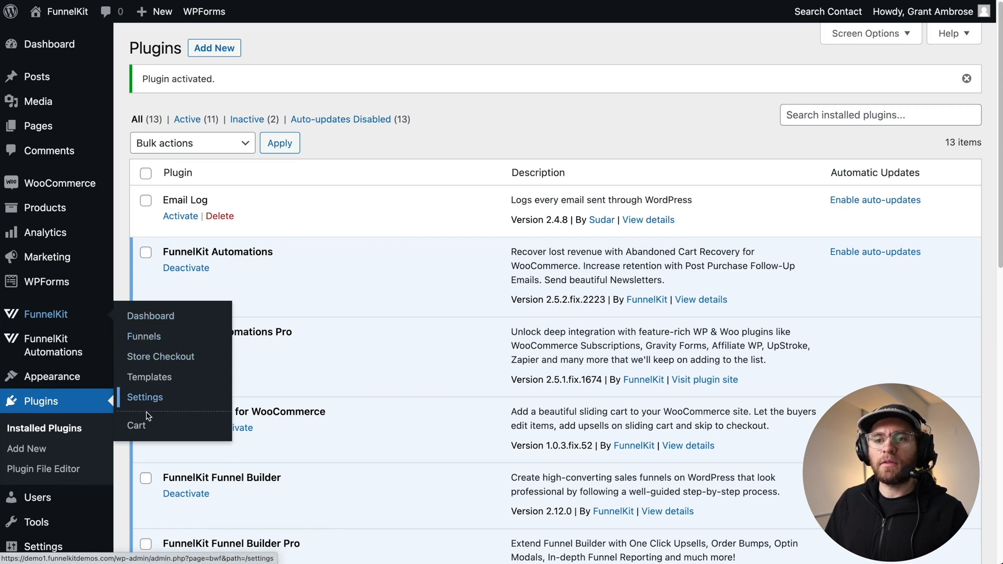
pyautogui.click(136, 425)
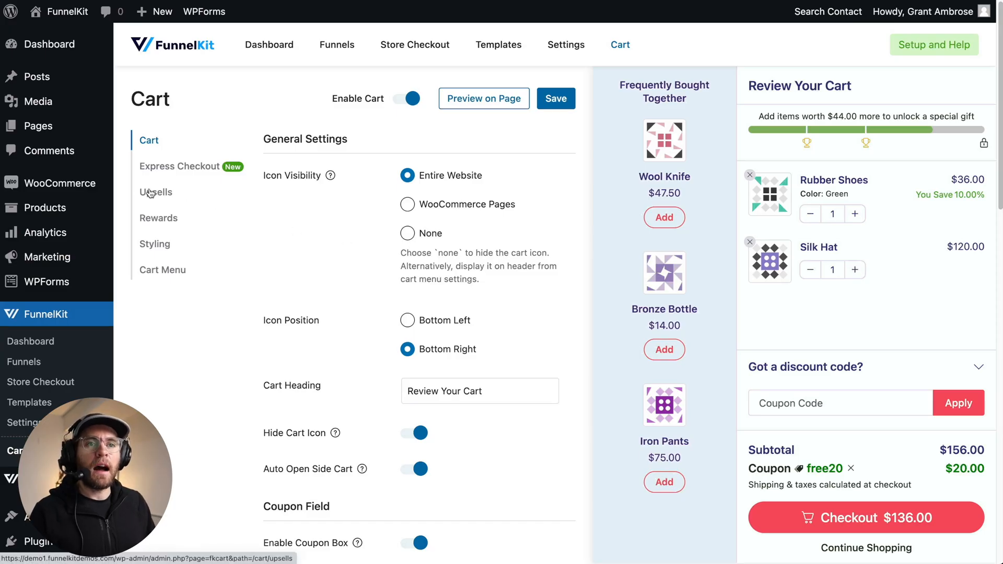
pyautogui.click(151, 193)
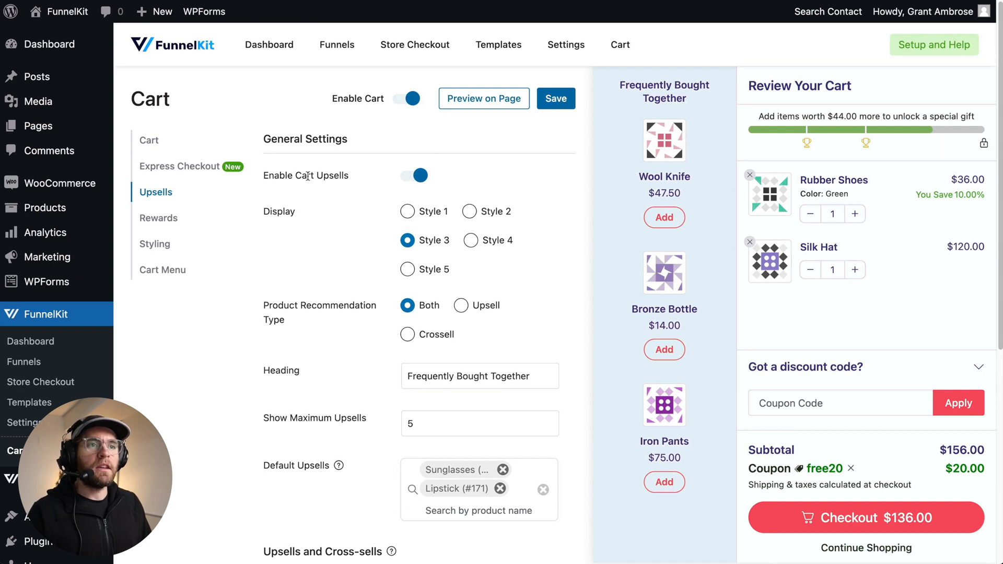
pyautogui.click(417, 175)
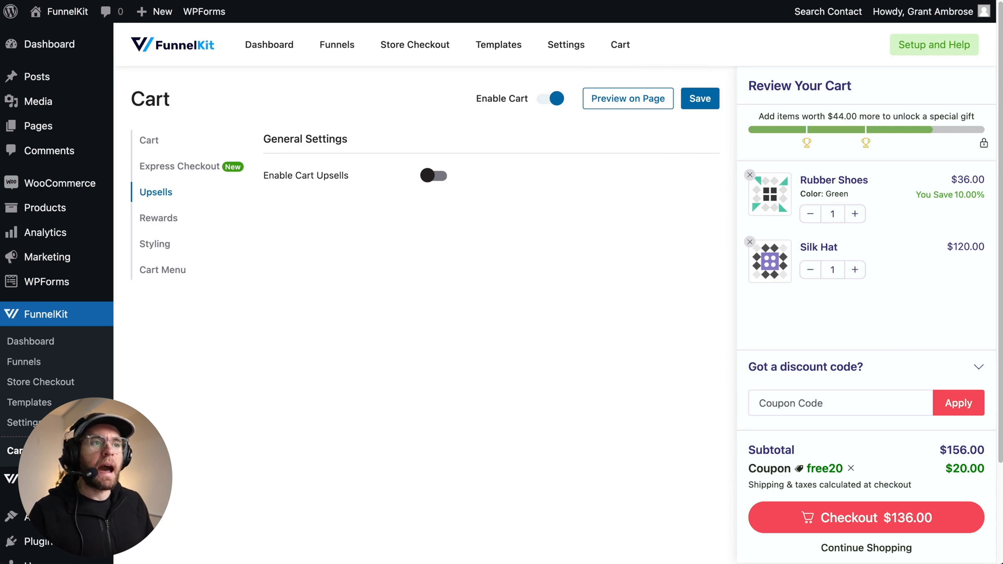
pyautogui.click(439, 177)
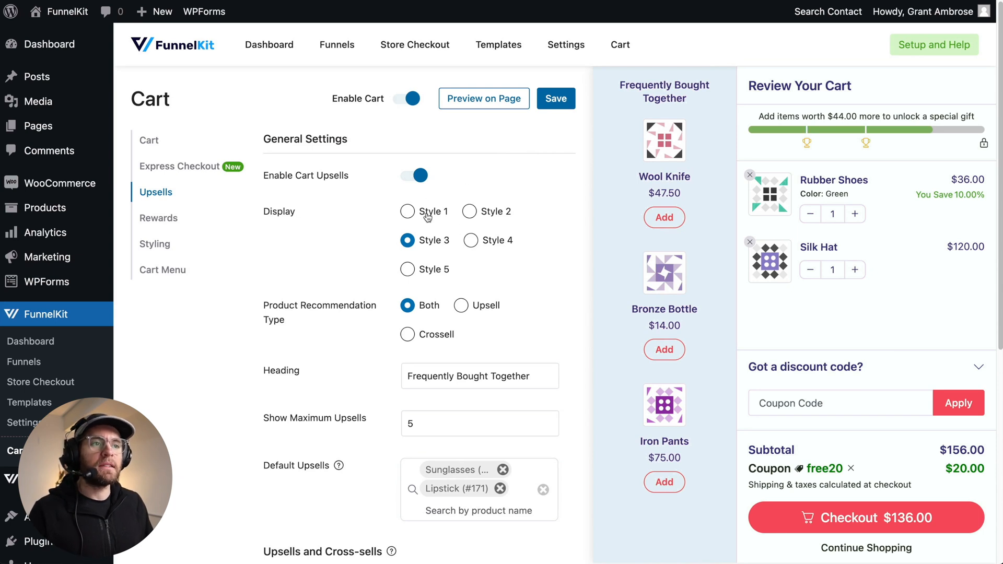
# - Preview upsell display Styles 1 through 5 in the cart preview and reselect Style 3
pyautogui.click(407, 211)
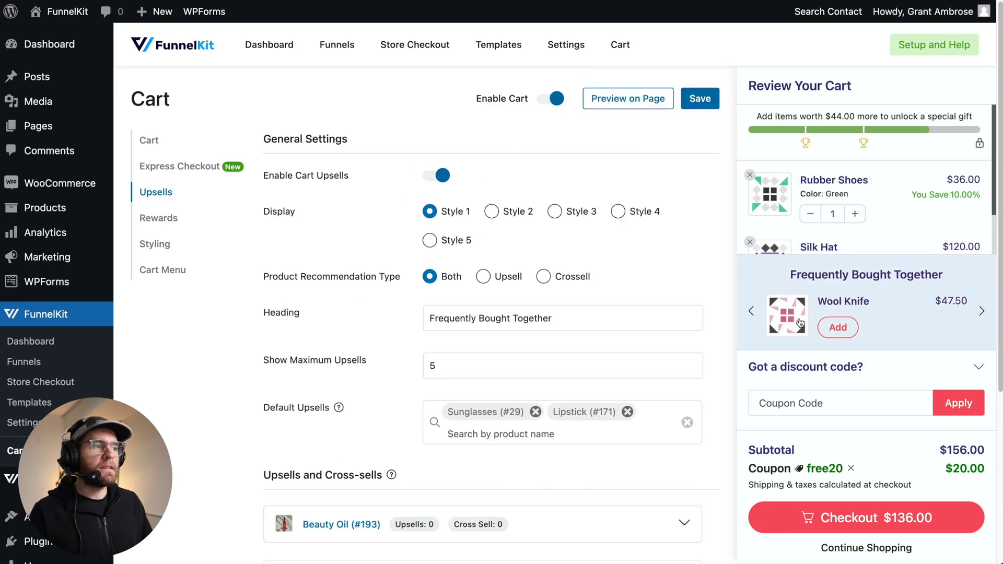
pyautogui.click(491, 213)
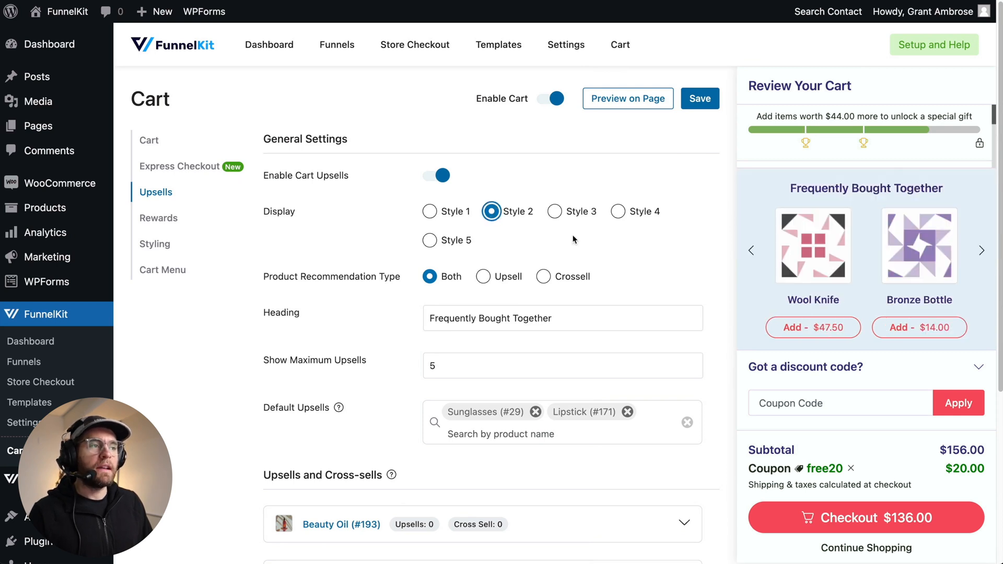
pyautogui.click(568, 214)
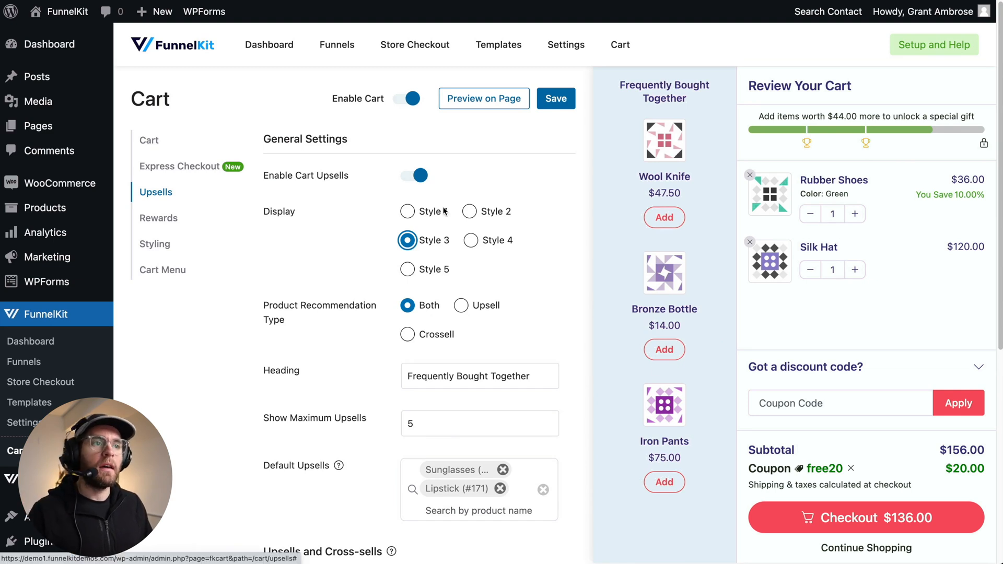
pyautogui.click(471, 241)
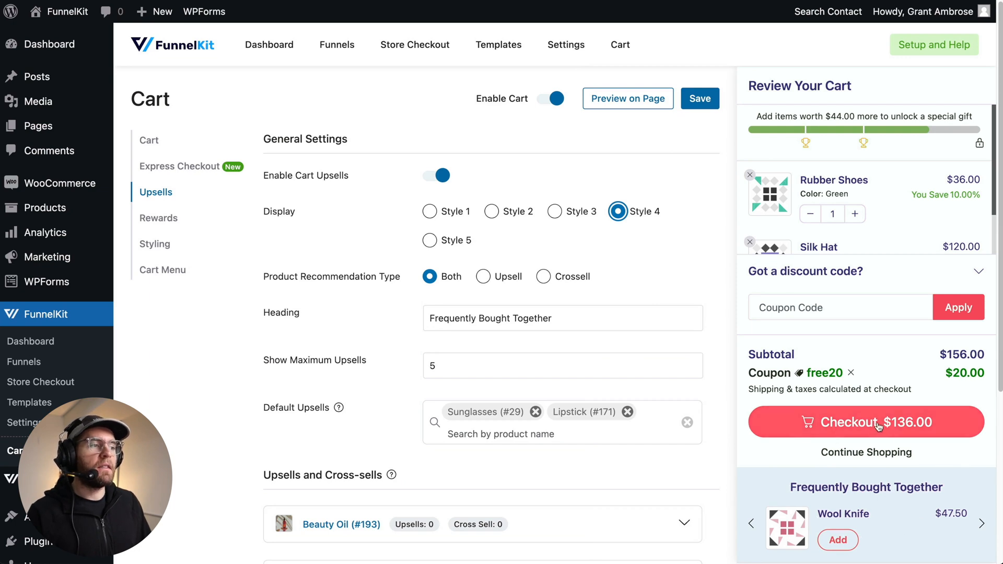
pyautogui.click(446, 241)
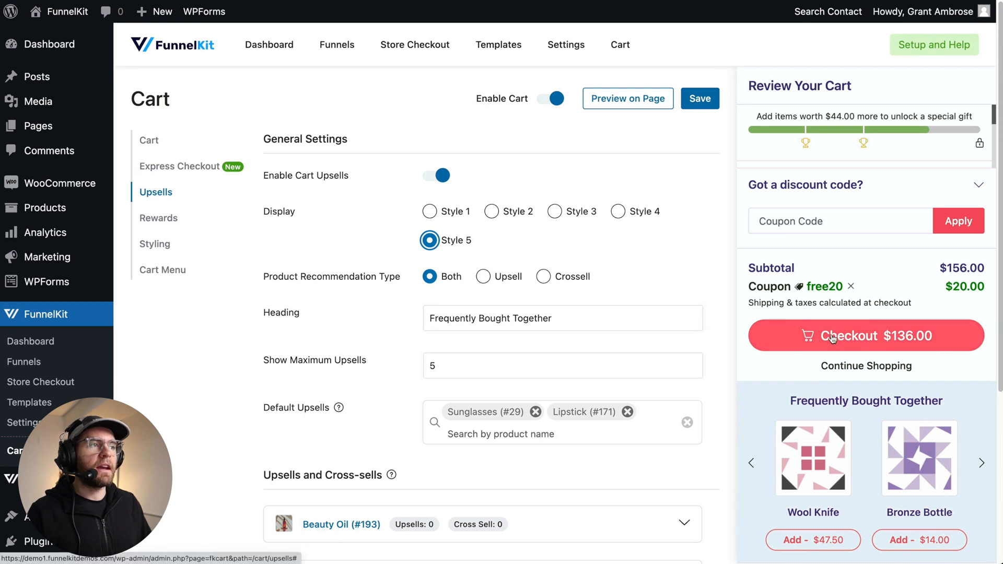
pyautogui.click(554, 212)
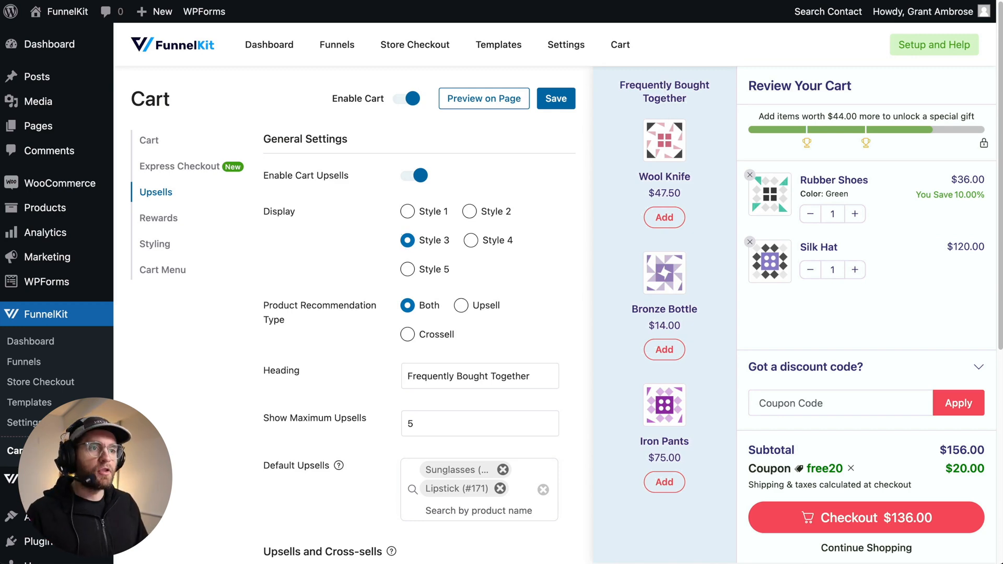
# - Open the Beauty Oil product's Linked Products section to review its upsell and cross-sell fields
pyautogui.hotkey('ctrl', '-')
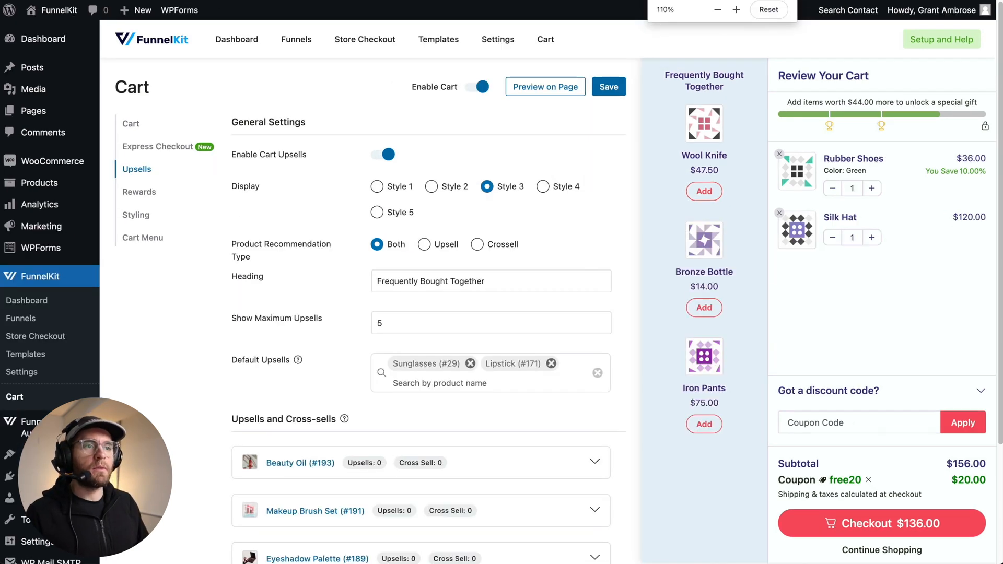
pyautogui.scroll(-1, 277, 237)
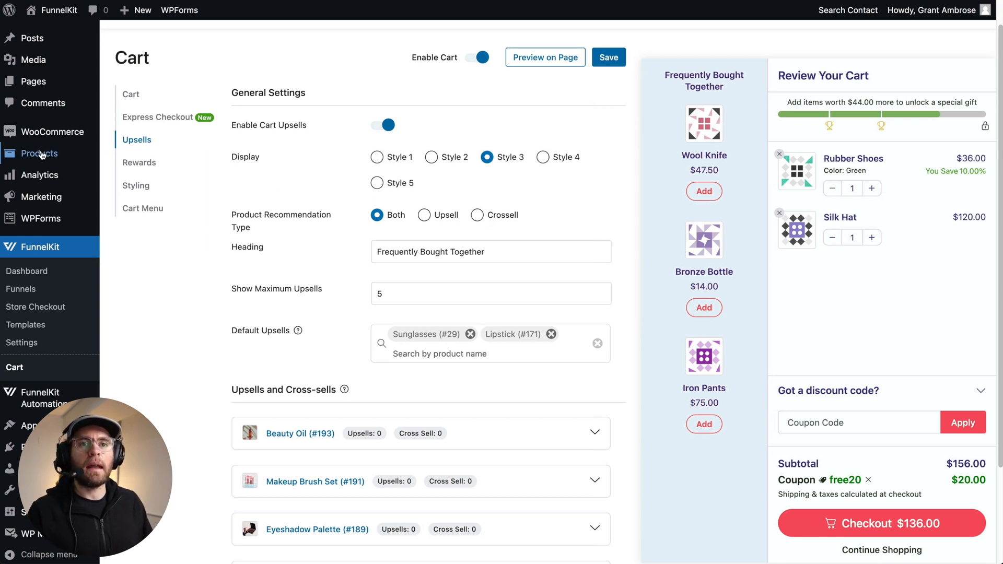
pyautogui.moveTo(69, 154)
pyautogui.click(127, 155)
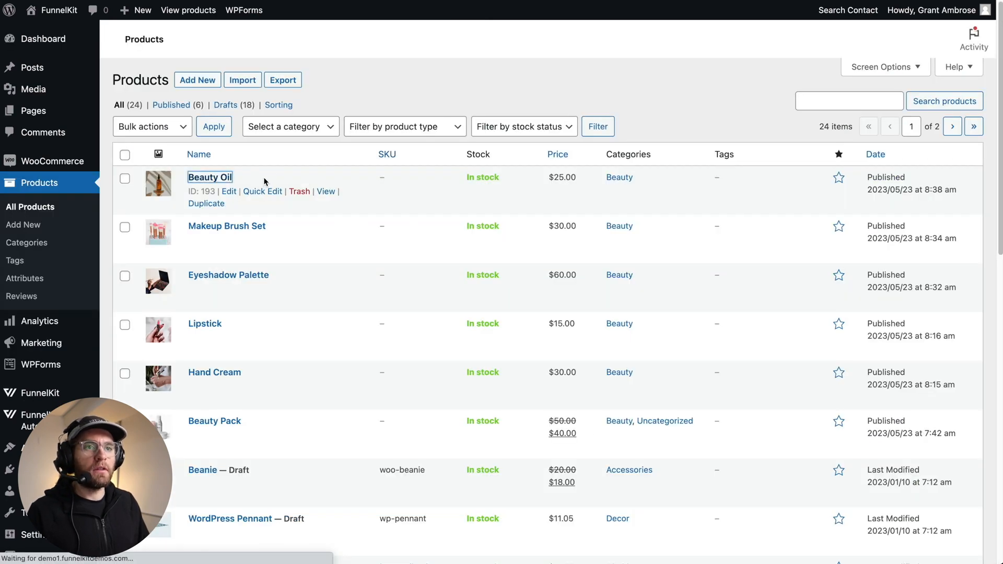
pyautogui.scroll(-5, 318, 286)
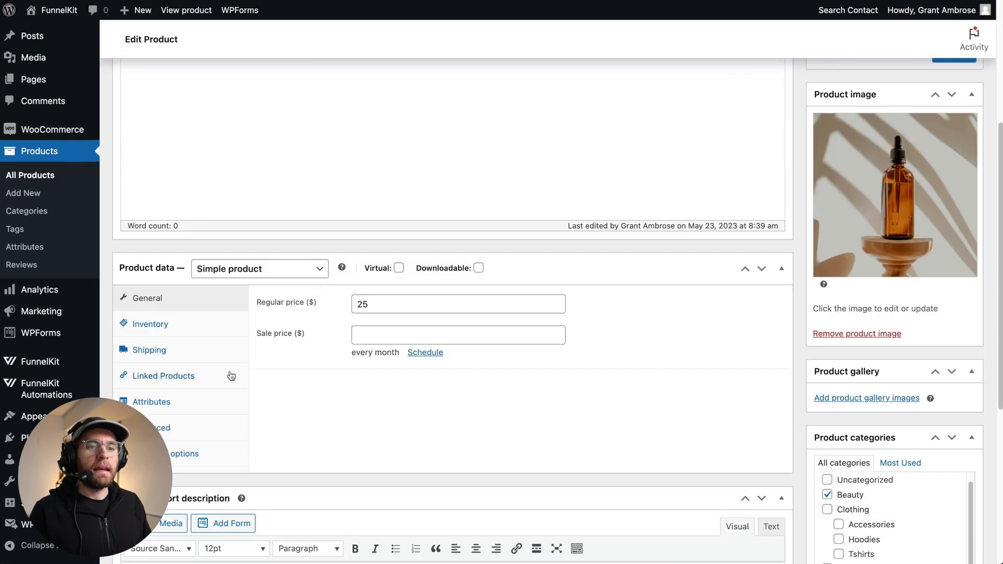
pyautogui.click(187, 377)
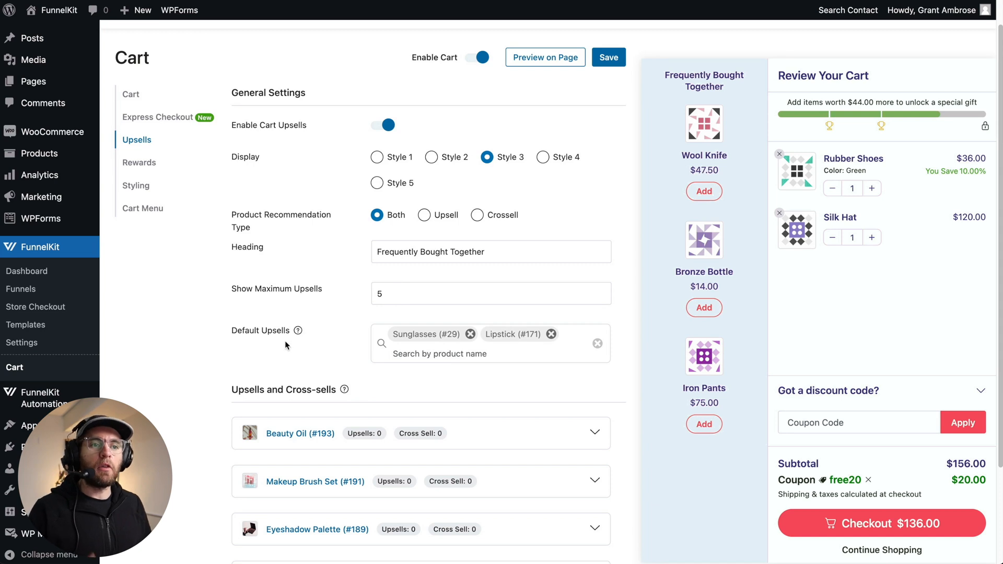
# - On the storefront, add Beauty Oil to the cart and add the Lipstick and Sunglasses upsells from the side cart
pyautogui.moveTo(301, 329)
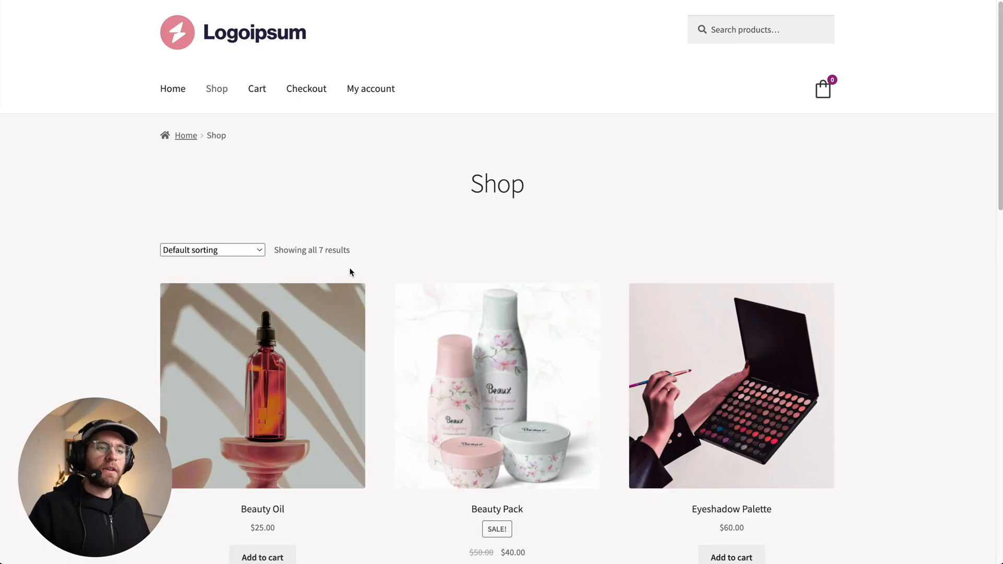
pyautogui.scroll(-3, 350, 269)
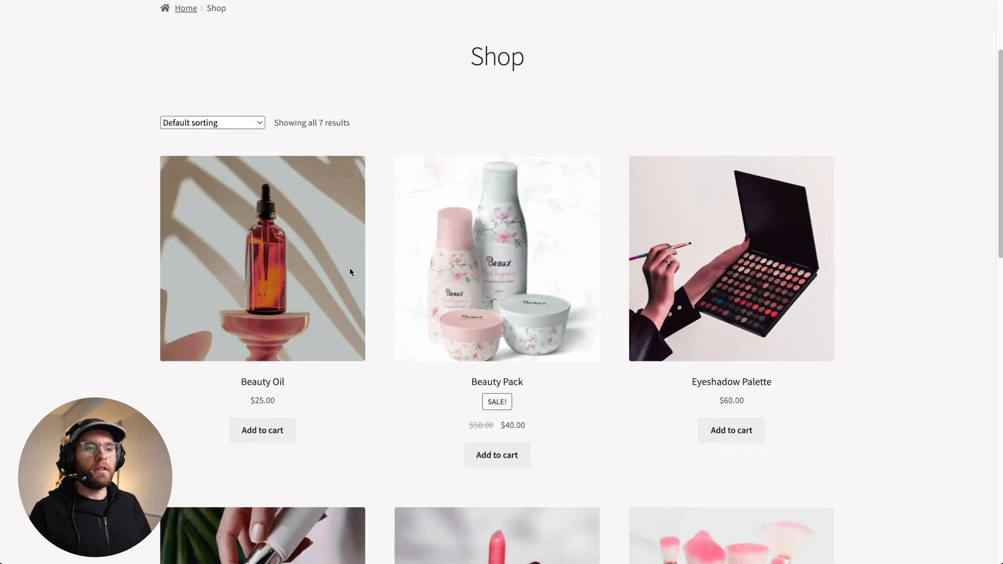
pyautogui.click(267, 430)
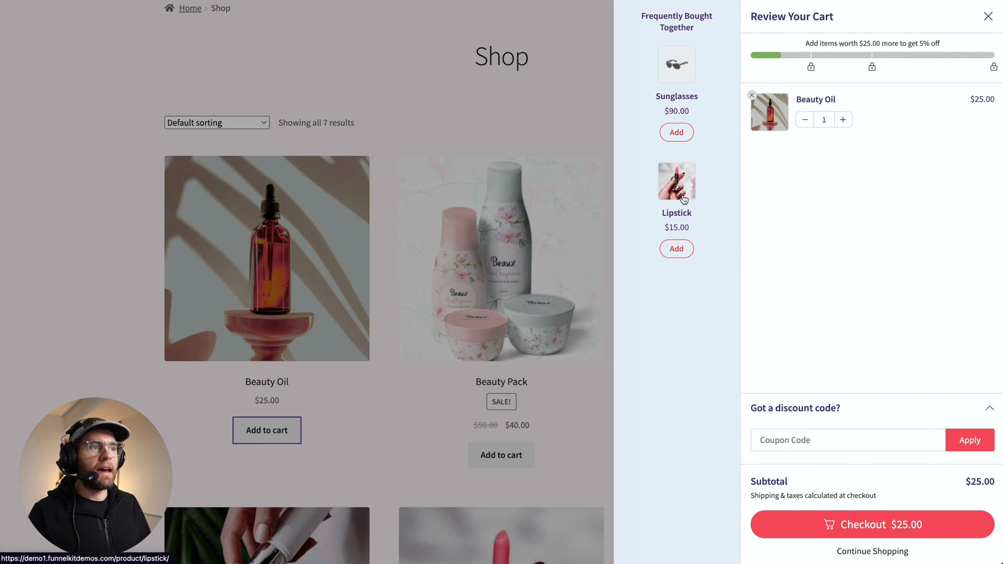
pyautogui.click(684, 249)
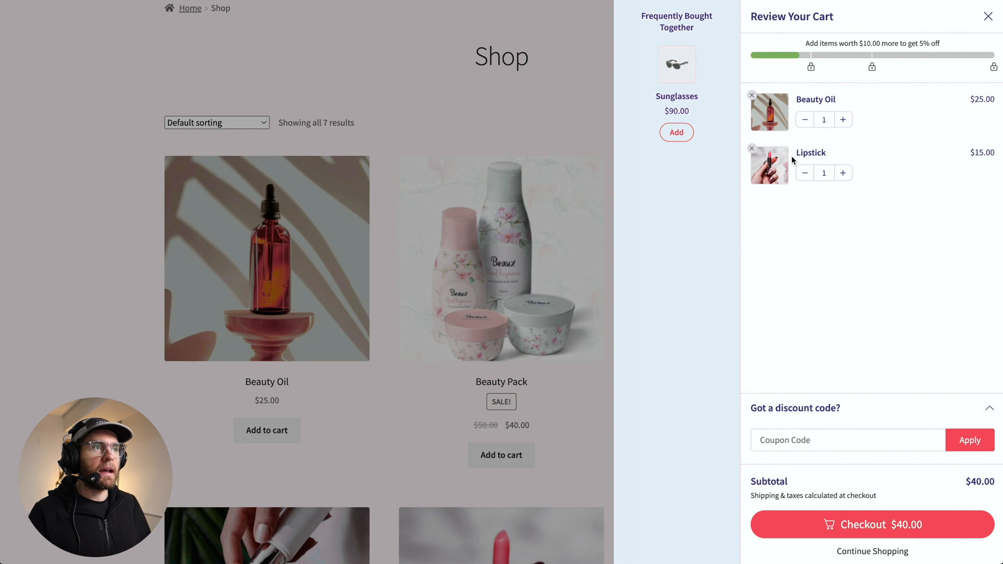
pyautogui.click(676, 132)
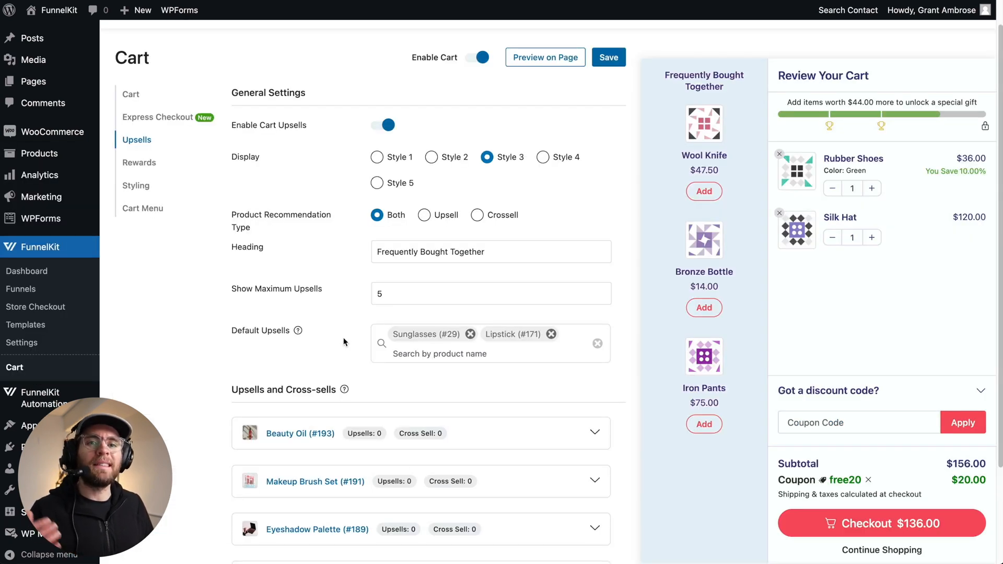
pyautogui.scroll(-1, 205, 386)
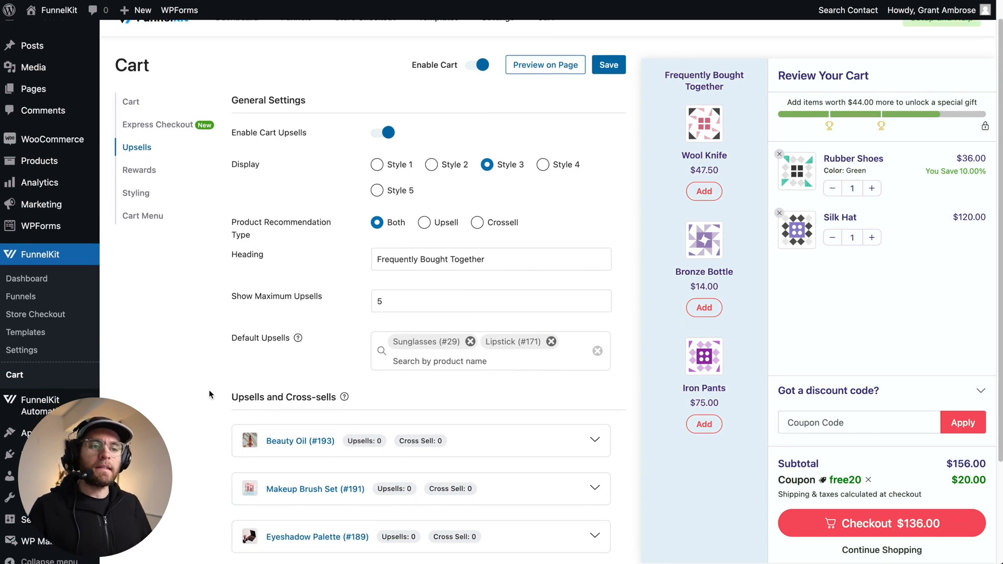
# - Add Beauty Pack as an upsell for the Beauty Oil product in the Upsells and Cross-sells list
pyautogui.scroll(-2, 209, 391)
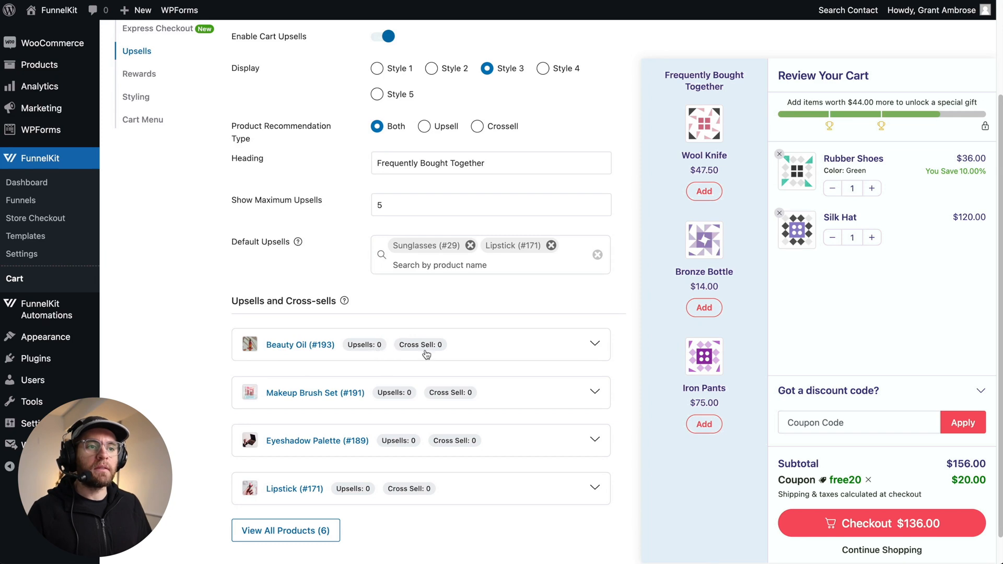
pyautogui.click(595, 344)
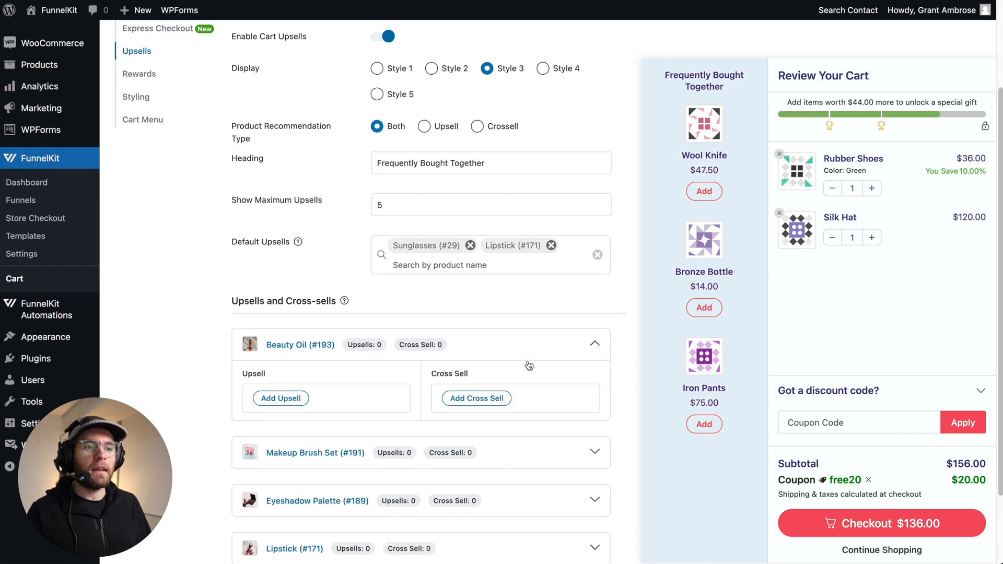
pyautogui.click(285, 400)
pyautogui.write('Beauty')
pyautogui.click(322, 200)
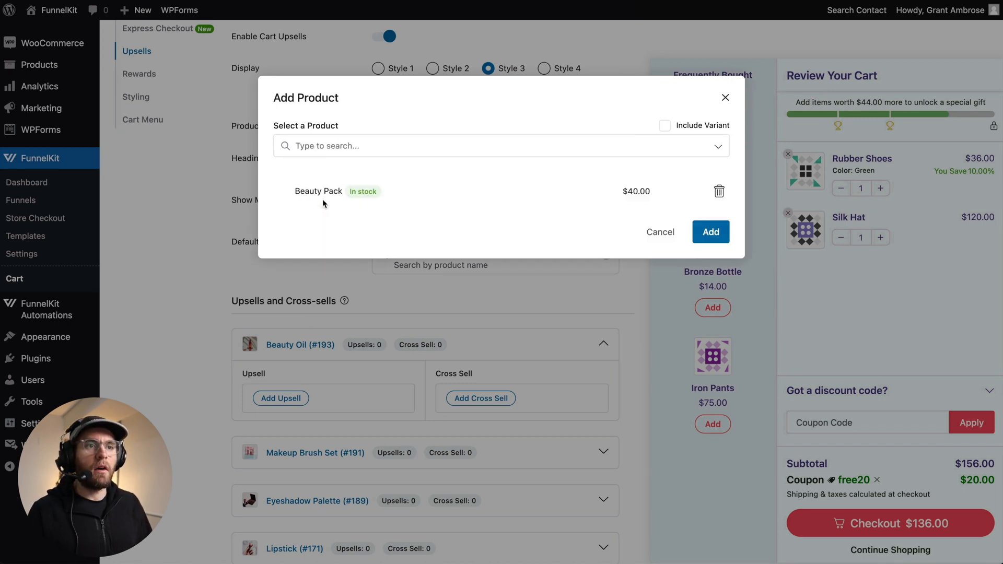
pyautogui.click(710, 232)
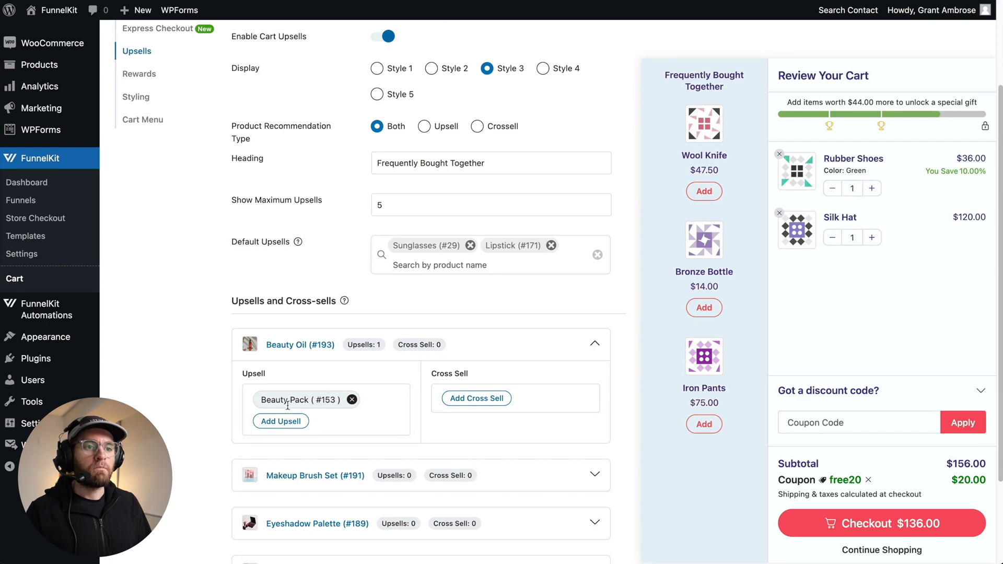
# - On the storefront, add Beauty Oil to the cart and add the suggested Beauty Pack upsell from the side cart
pyautogui.click(722, 2)
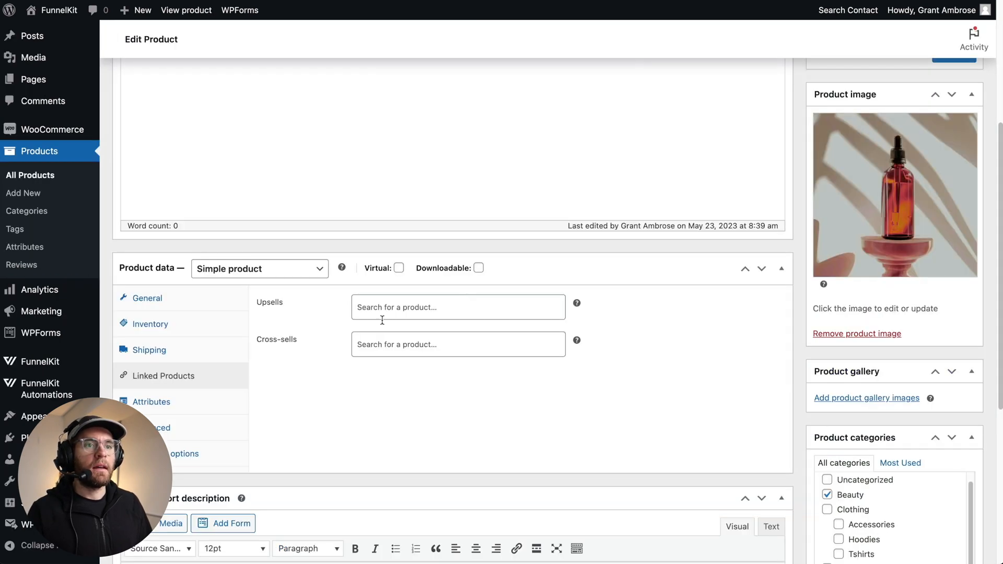
pyautogui.press('super+r')
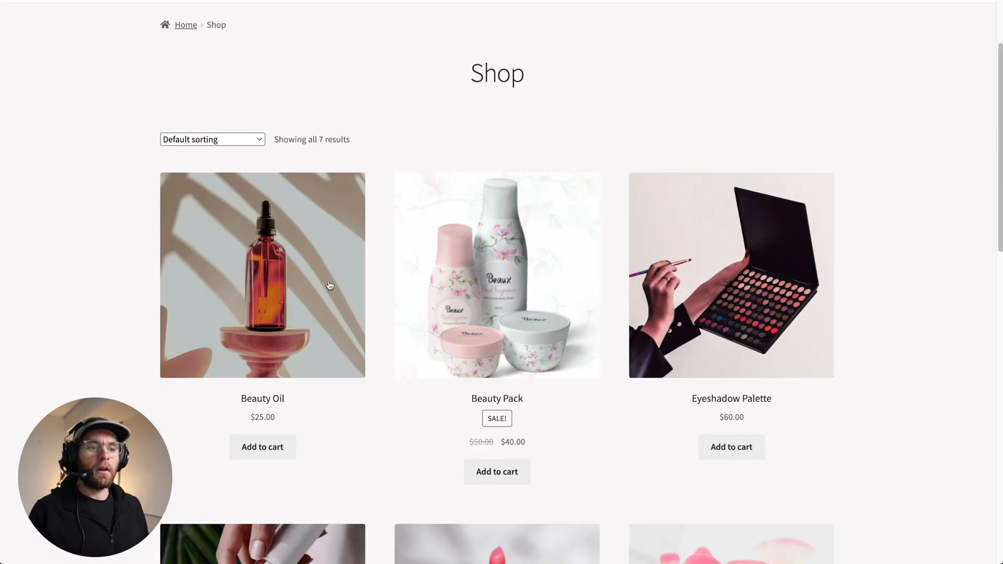
pyautogui.click(262, 446)
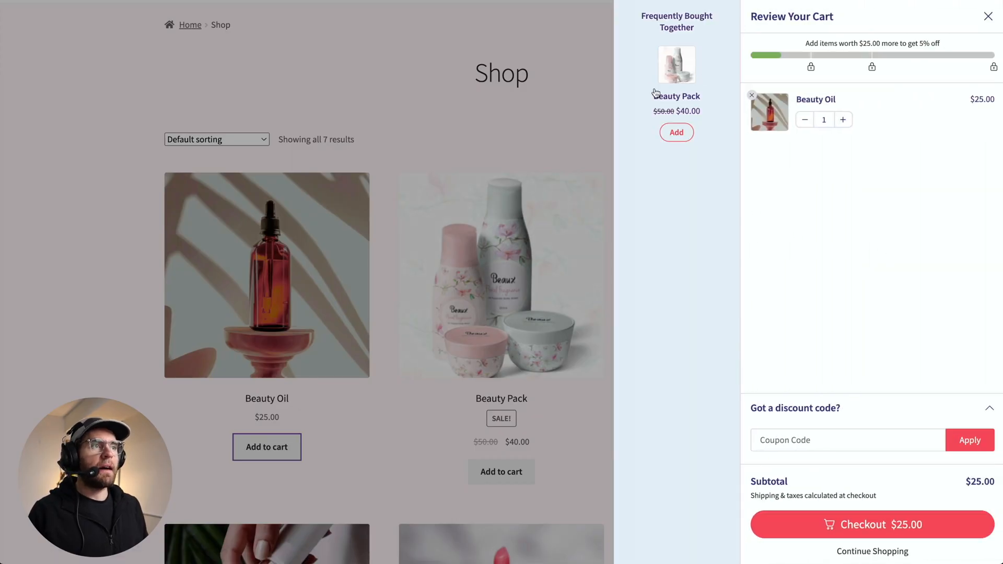
pyautogui.click(676, 133)
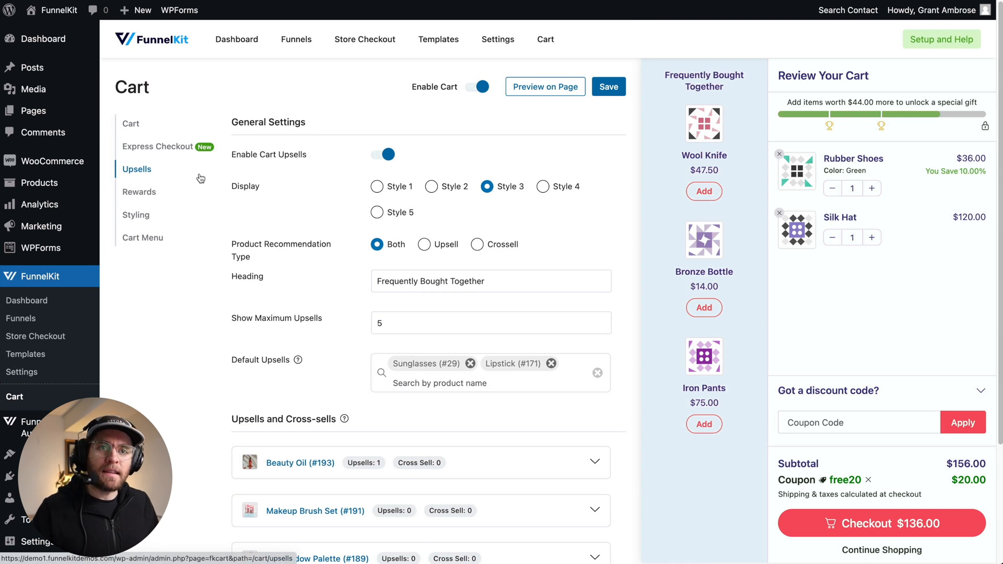
# - Open the Rewards settings and review Reward 1's type options and the preview's reward progress bar
pyautogui.click(139, 197)
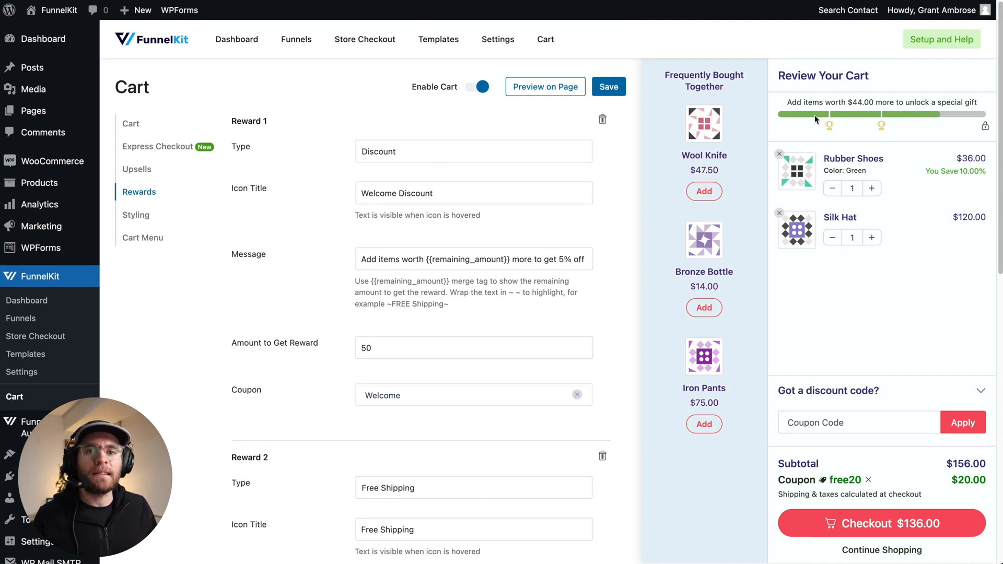
pyautogui.moveTo(831, 126)
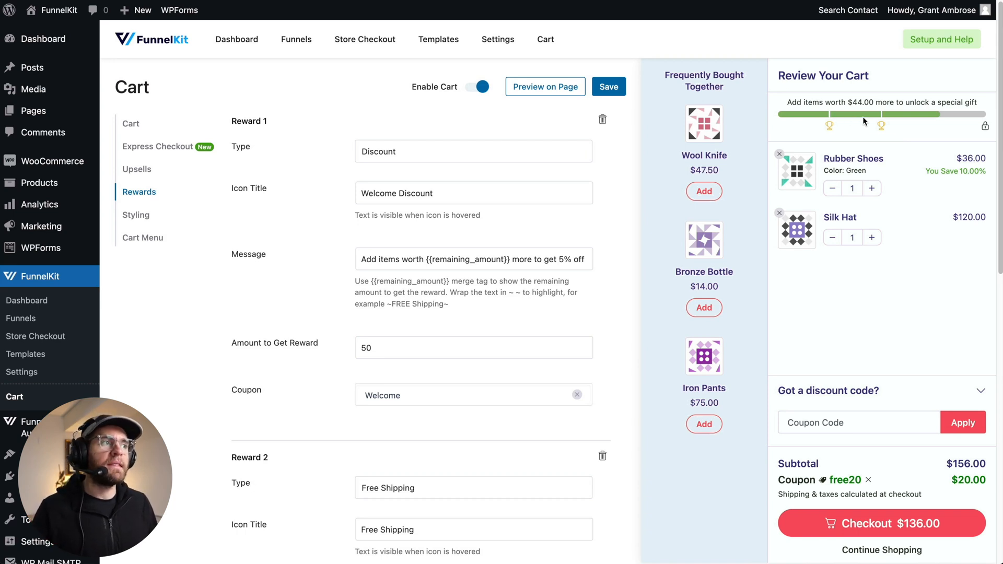
pyautogui.moveTo(881, 124)
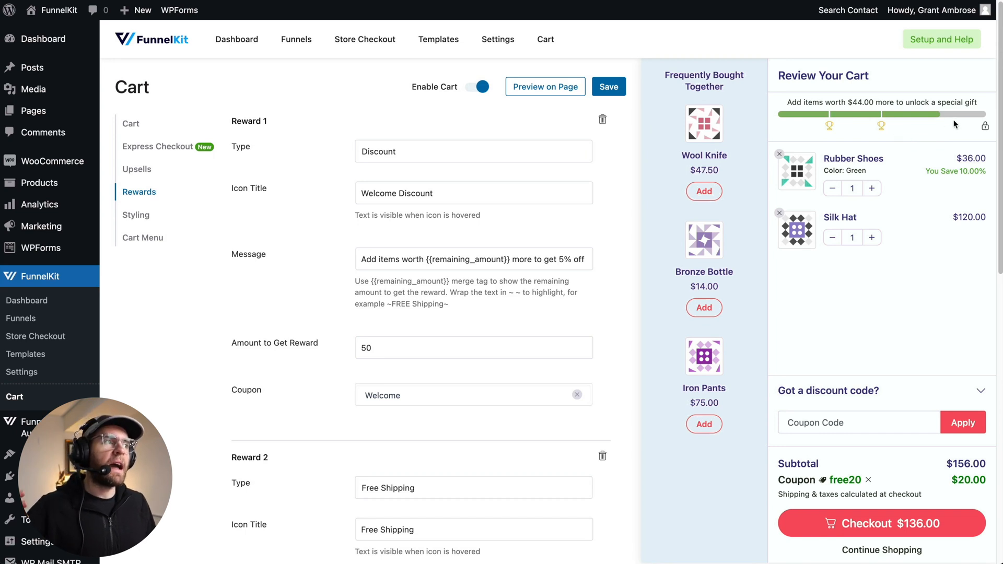
pyautogui.moveTo(985, 126)
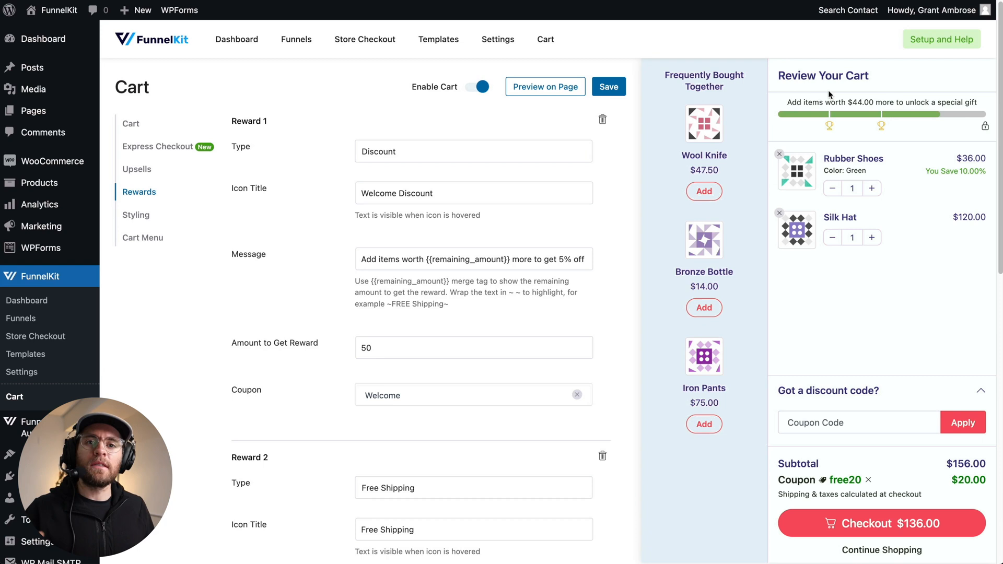
pyautogui.click(416, 151)
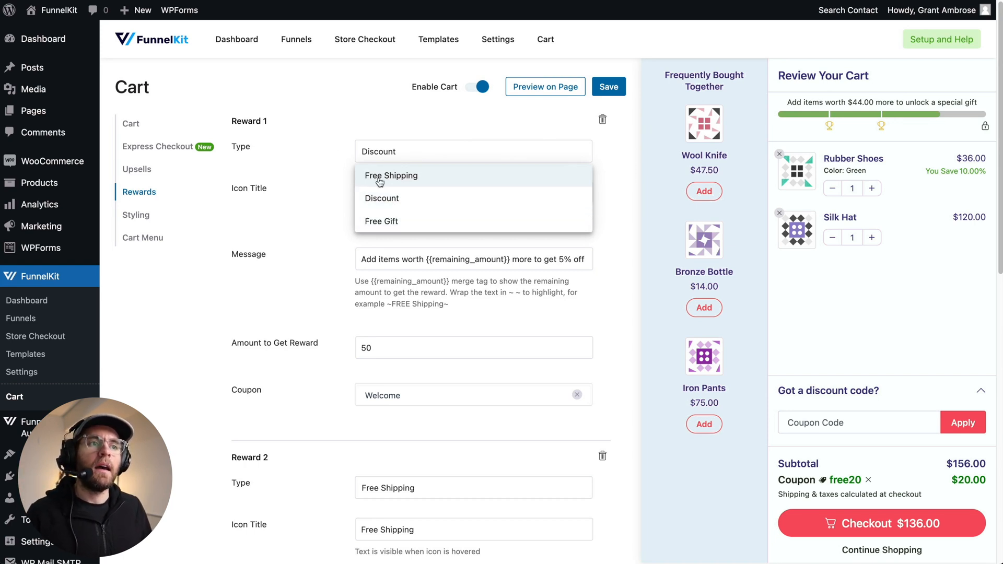
pyautogui.click(341, 148)
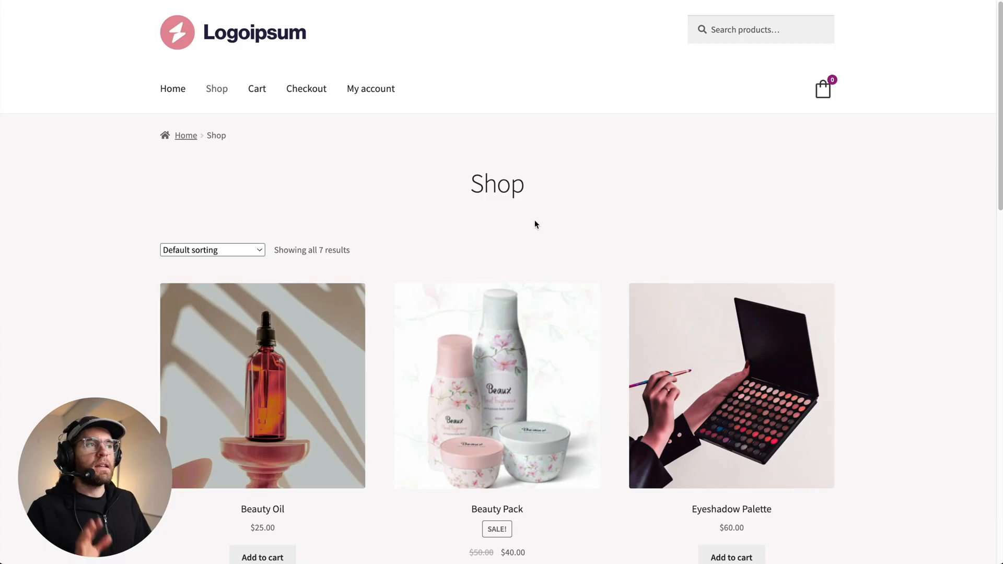
# - On the storefront, add Beauty Oil and its Beauty Pack upsell to the cart, then inspect the reward progress bar
pyautogui.scroll(-1, 362, 286)
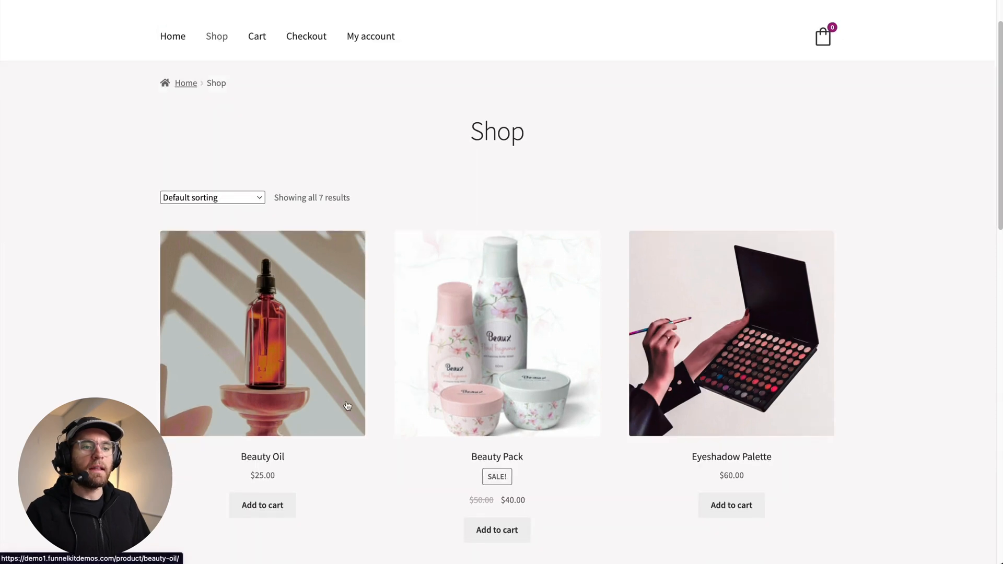
pyautogui.click(267, 509)
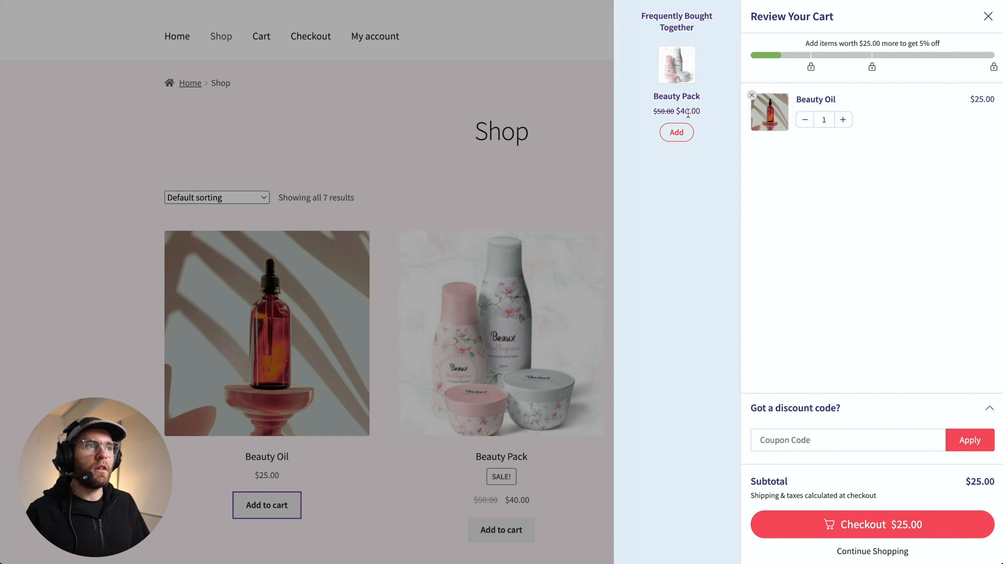
pyautogui.click(676, 132)
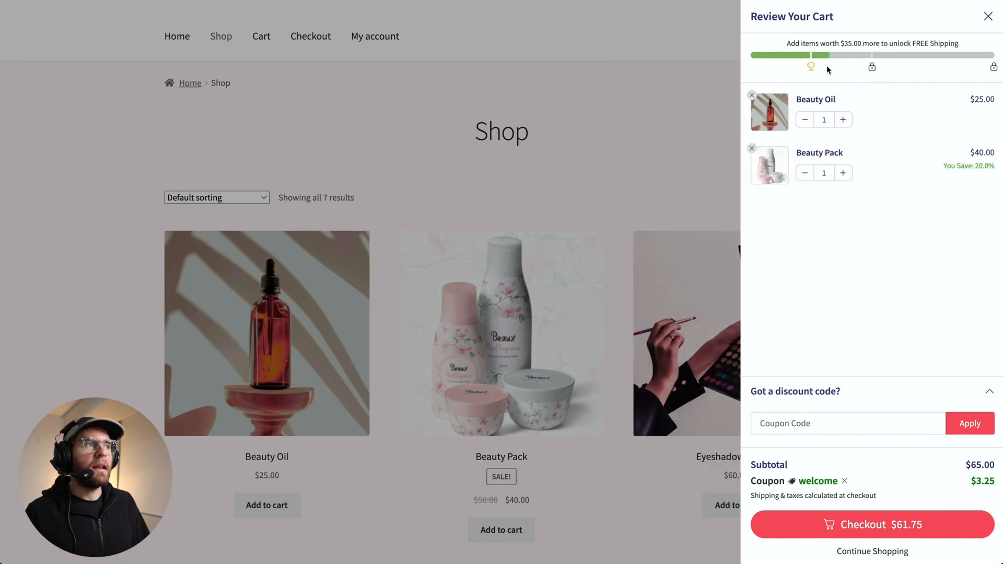
pyautogui.moveTo(810, 67)
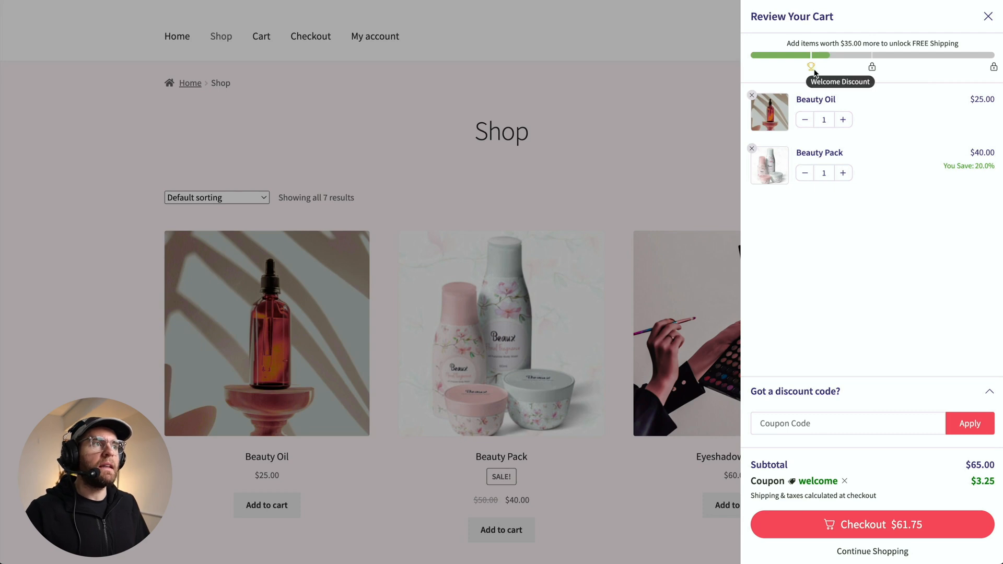
pyautogui.moveTo(811, 40); pyautogui.dragTo(854, 41)
pyautogui.click(850, 40)
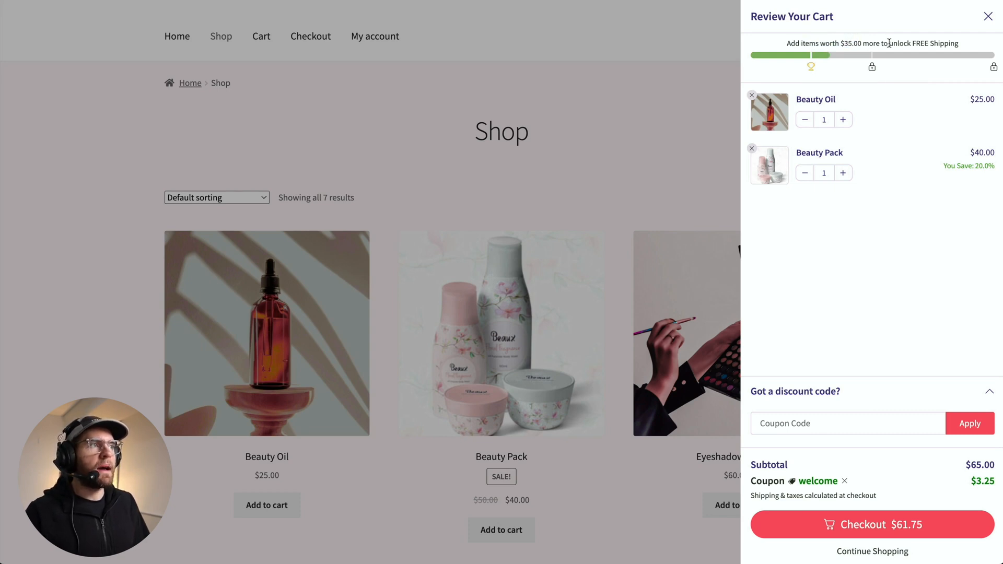
pyautogui.moveTo(904, 43); pyautogui.dragTo(944, 43)
pyautogui.click(944, 43)
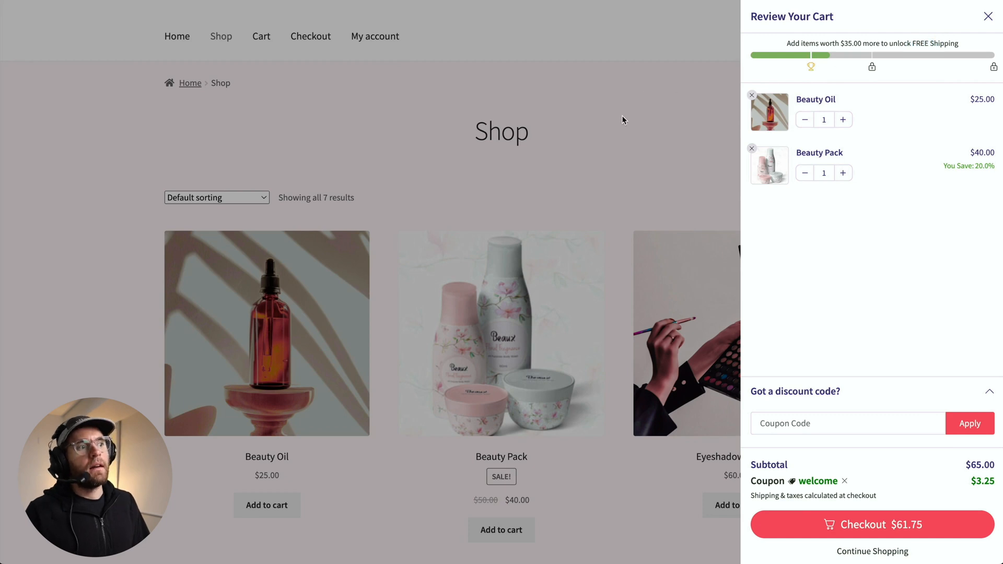
pyautogui.click(601, 179)
# - Add Eyeshadow Palette to the cart from the shop page and close the side cart
pyautogui.scroll(-2, 562, 246)
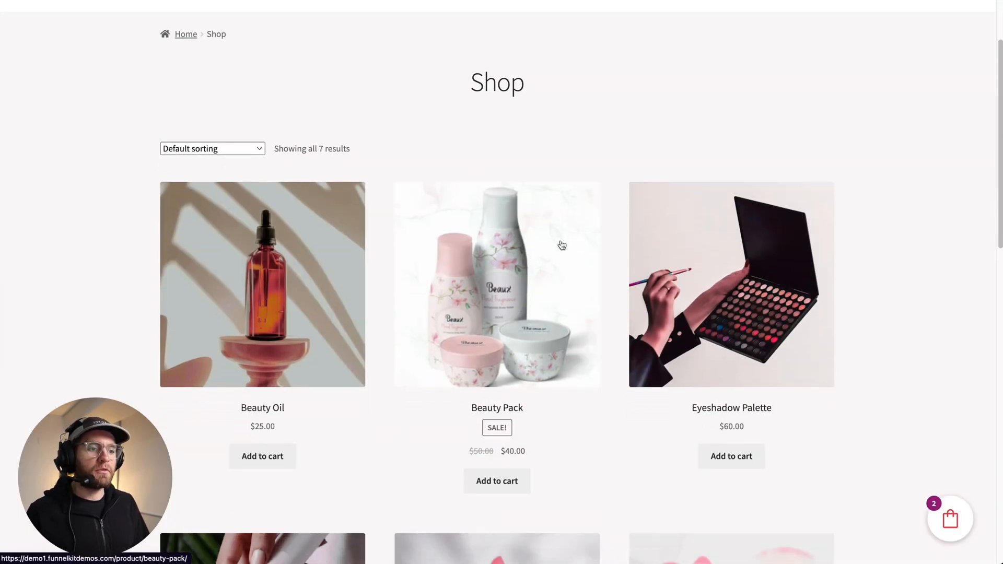
pyautogui.scroll(-1, 562, 246)
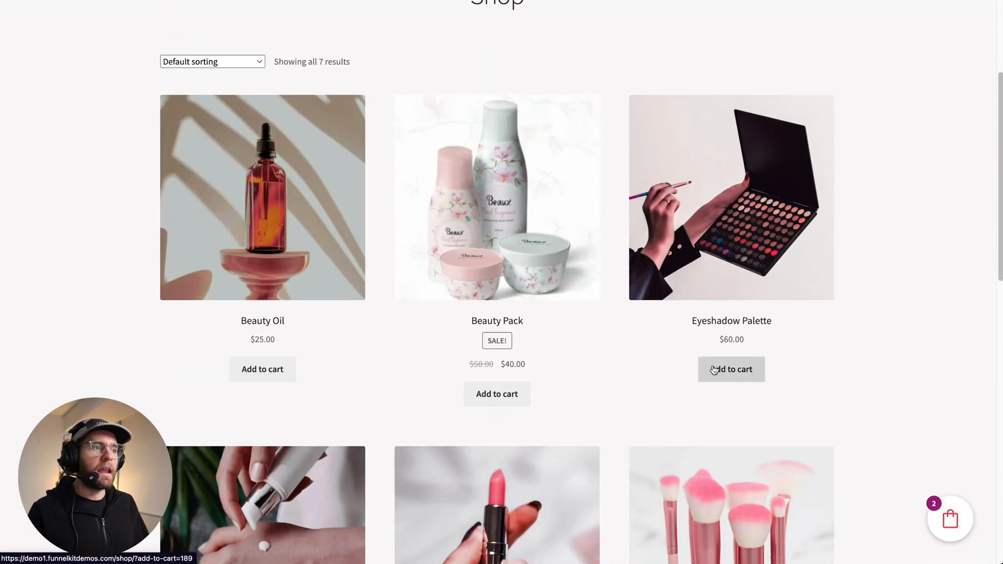
pyautogui.click(736, 367)
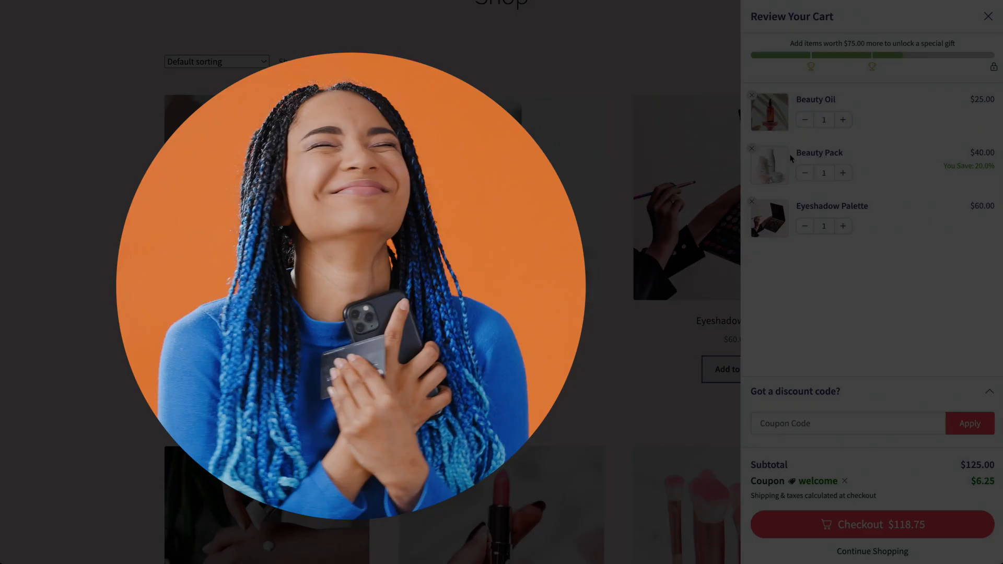
pyautogui.moveTo(873, 68)
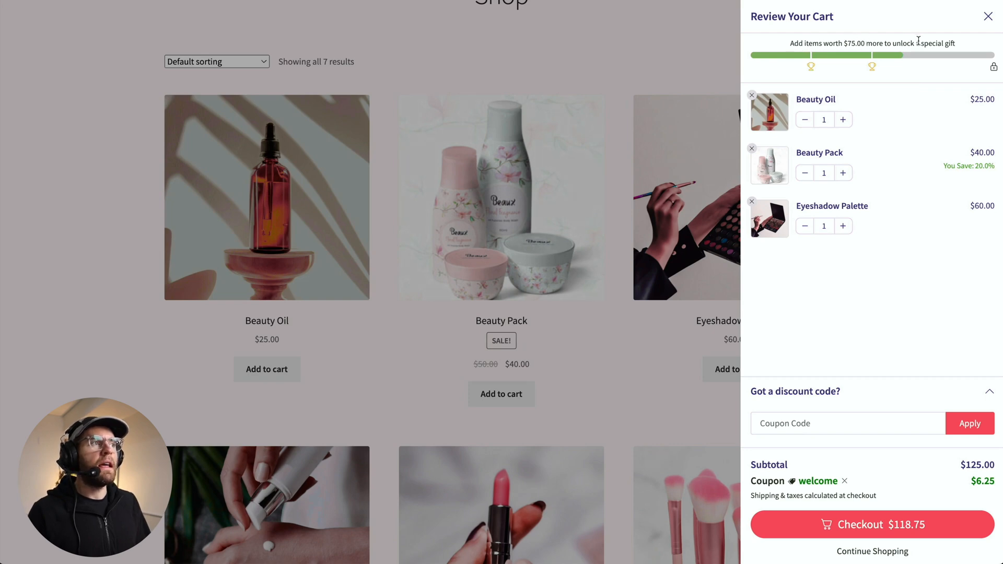
pyautogui.click(621, 135)
# - Add Hand Cream and another Eyeshadow Palette to the cart to unlock all rewards
pyautogui.scroll(-5, 506, 339)
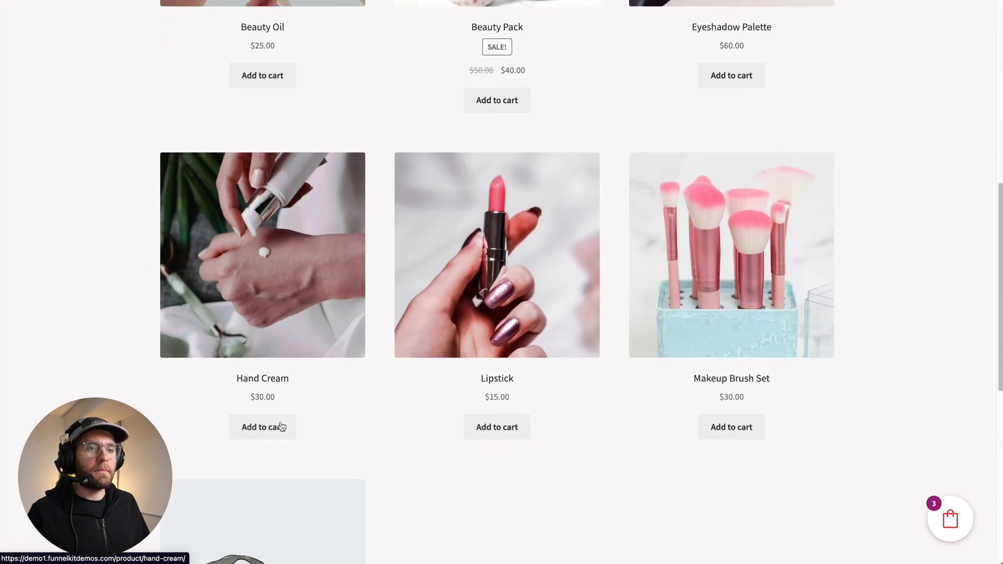
pyautogui.click(277, 428)
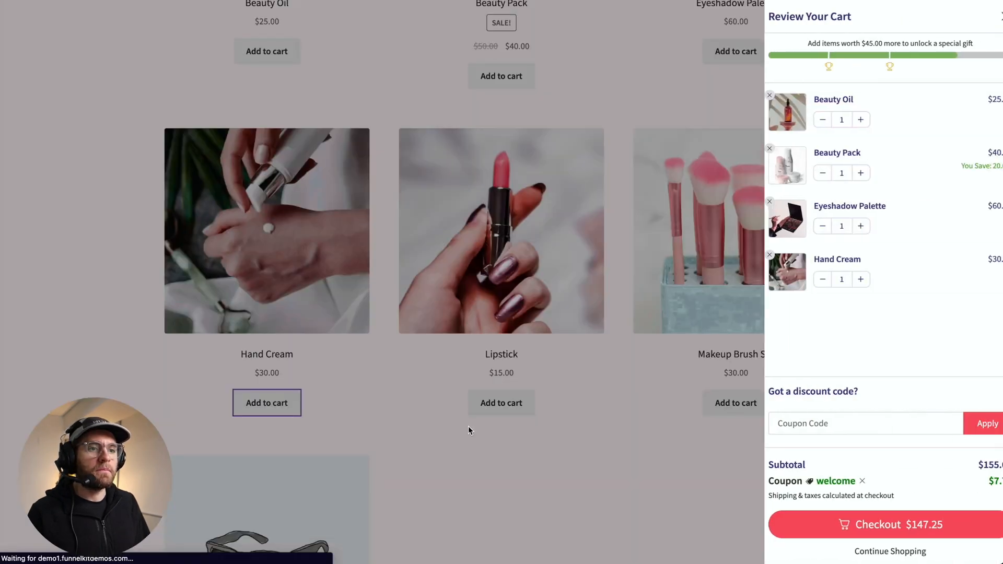
pyautogui.click(468, 425)
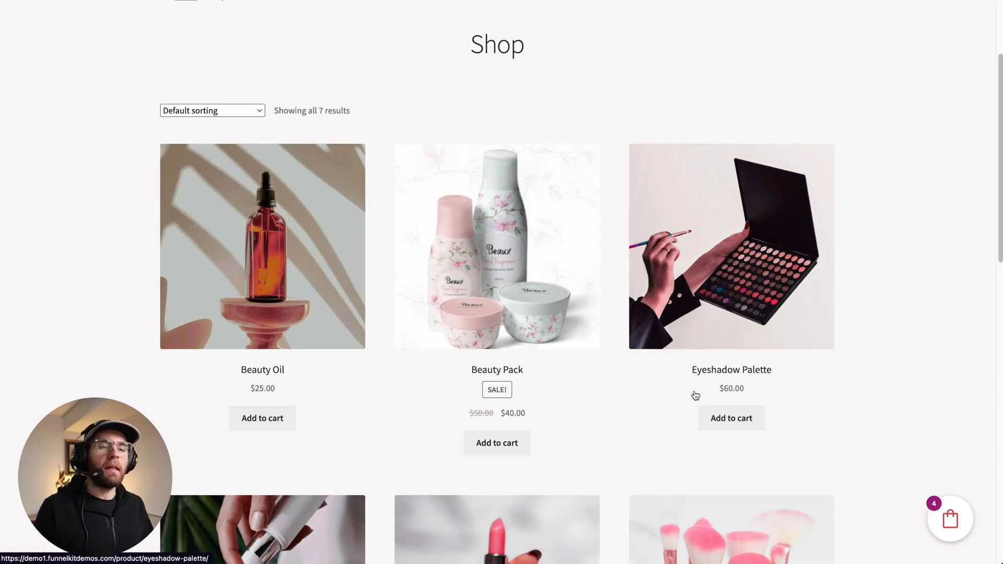
pyautogui.click(733, 419)
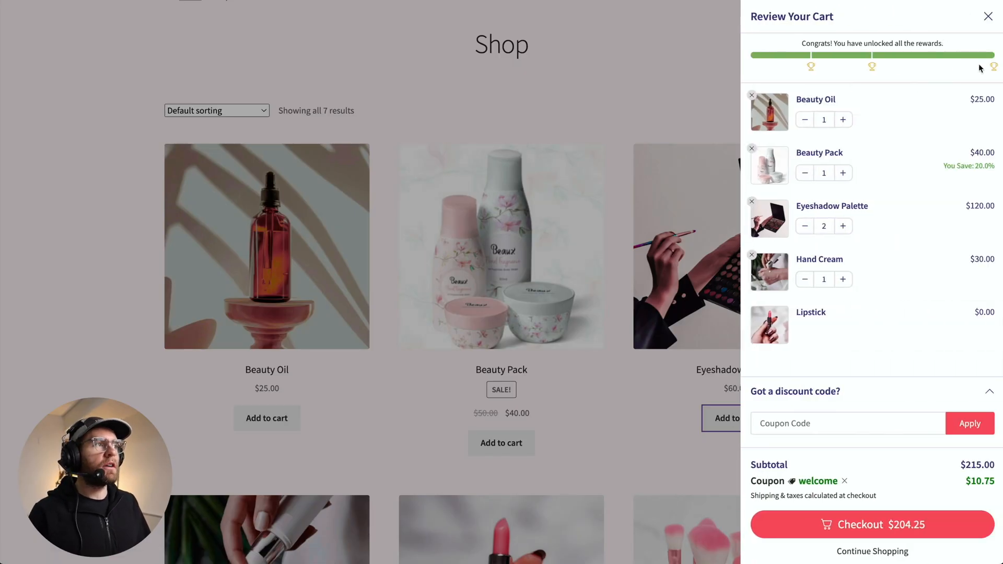
pyautogui.moveTo(992, 69)
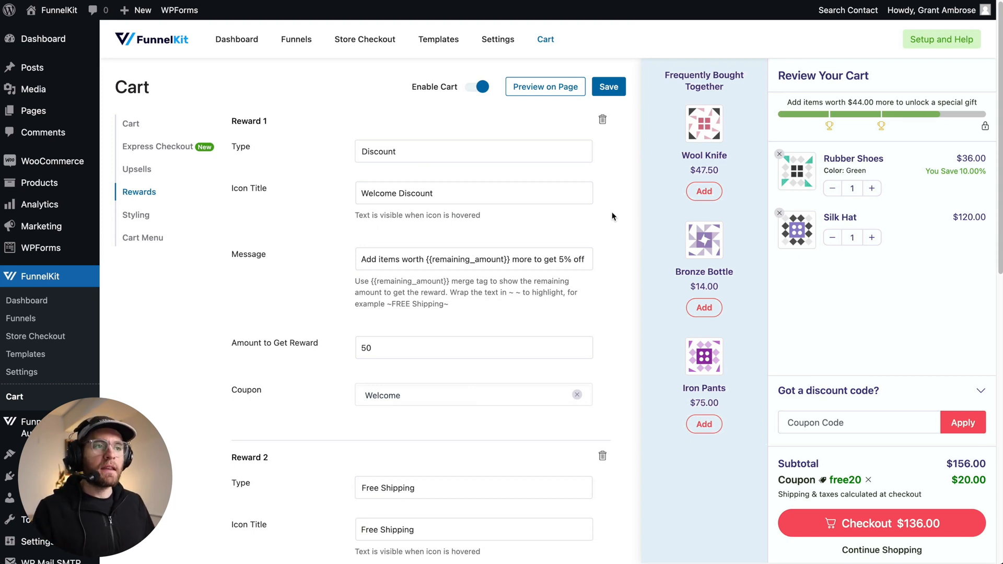
# - Delete all existing rewards from the cart's Rewards settings
pyautogui.click(602, 119)
pyautogui.click(602, 121)
pyautogui.click(603, 120)
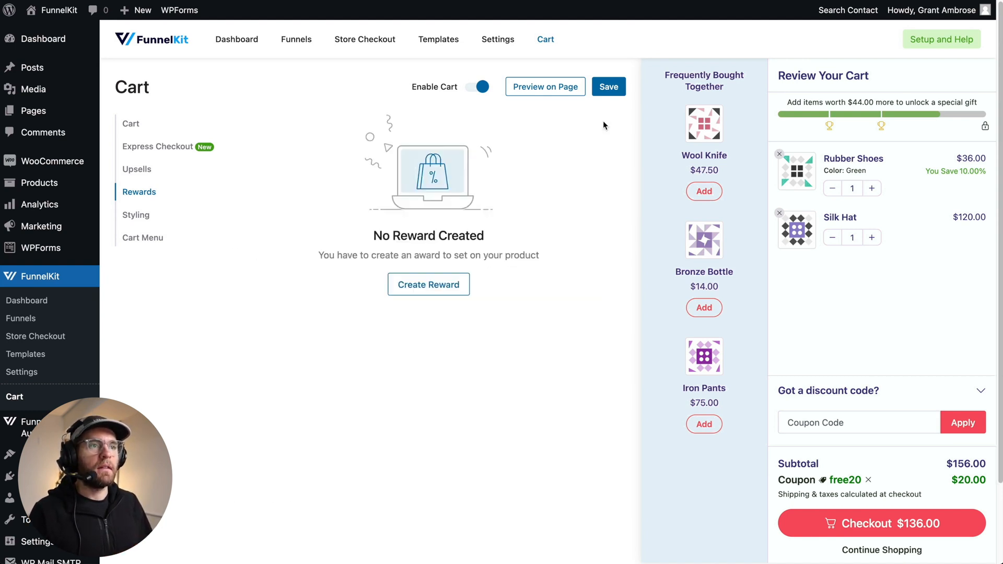
# - Create a new reward of type Discount with the icon title "Welcome Discount"
pyautogui.click(427, 285)
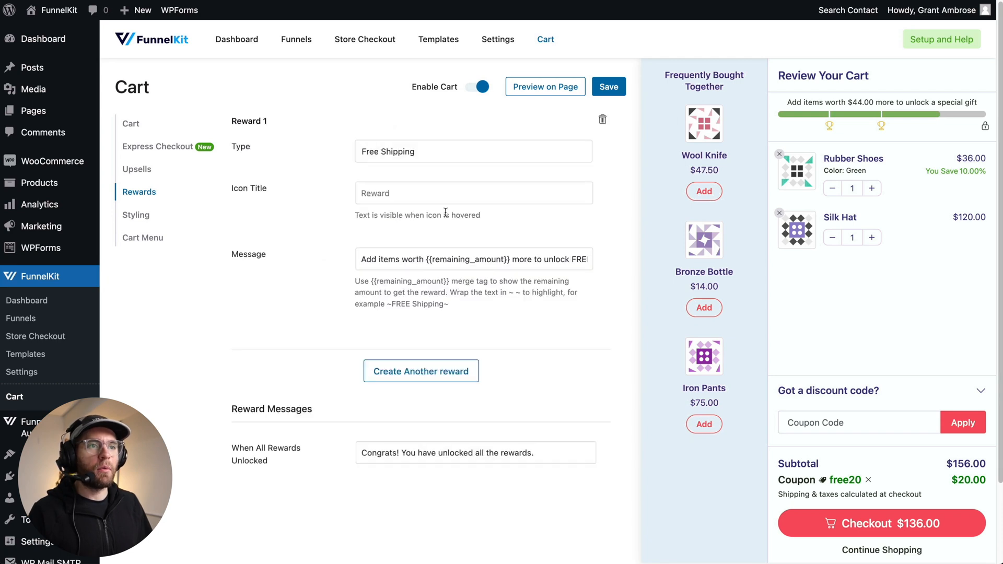
pyautogui.click(388, 153)
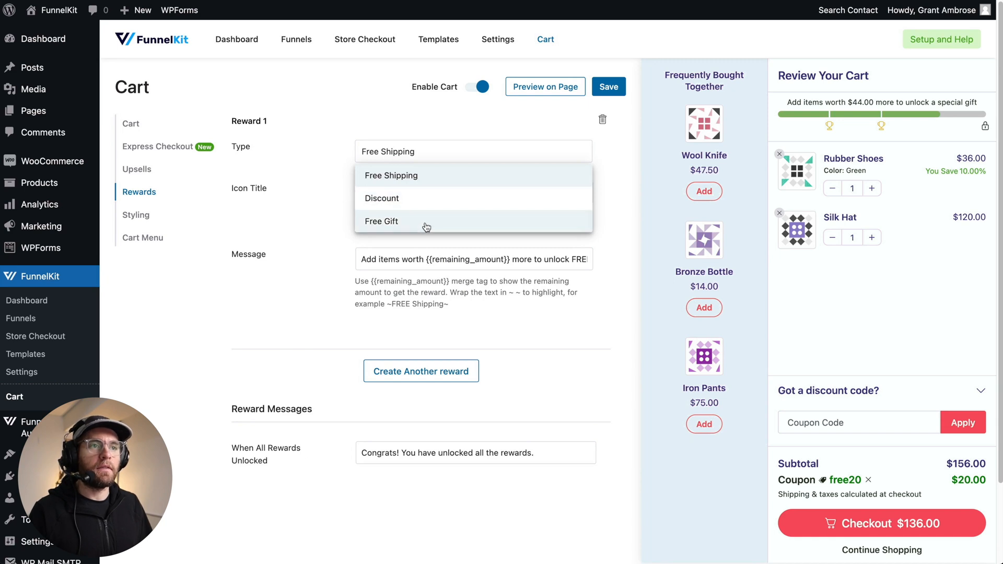
pyautogui.click(385, 198)
pyautogui.click(386, 192)
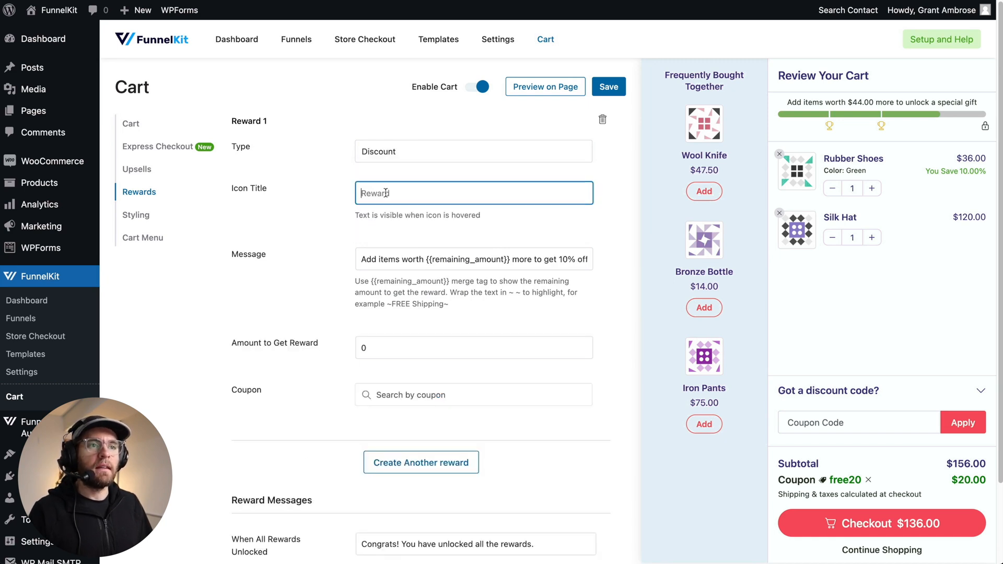
pyautogui.write('Welcome Discount')
# - Change the reward message to "get 5% off" and set the amount to get reward to 50
pyautogui.click(560, 259)
pyautogui.write('5')
pyautogui.doubleClick(365, 349)
pyautogui.write('50')
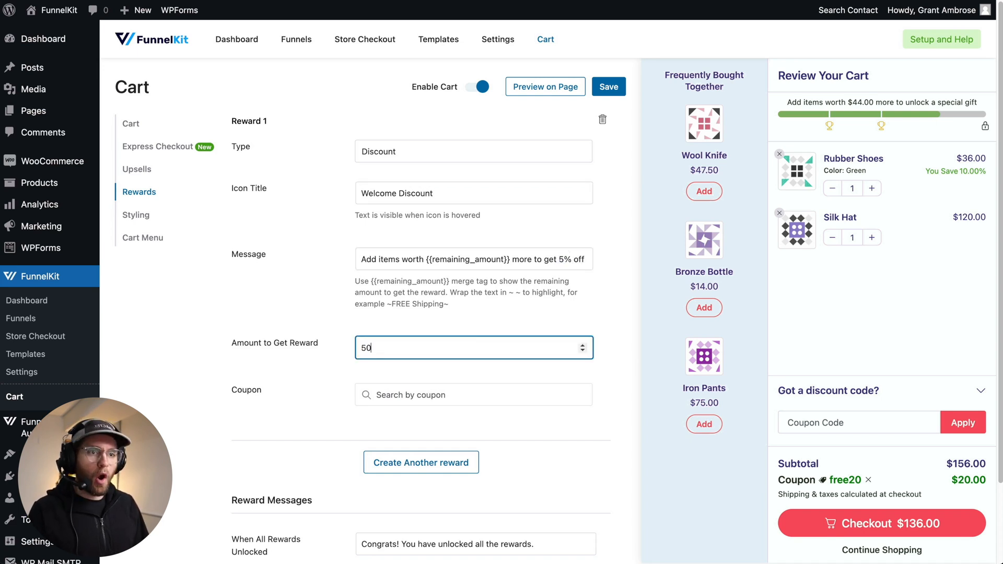
# - Assign the "Welcome" coupon to the discount reward
pyautogui.click(414, 397)
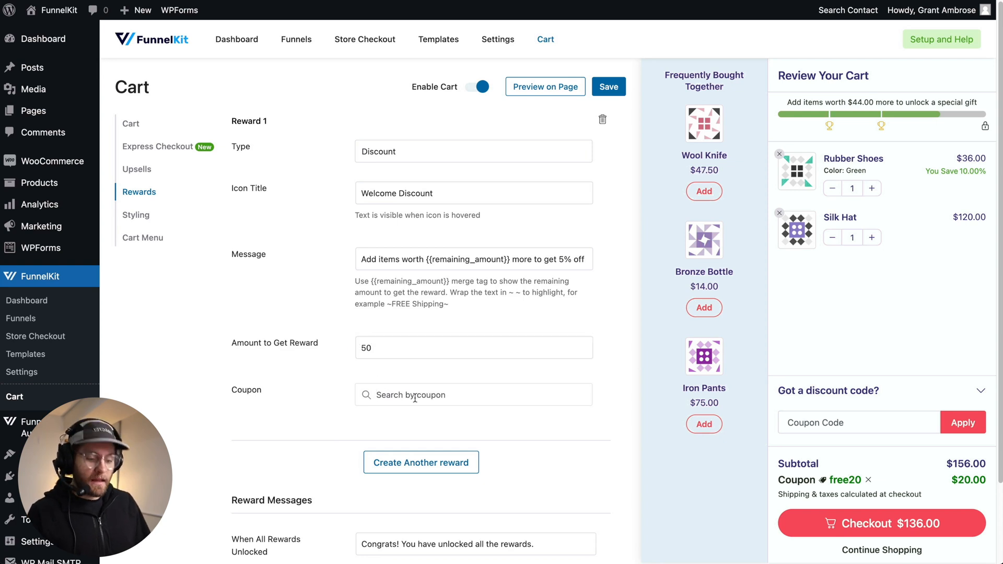
pyautogui.write('welcome')
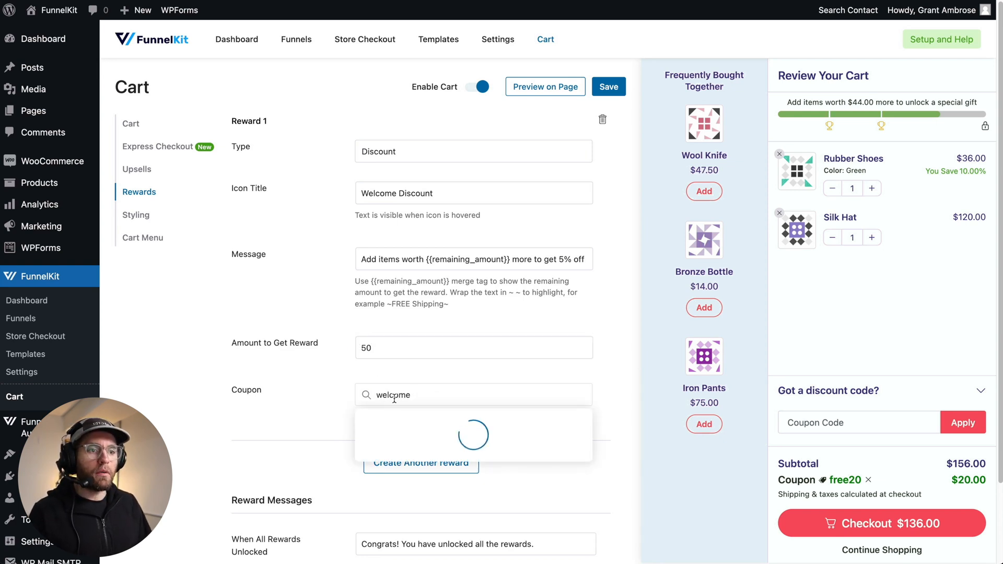
pyautogui.click(377, 423)
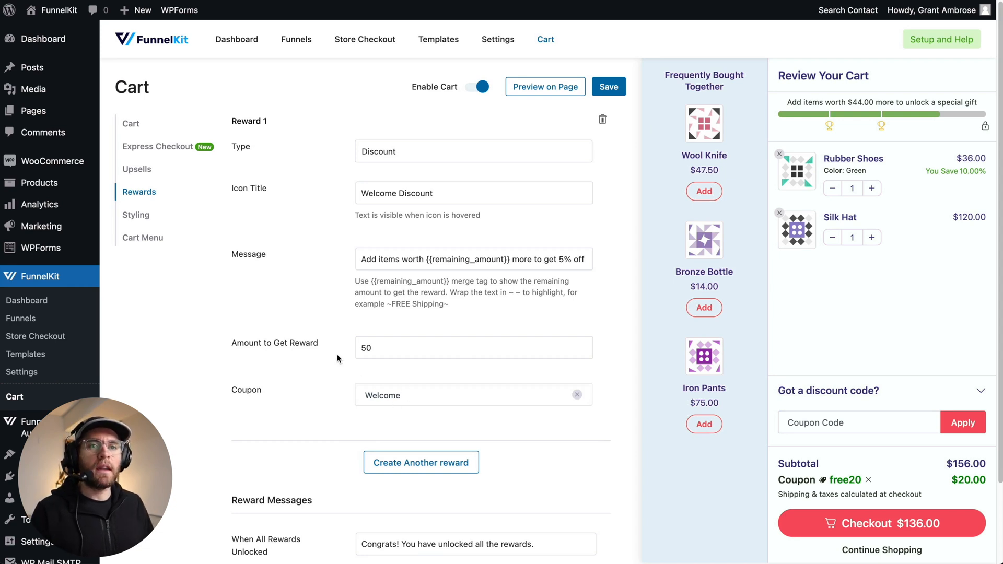
# - Add a second reward of type Free Shipping and give it the icon title "Free Shipping"
pyautogui.moveTo(39, 226)
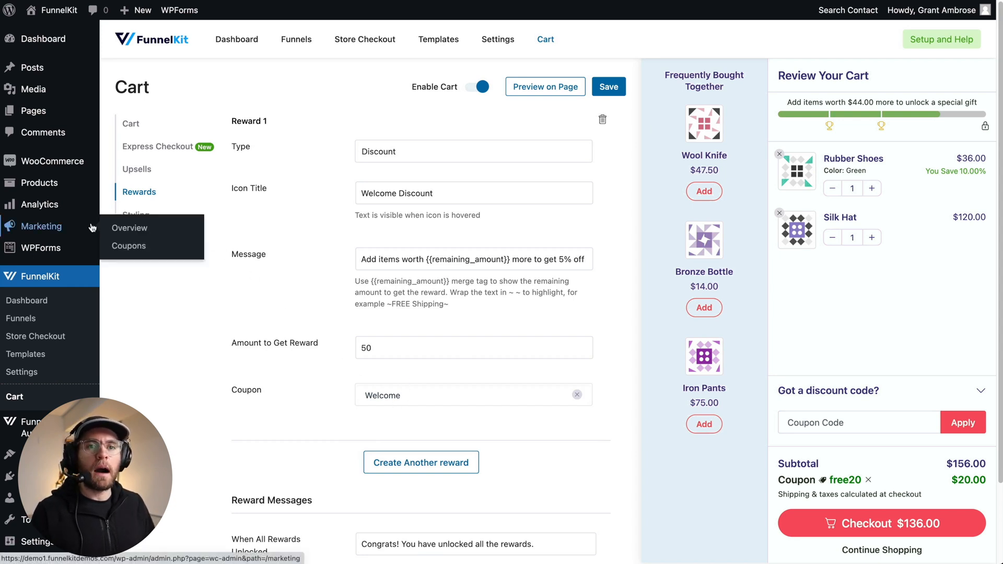
pyautogui.scroll(-2, 591, 283)
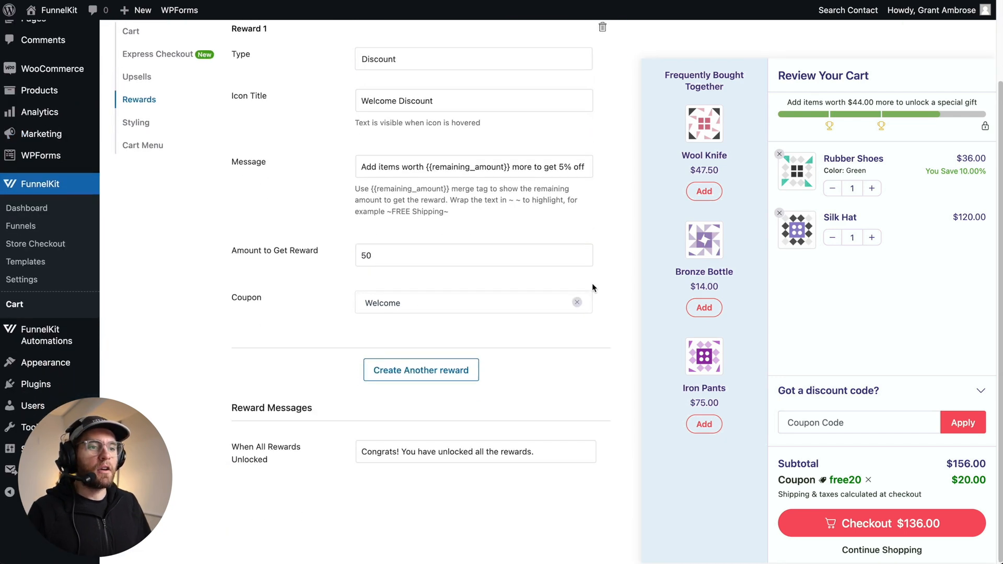
pyautogui.click(413, 372)
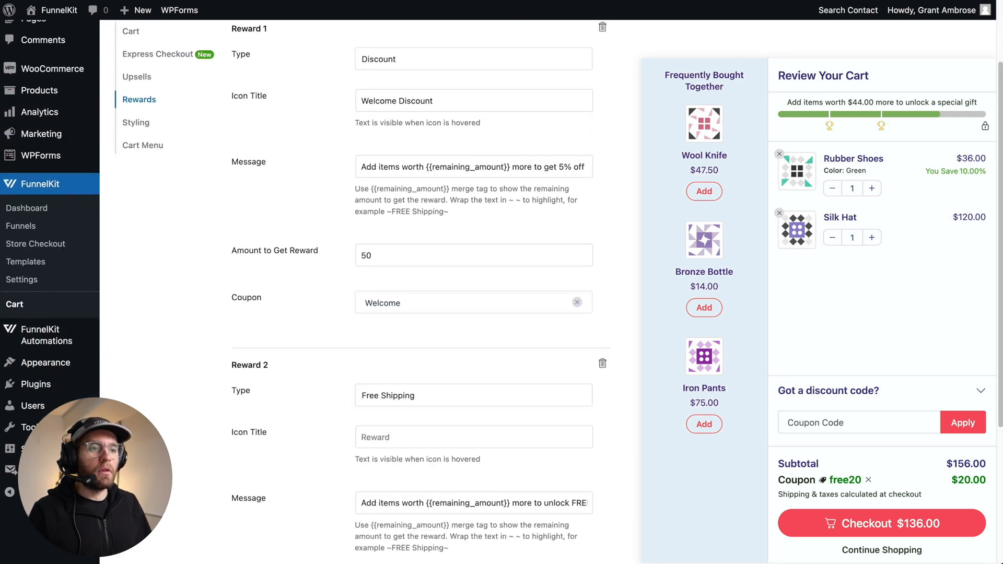
pyautogui.click(409, 395)
pyautogui.click(400, 419)
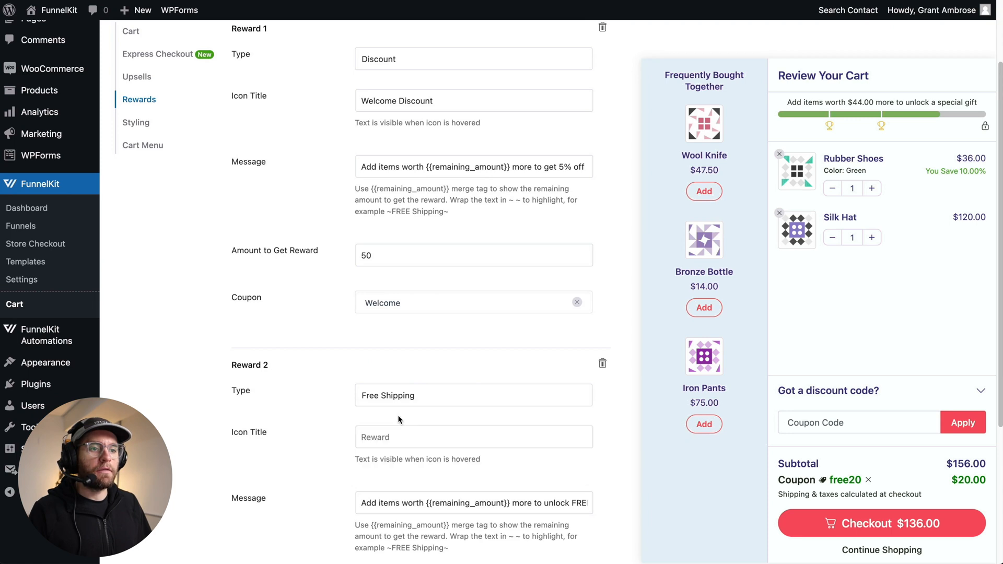
pyautogui.scroll(-3, 314, 386)
pyautogui.click(416, 274)
pyautogui.write('Free Shipping')
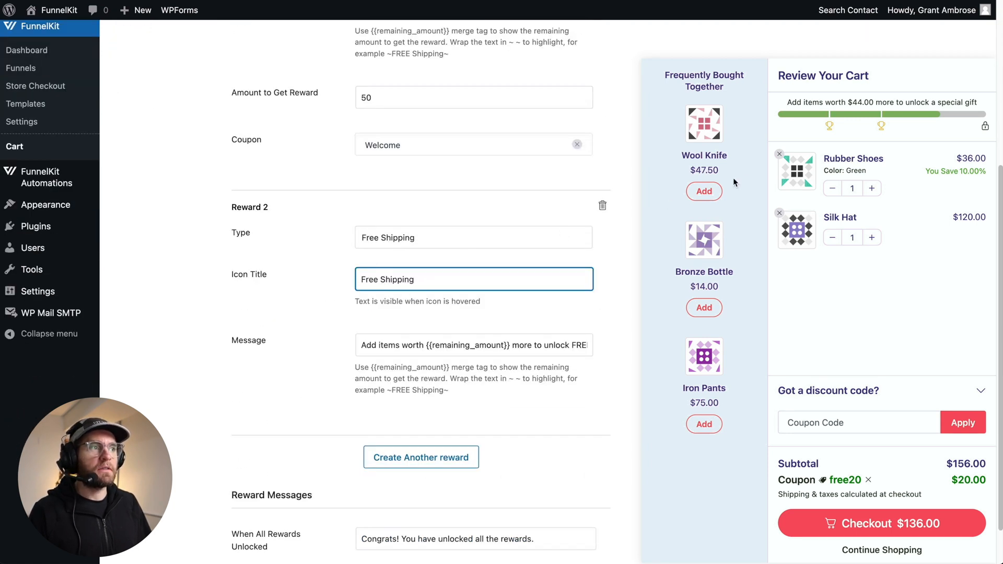
pyautogui.moveTo(884, 125)
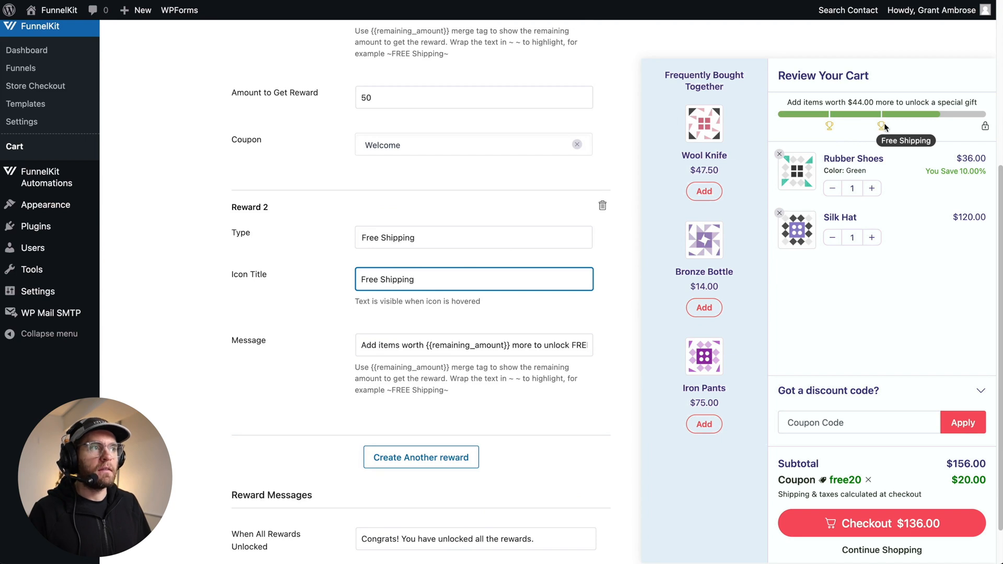
pyautogui.click(446, 344)
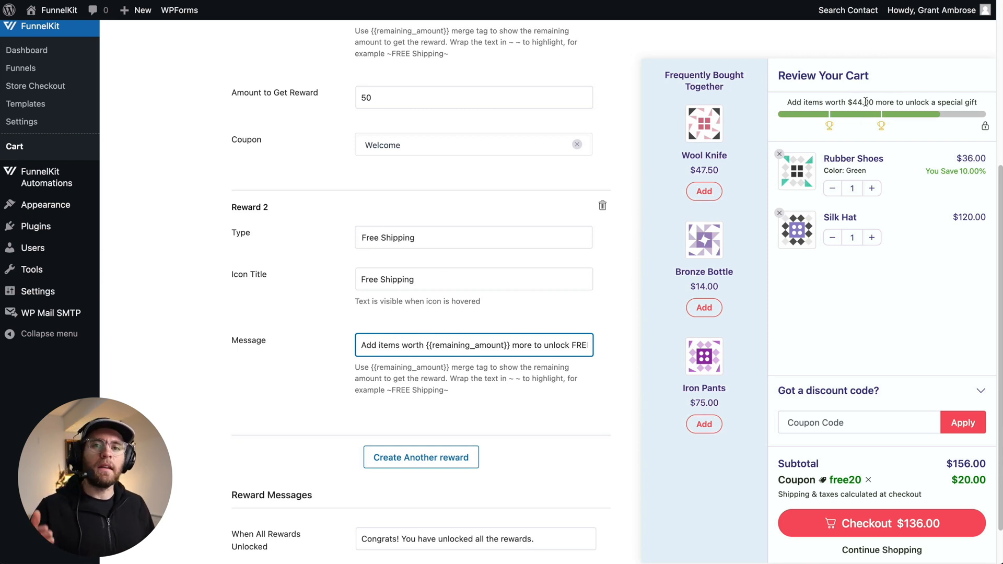
# - Add a third reward, set its type to Free Gift and its icon title to "Free Gift"
pyautogui.scroll(-1, 345, 433)
pyautogui.click(418, 441)
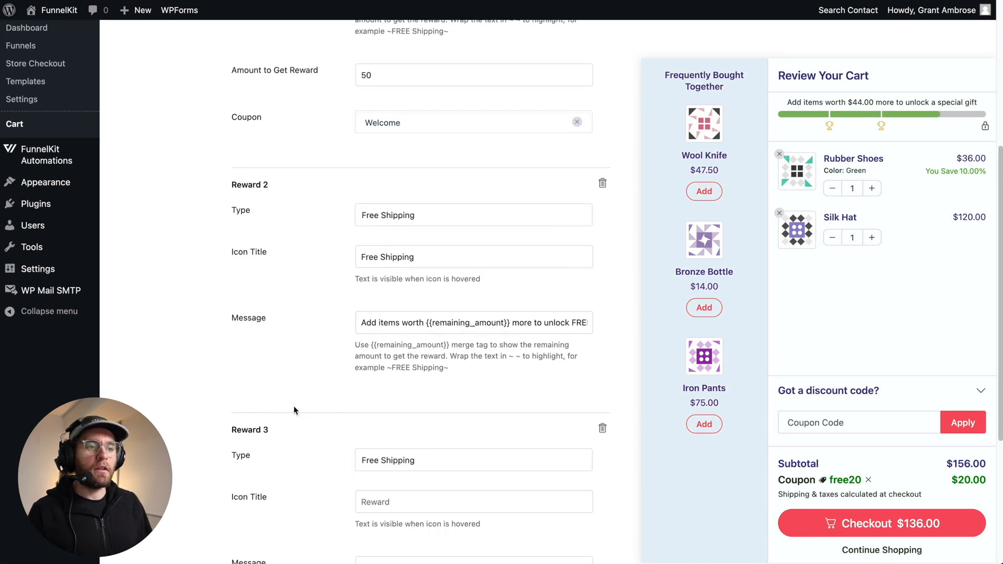
pyautogui.scroll(-3, 293, 406)
pyautogui.click(365, 307)
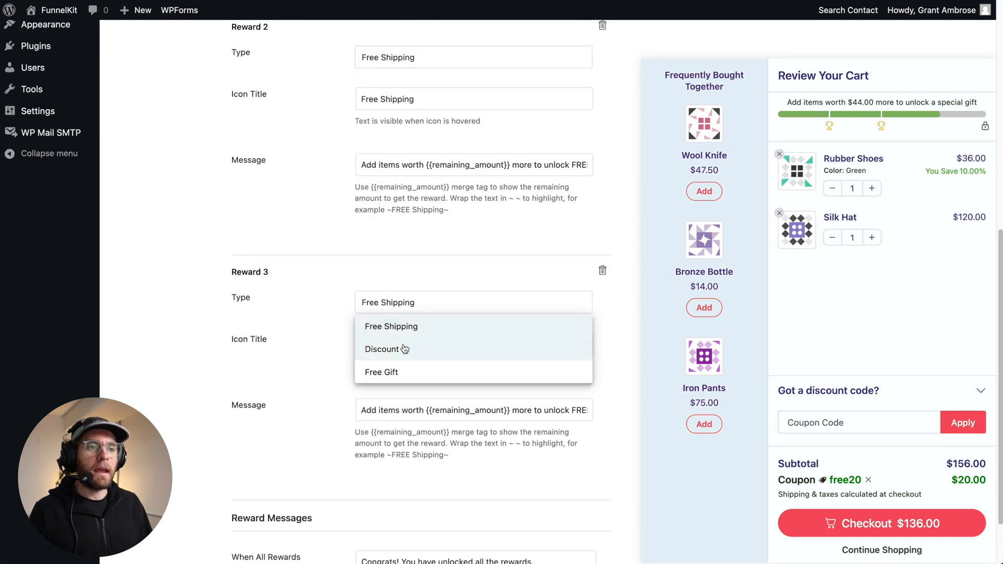
pyautogui.click(387, 371)
pyautogui.click(459, 338)
pyautogui.write('Free Gift')
pyautogui.moveTo(984, 128)
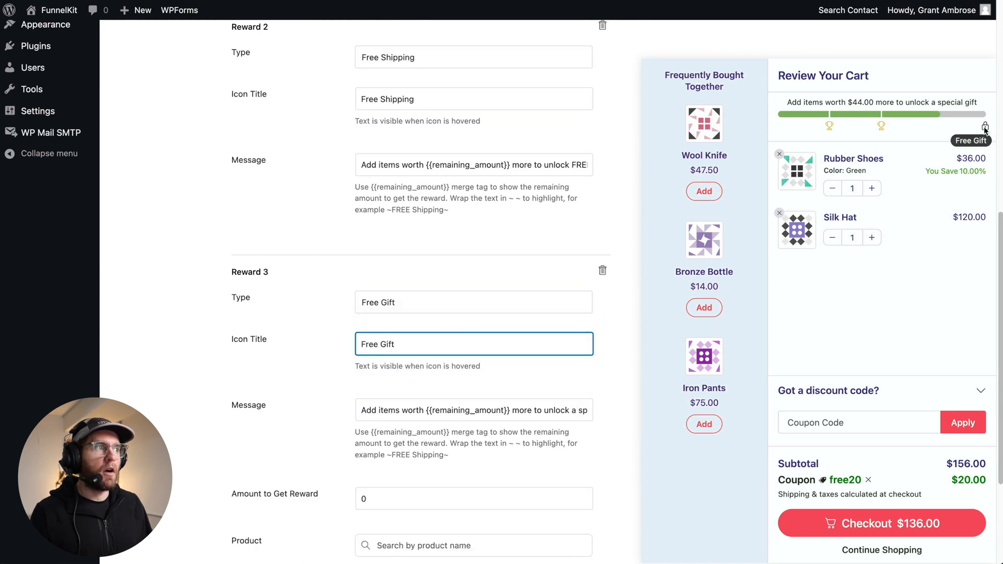
# - Set the free gift reward's amount to get reward to 200 and choose Lipstick as the gift product
pyautogui.press('Tab')
pyautogui.scroll(-2, 397, 433)
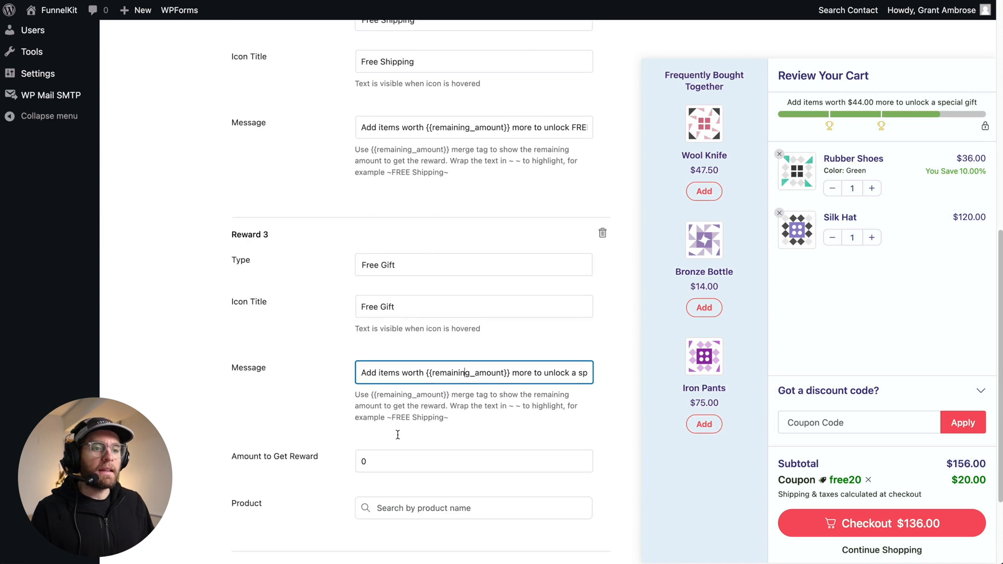
pyautogui.press('Tab')
pyautogui.write('200')
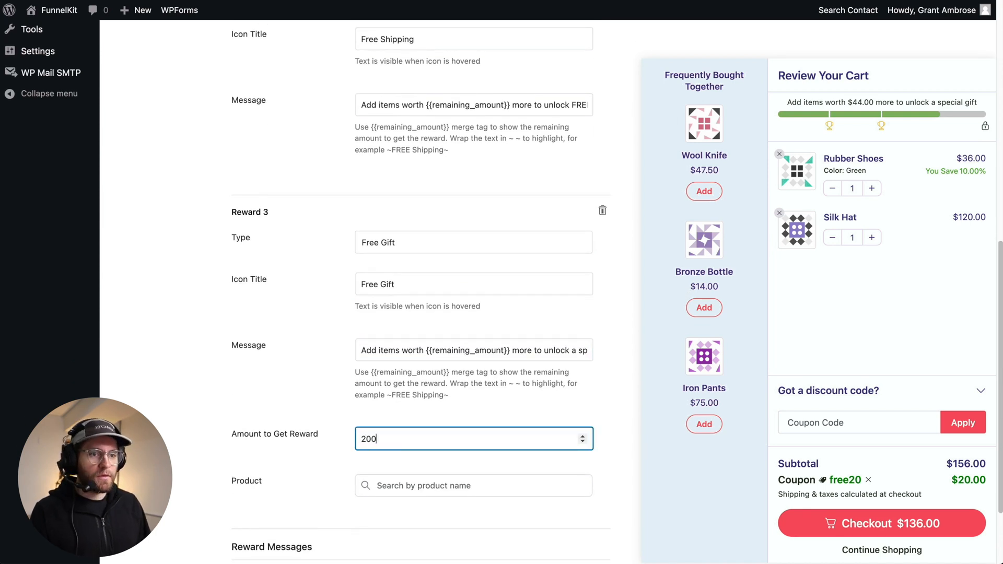
pyautogui.click(393, 483)
pyautogui.write('lipst')
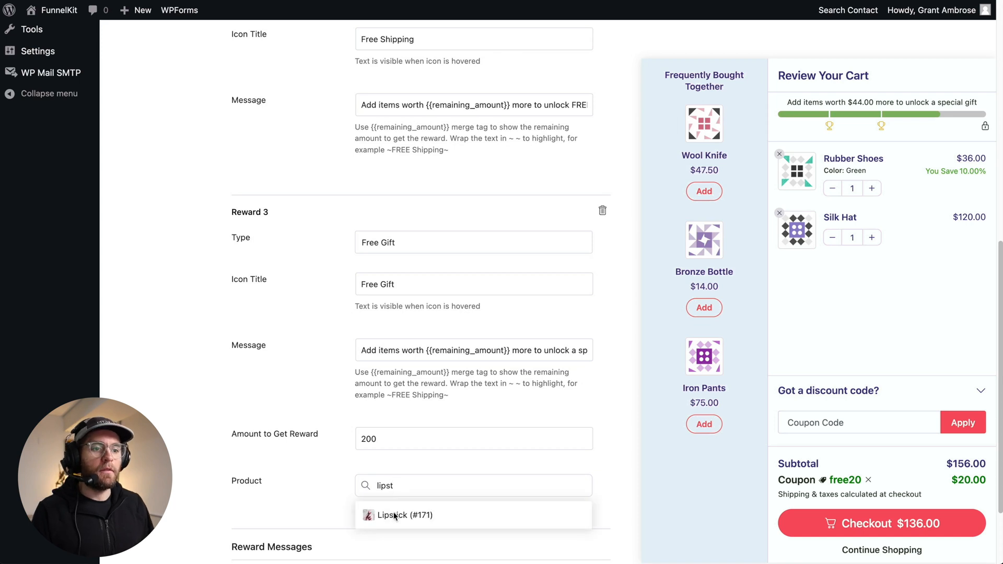
pyautogui.click(396, 516)
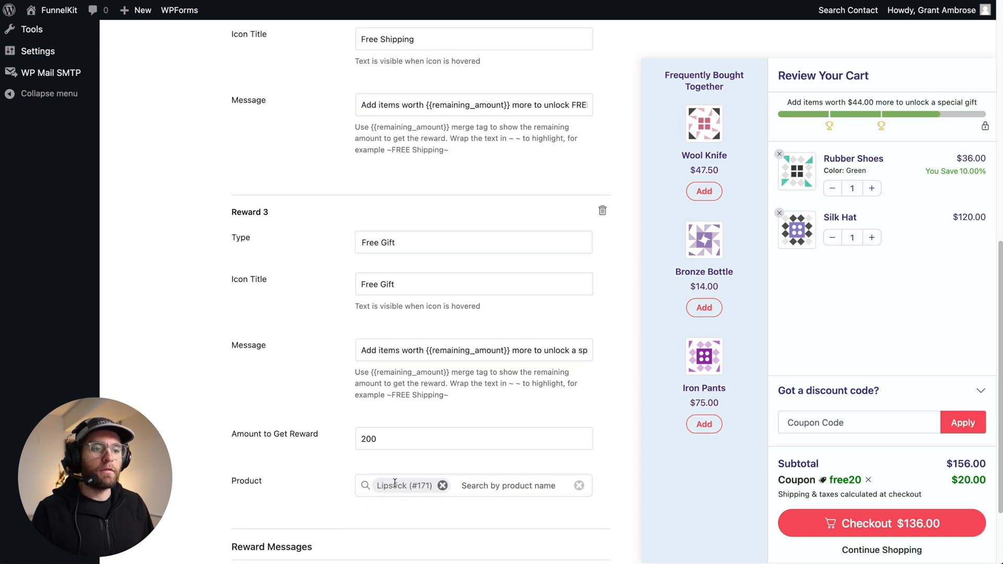
# - Save the cart's rewards settings
pyautogui.scroll(-2, 396, 491)
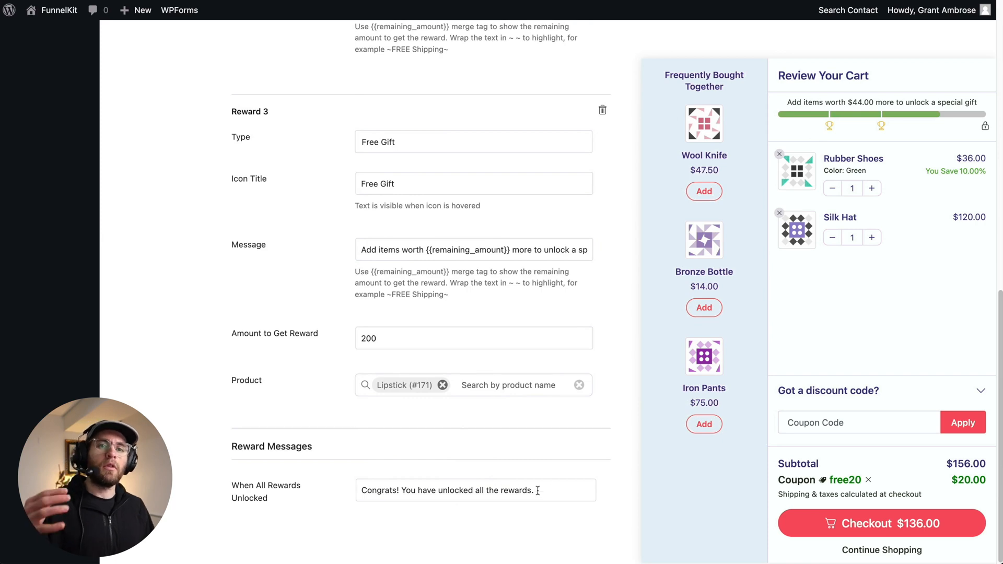
pyautogui.scroll(12, 579, 426)
pyautogui.click(608, 87)
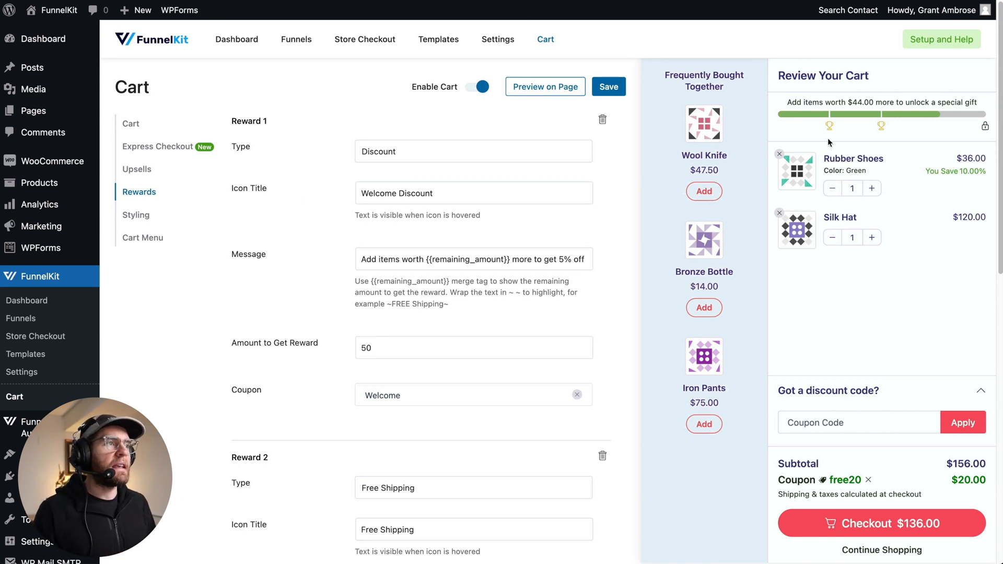
pyautogui.moveTo(827, 129)
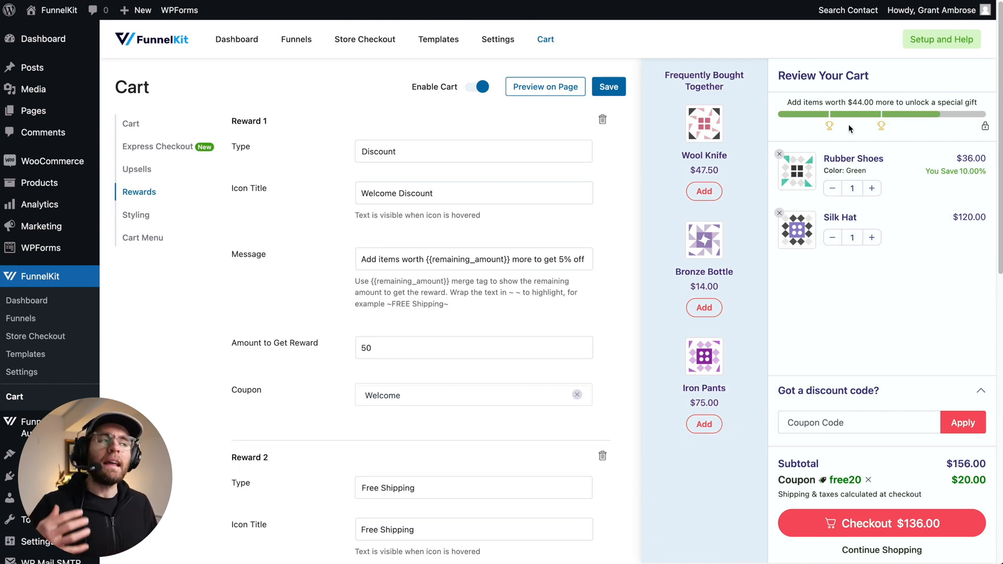